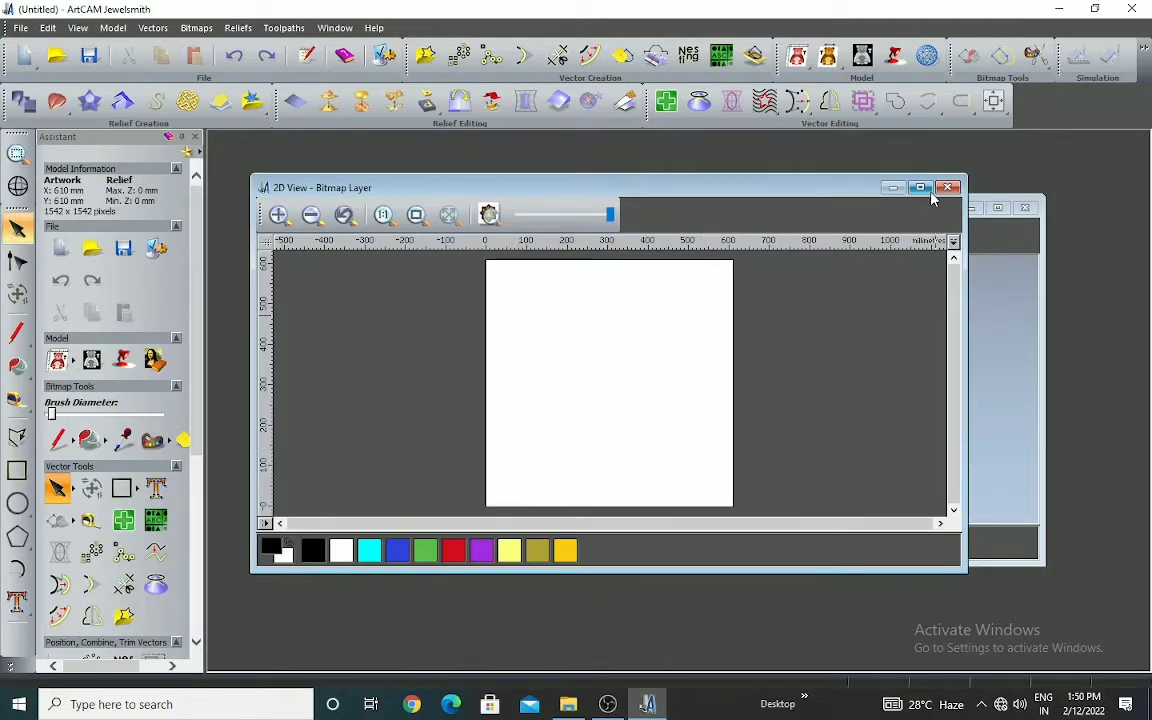
Draw a circle with a 305 mm radius and centre it in the page
click(920, 187)
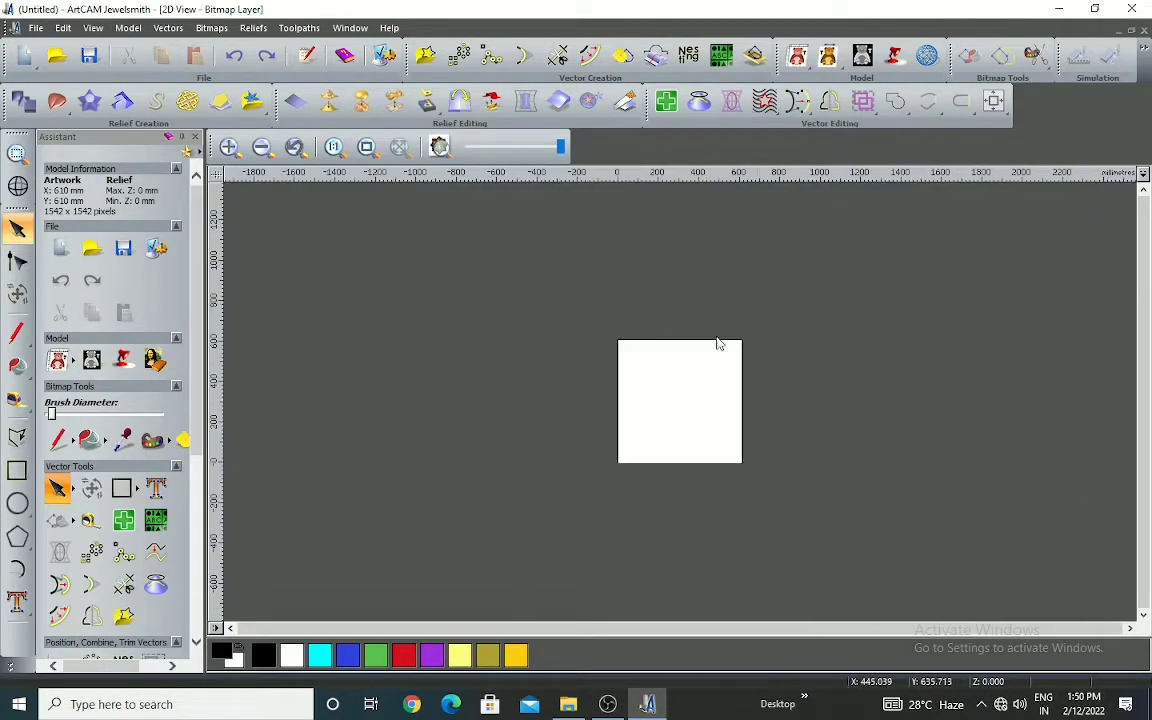
click(18, 505)
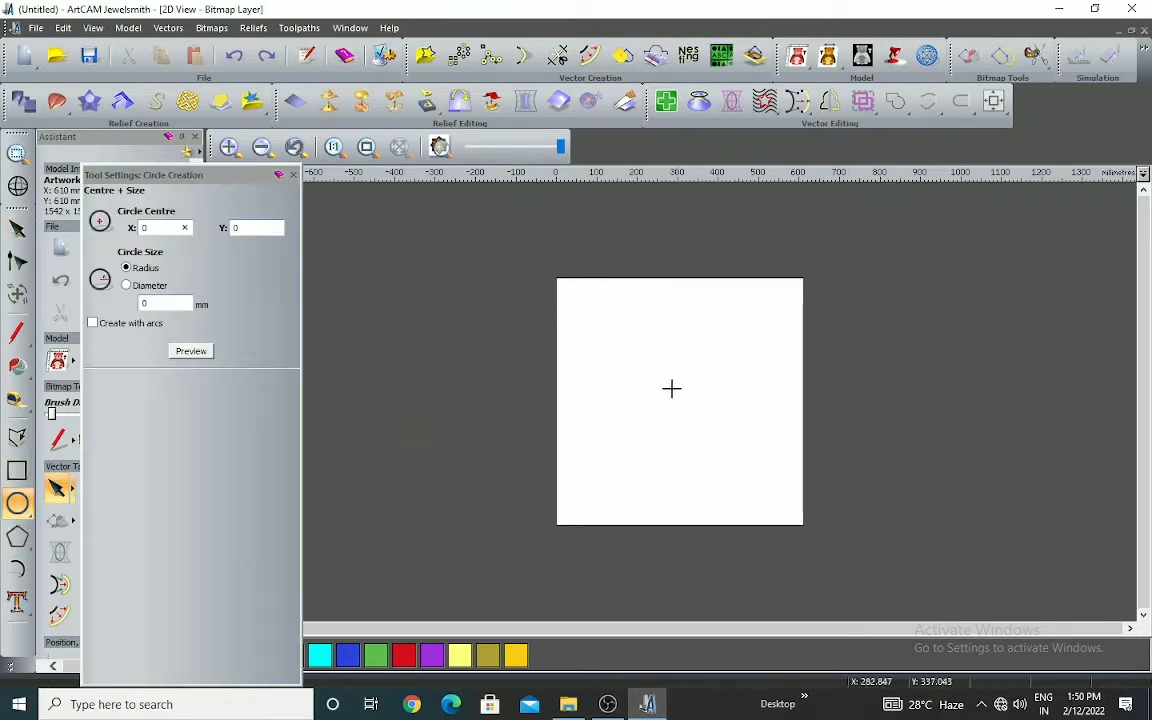
drag(674, 395, 725, 486)
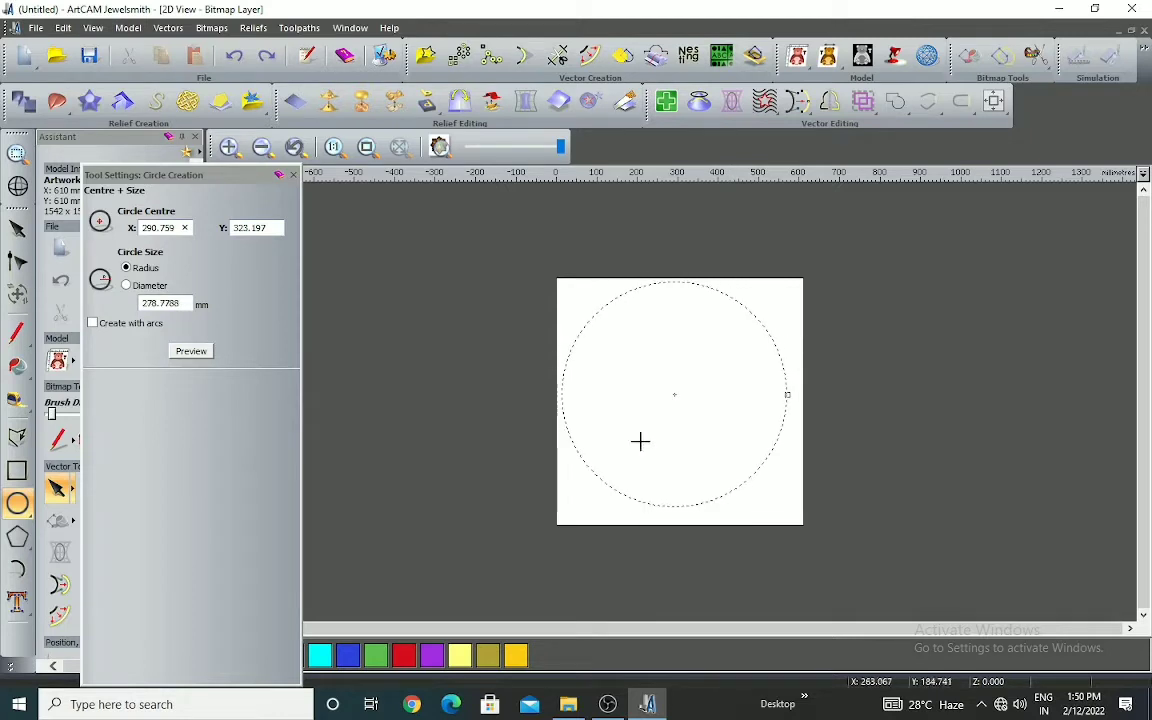
click(185, 303)
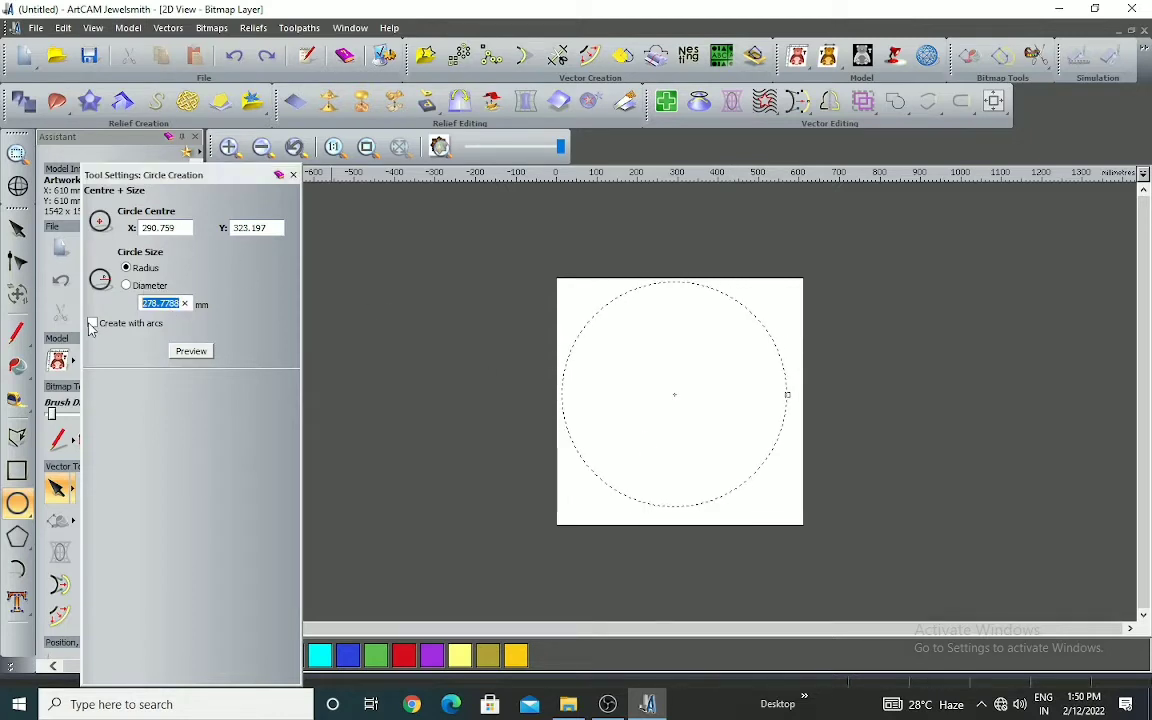
text(3)
click(189, 352)
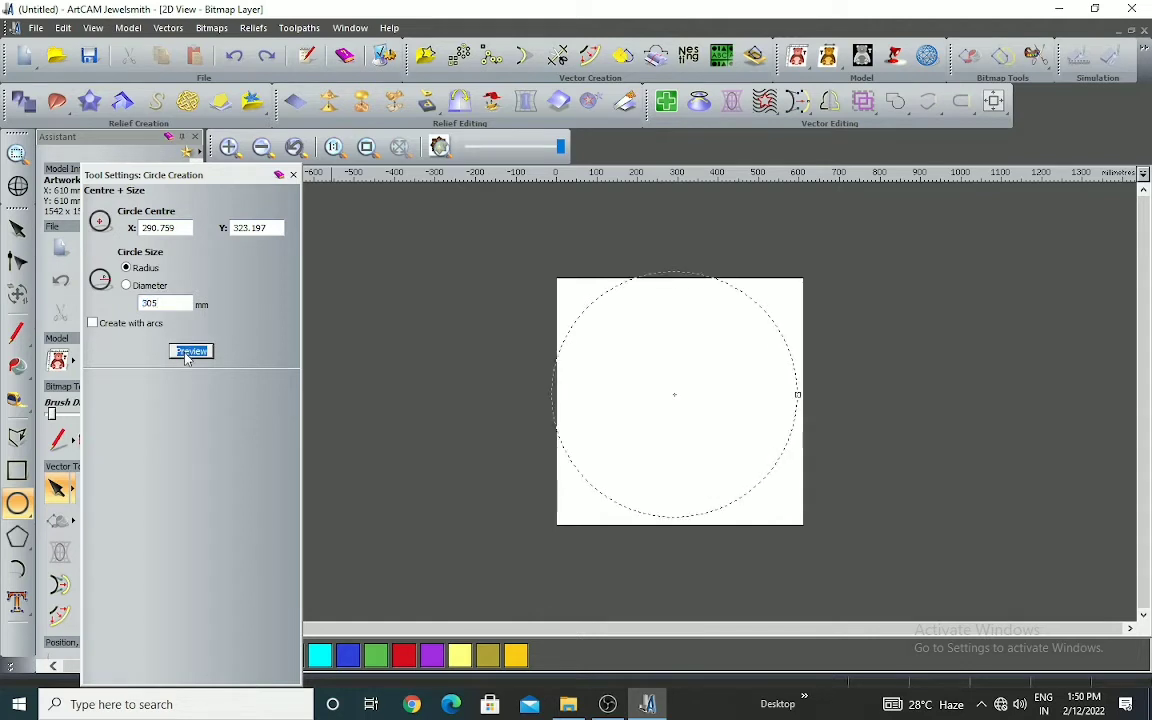
click(495, 329)
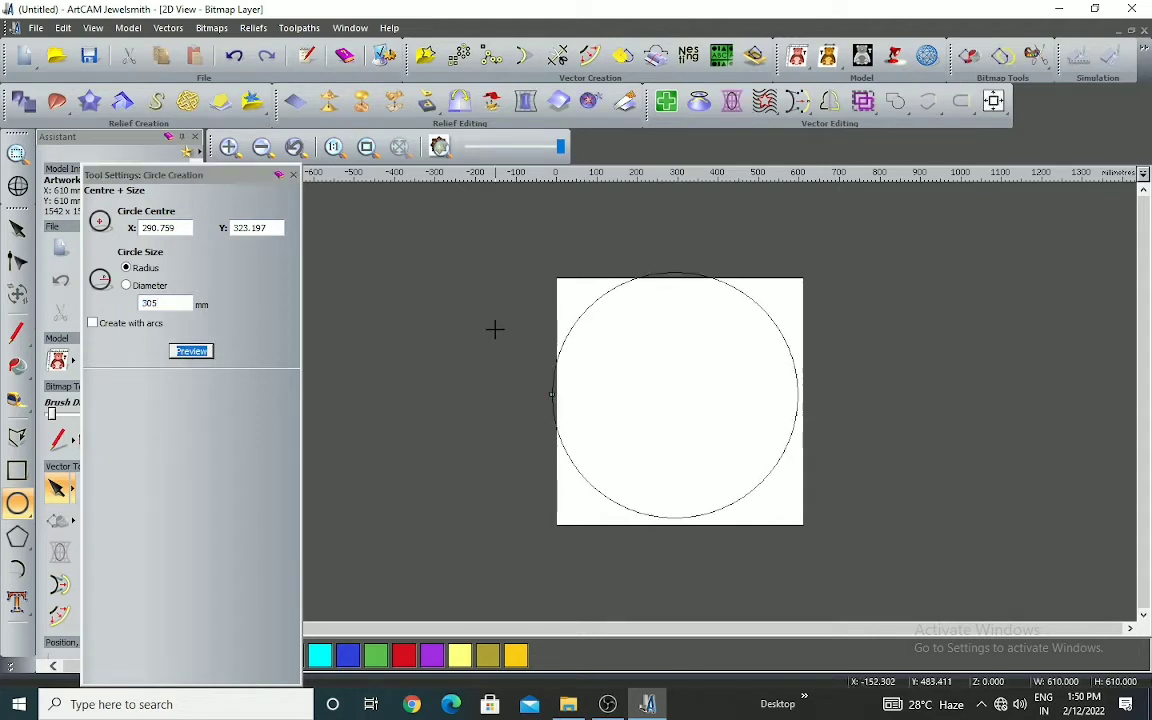
click(294, 175)
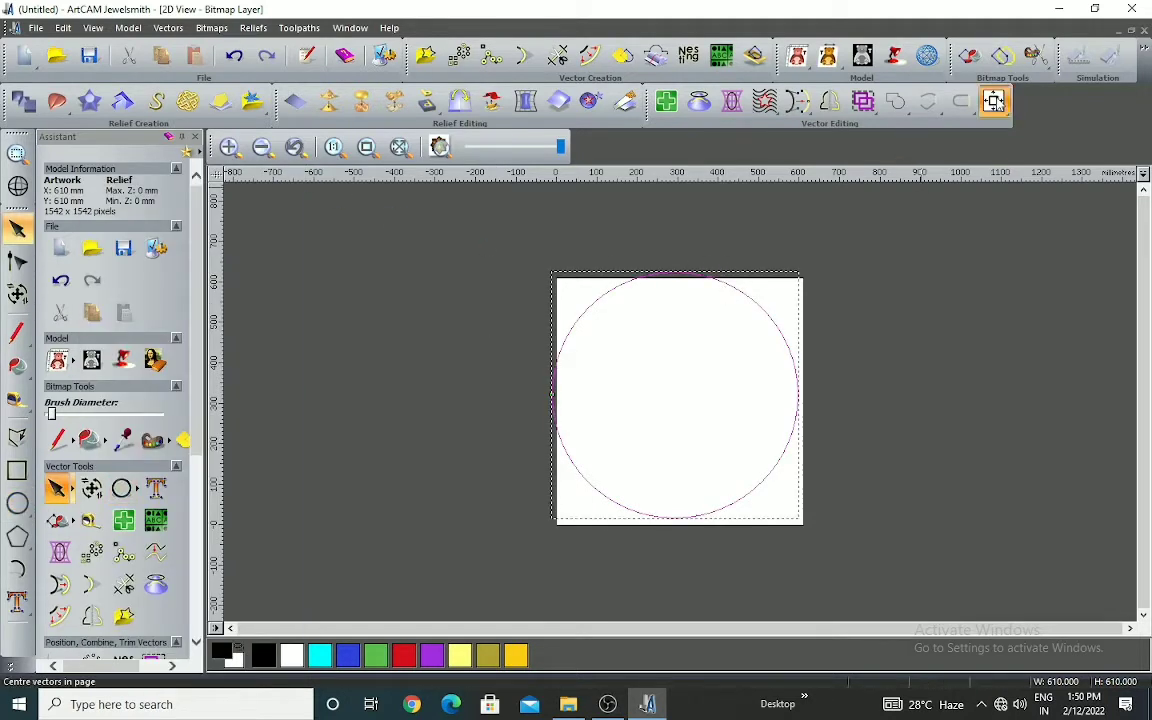
click(779, 337)
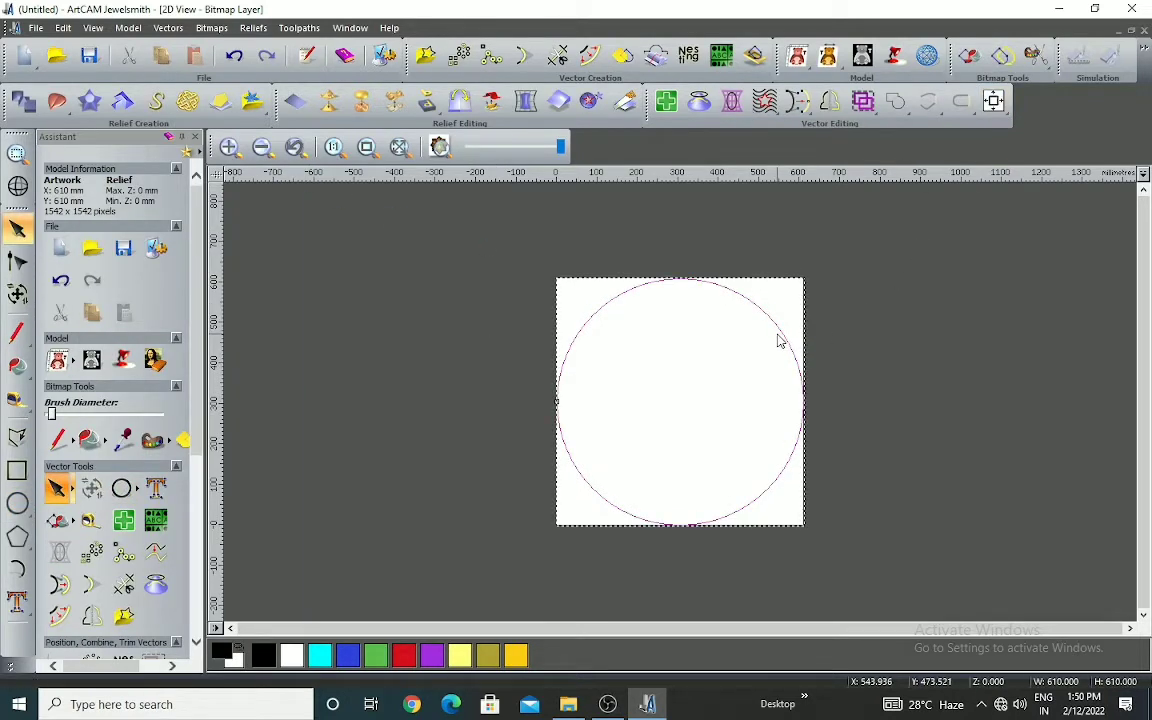
Offset the circle inwards by 50 mm with sharp corners, keeping the original vector
click(589, 55)
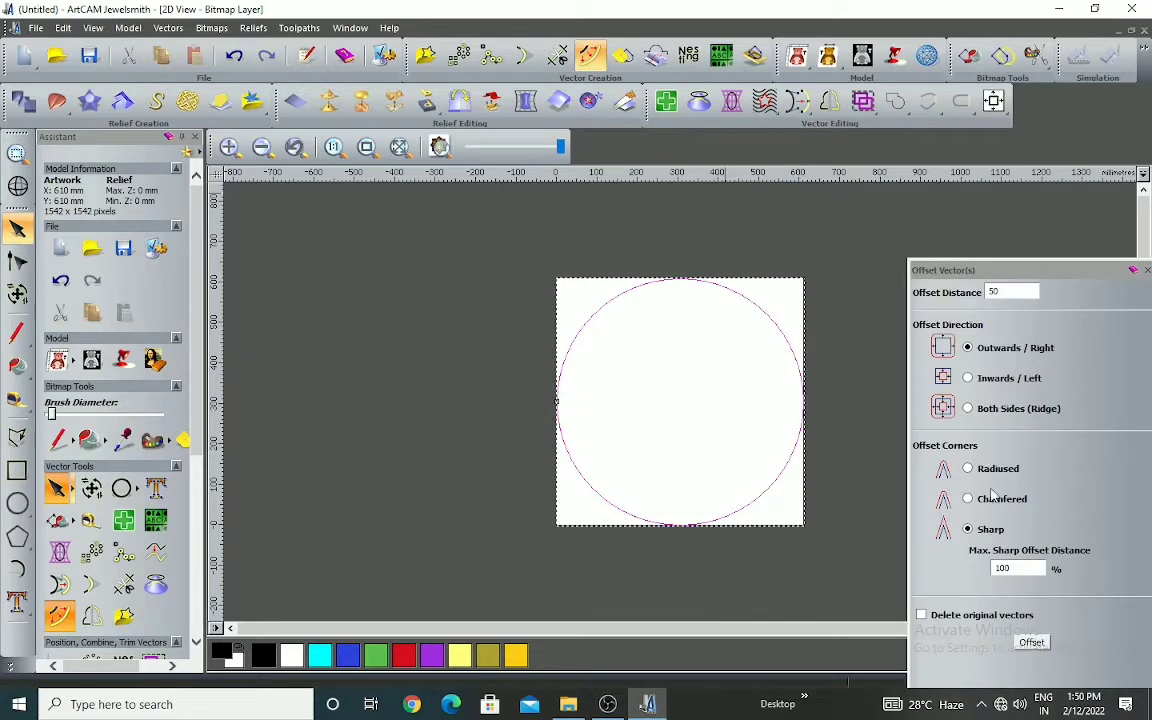
click(968, 379)
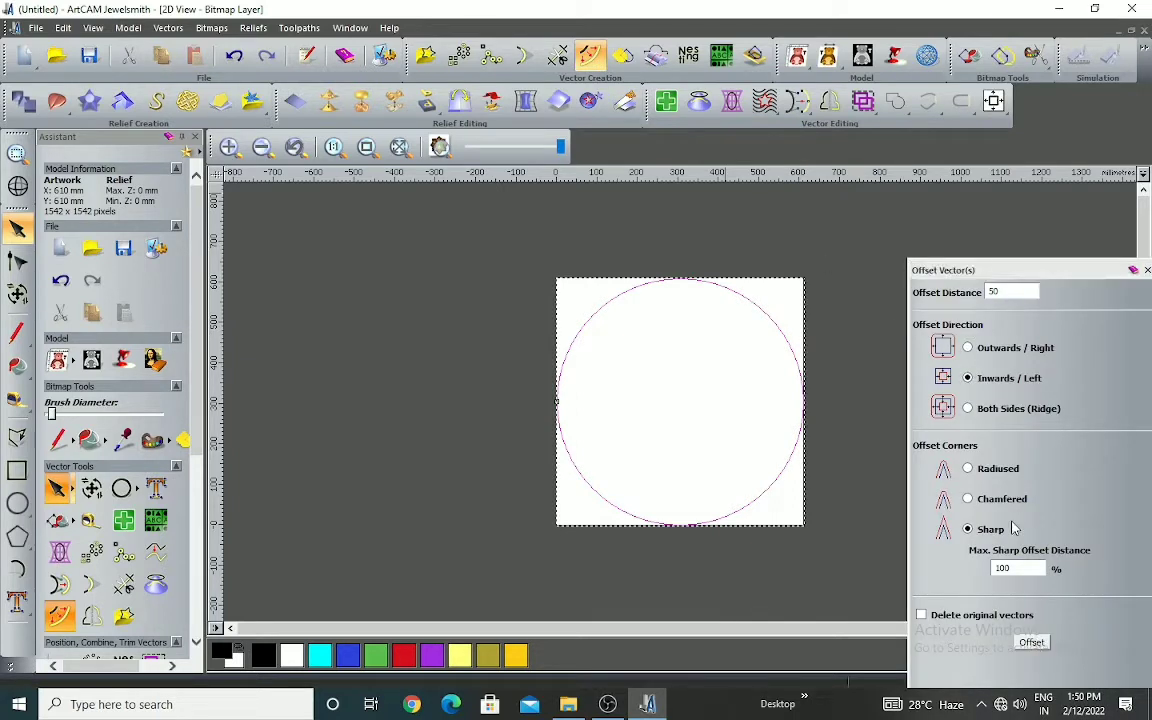
click(1031, 642)
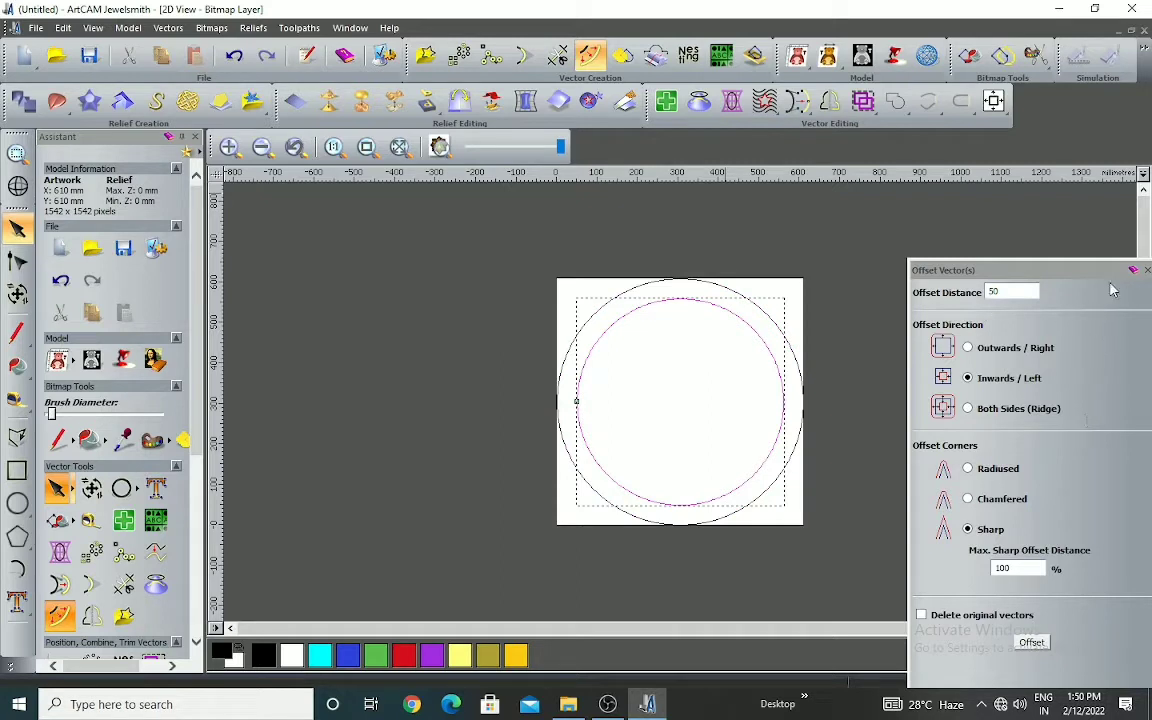
click(1146, 270)
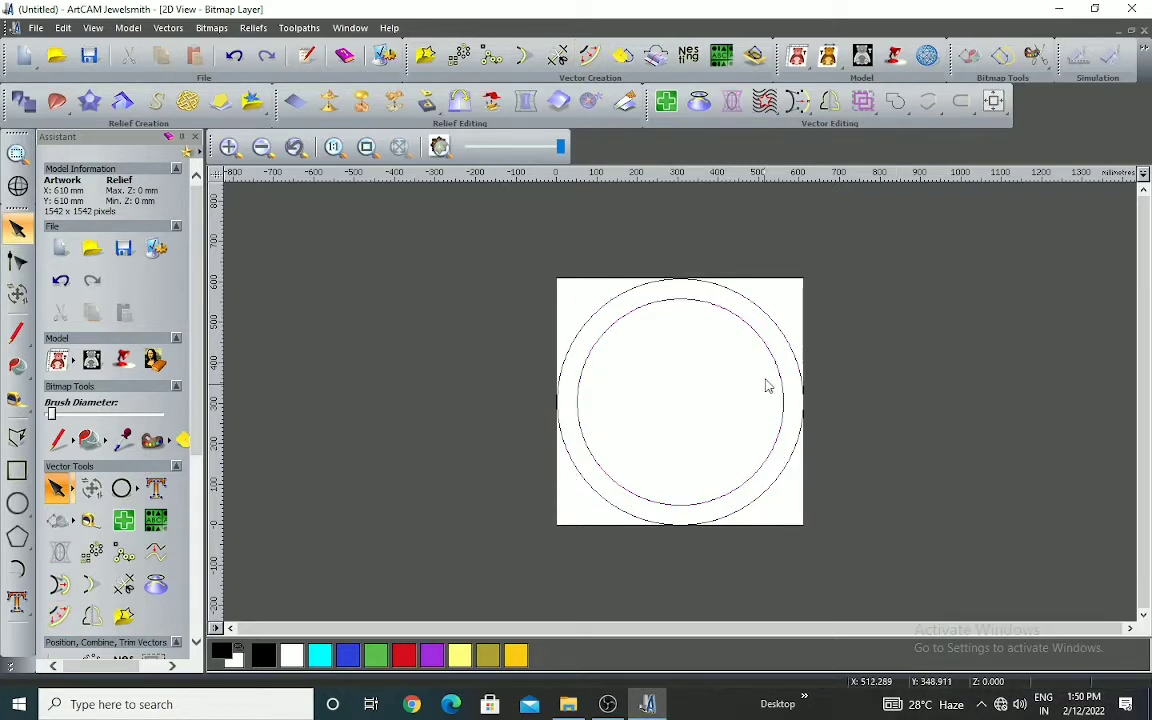
click(667, 354)
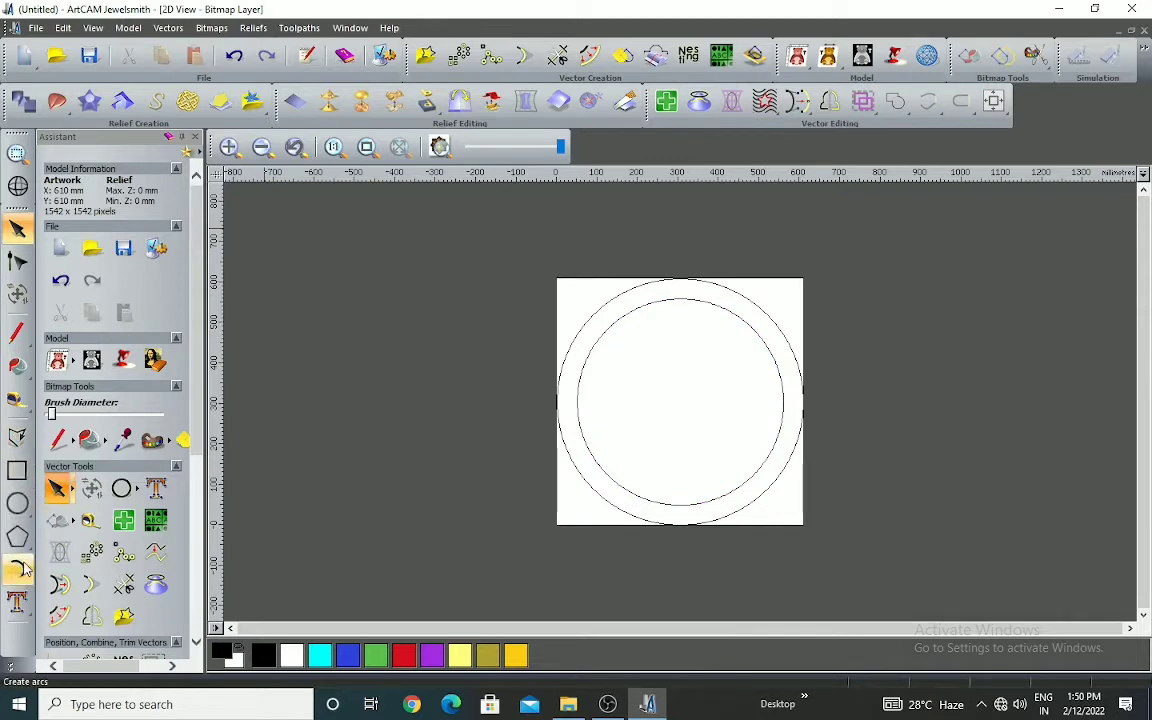
Try a polyline from the circle's centre up to the inner circle, and remove it together with the 50 mm offset circle
click(17, 437)
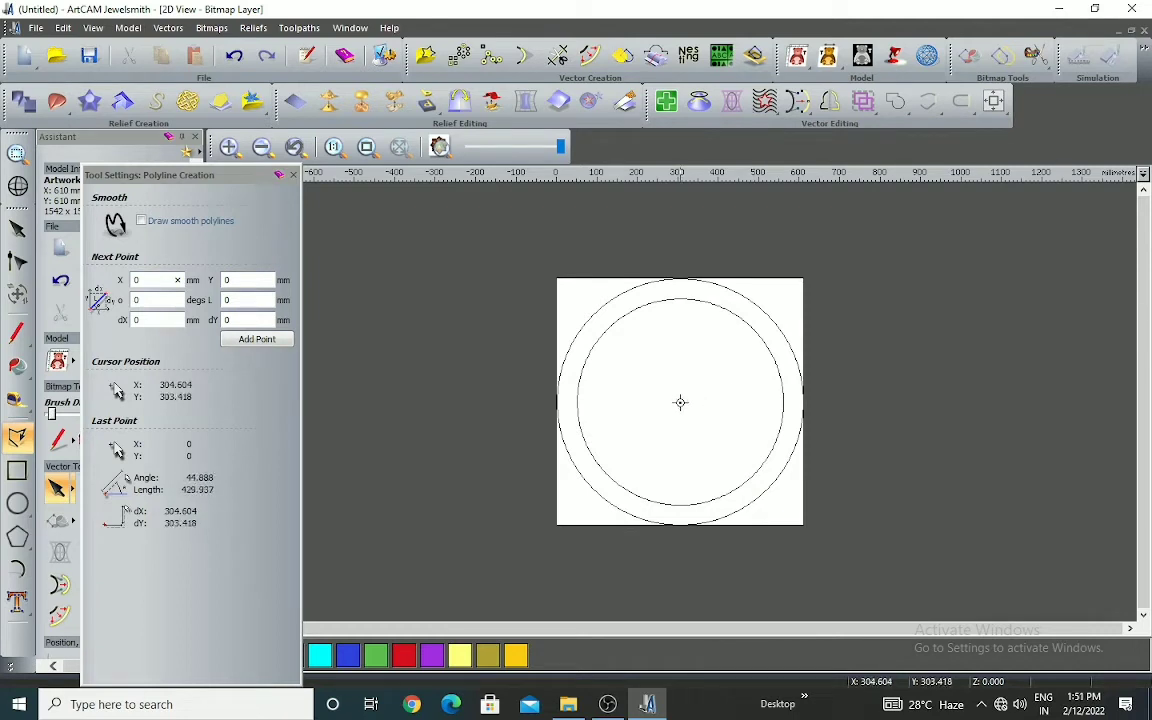
click(680, 402)
click(684, 296)
key(ctrl+z)
key(Escape)
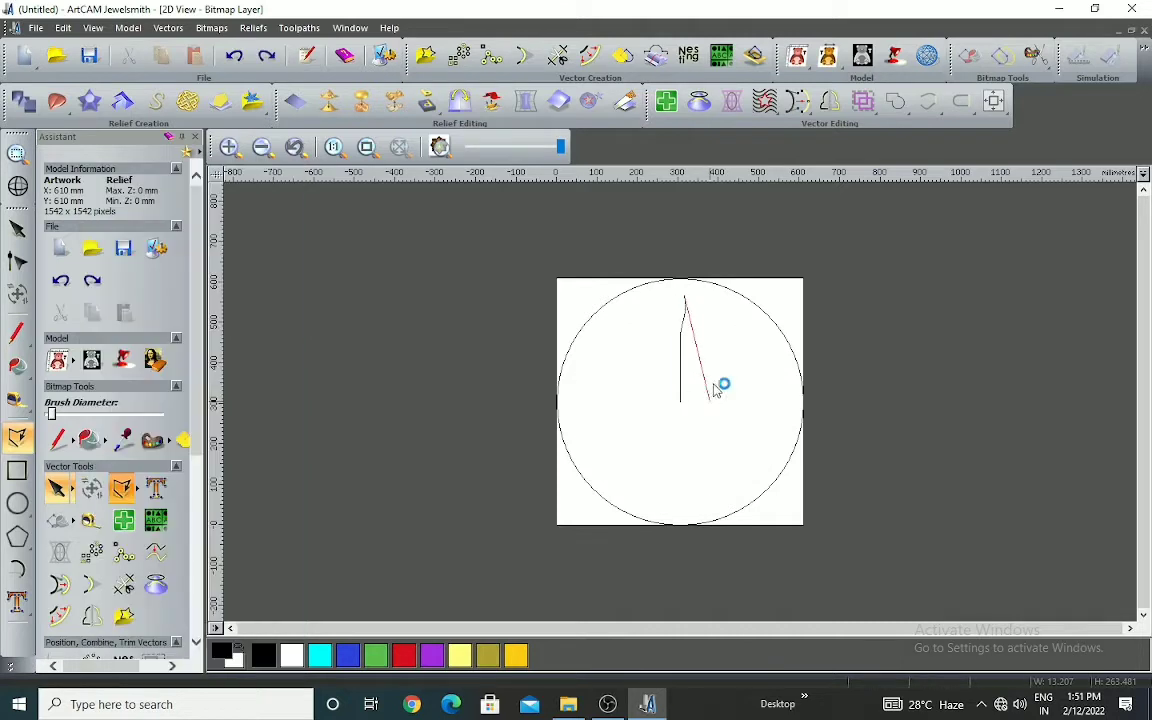
key(Delete)
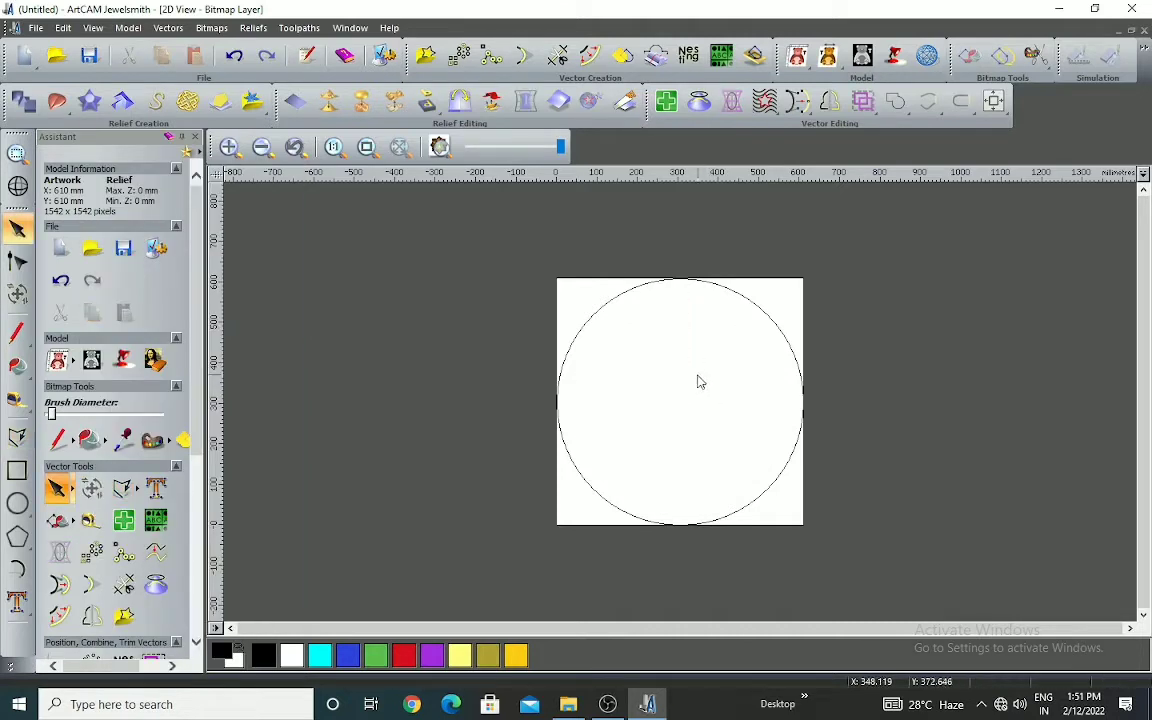
Offset the large circle inwards by 25 mm with sharp corners, keeping the original vector
click(18, 505)
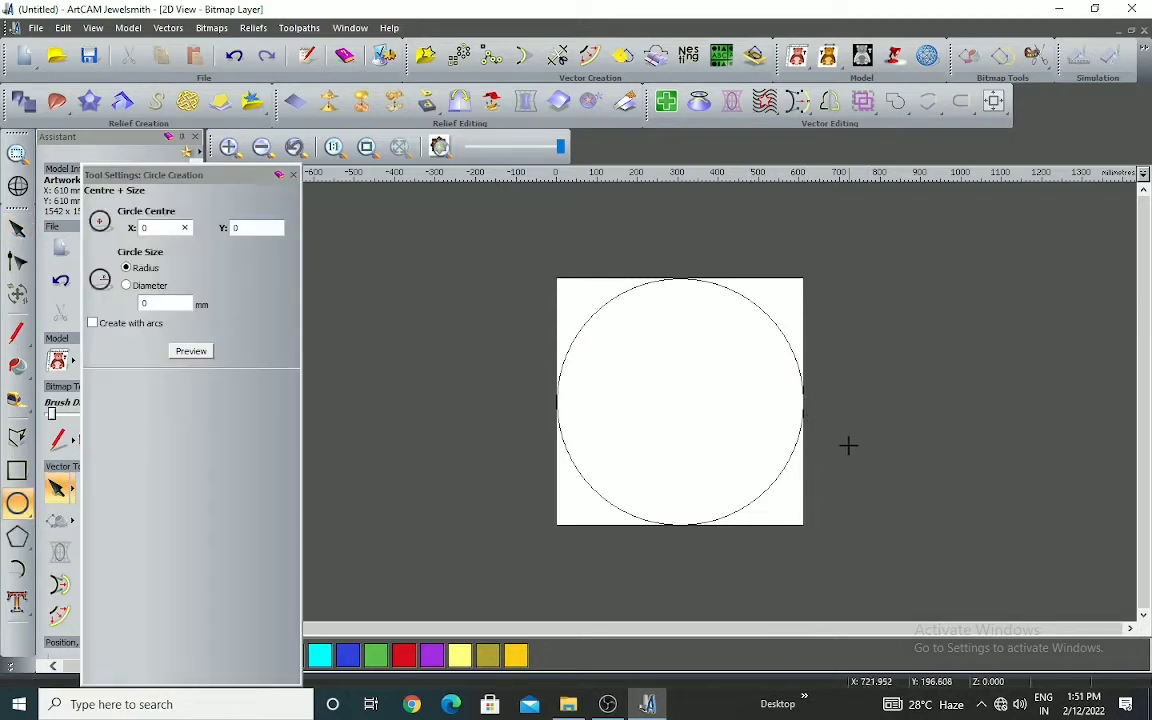
key(Escape)
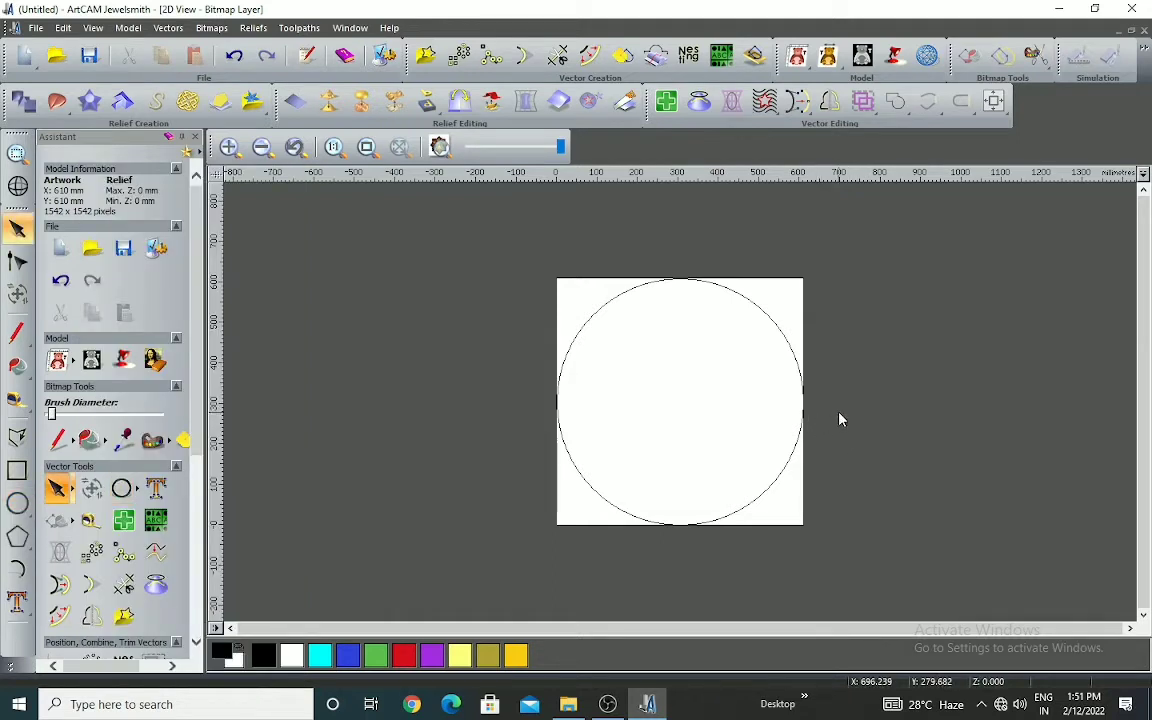
click(752, 307)
click(588, 56)
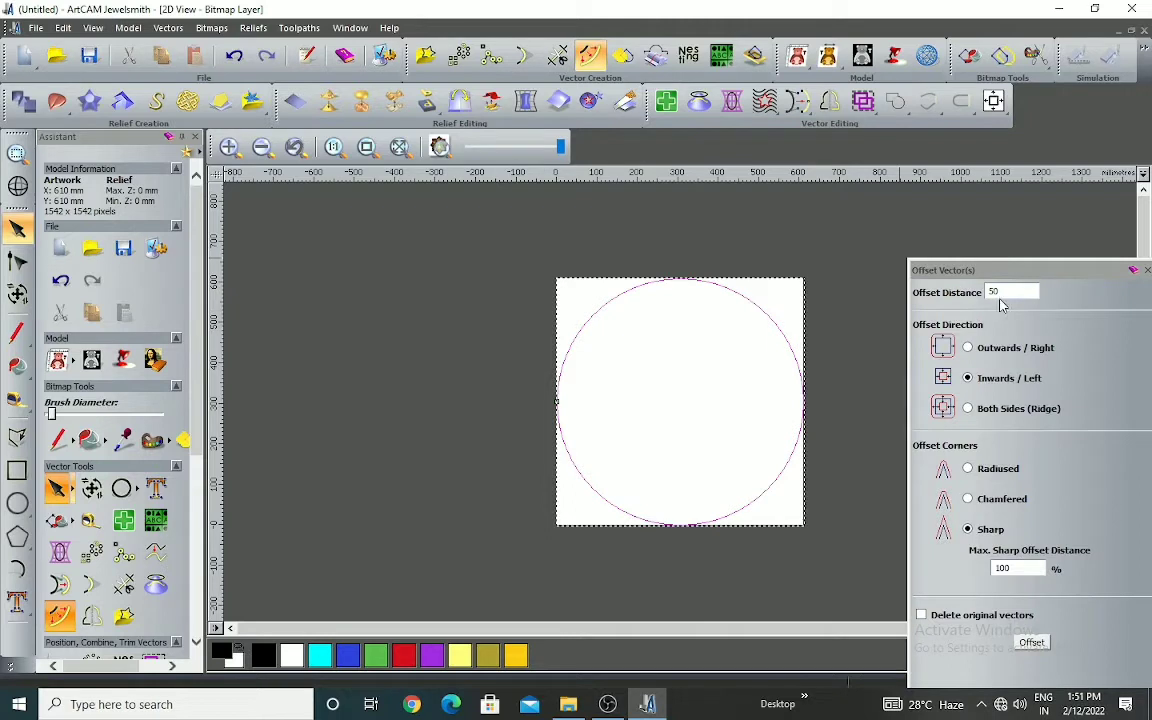
click(1032, 643)
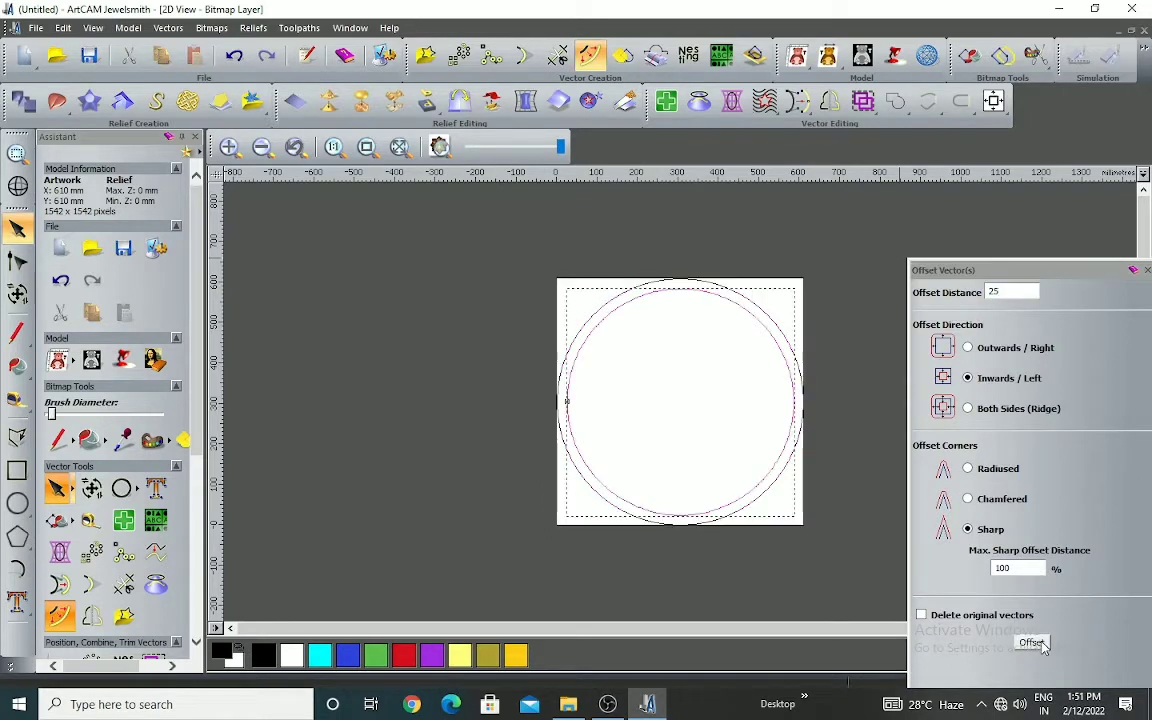
click(1147, 270)
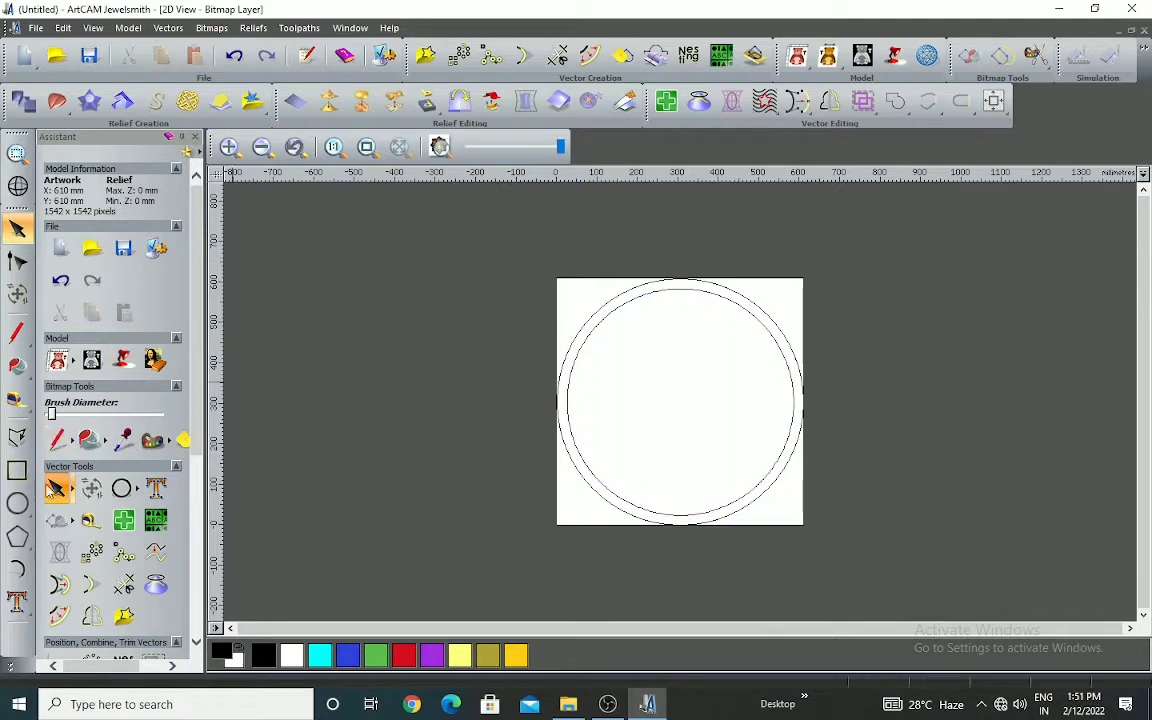
Try a circle of about 317 mm radius centred on the inner circle's right edge, and delete it
click(17, 503)
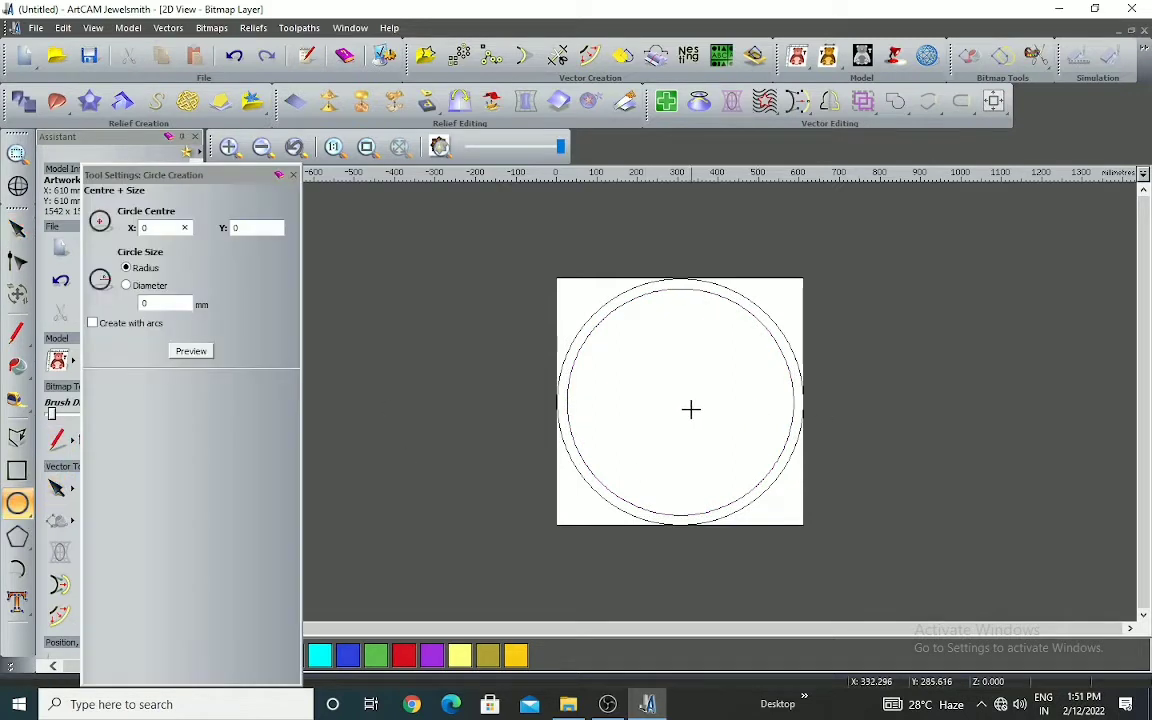
click(793, 404)
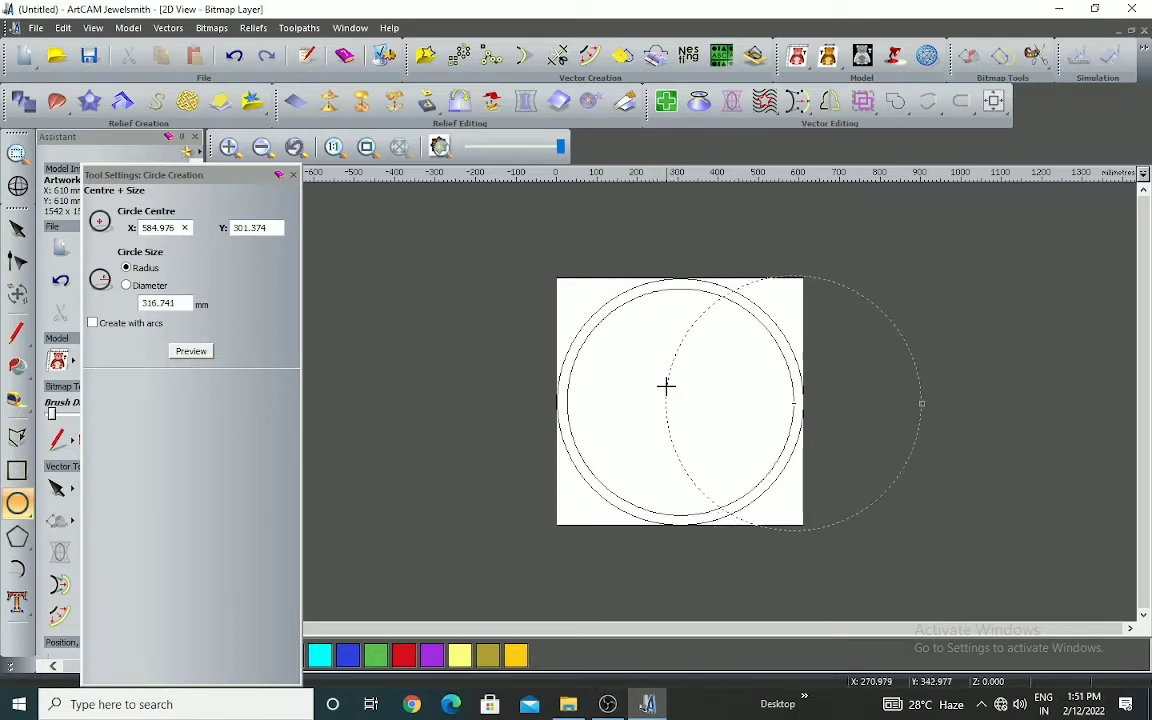
click(900, 484)
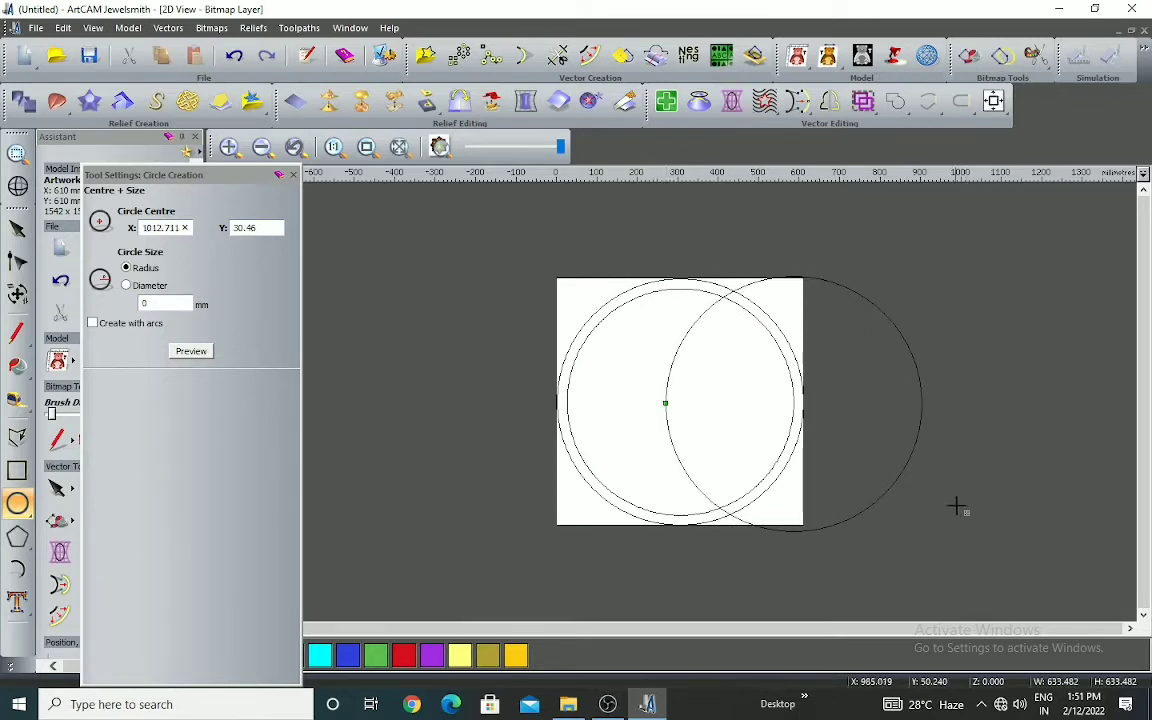
scroll(874, 419, down, 1)
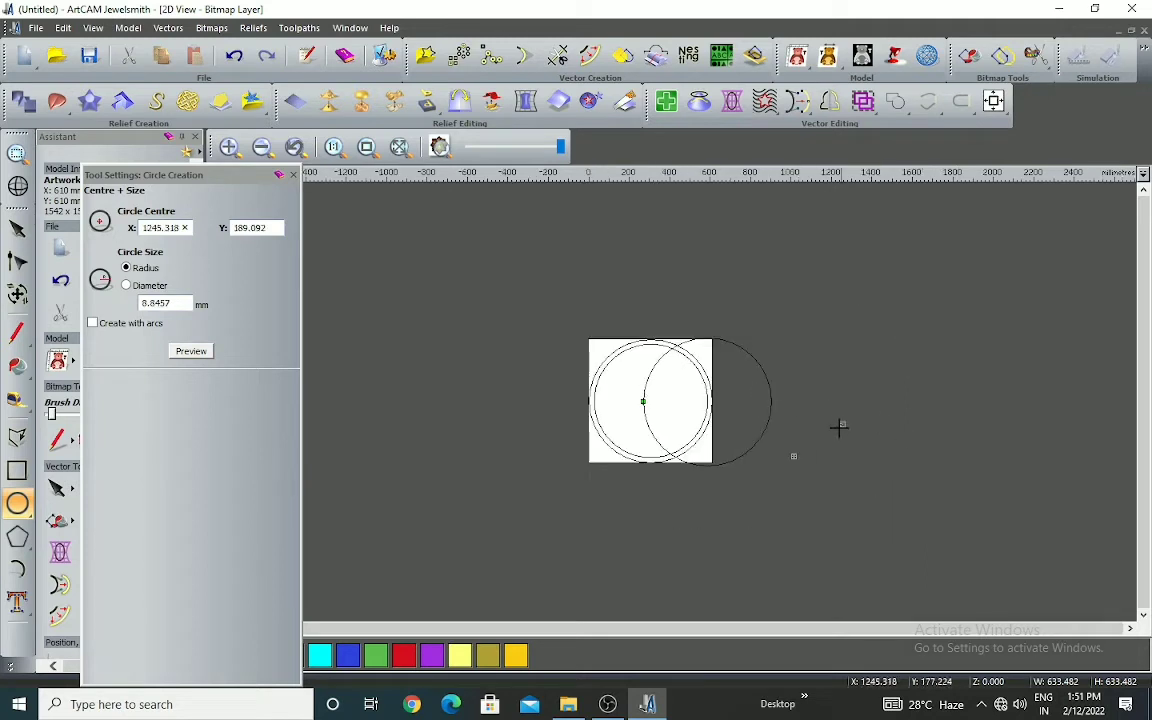
scroll(805, 405, up, 3)
key(Escape)
scroll(875, 419, down, 1)
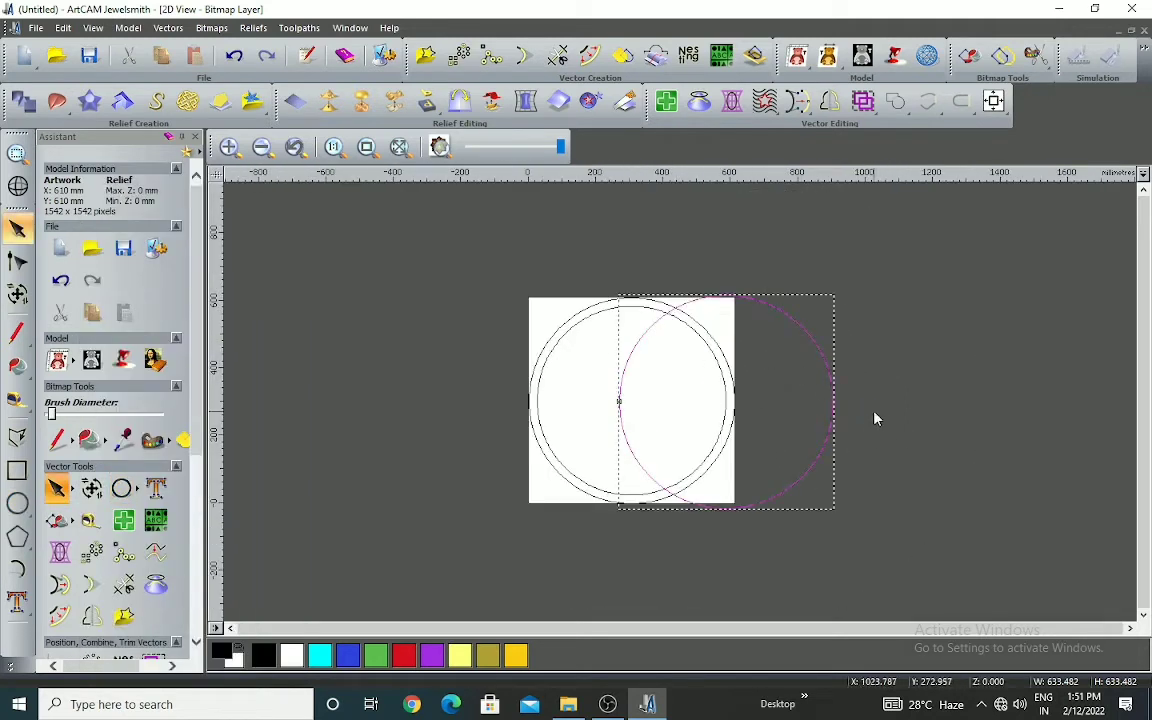
key(Delete)
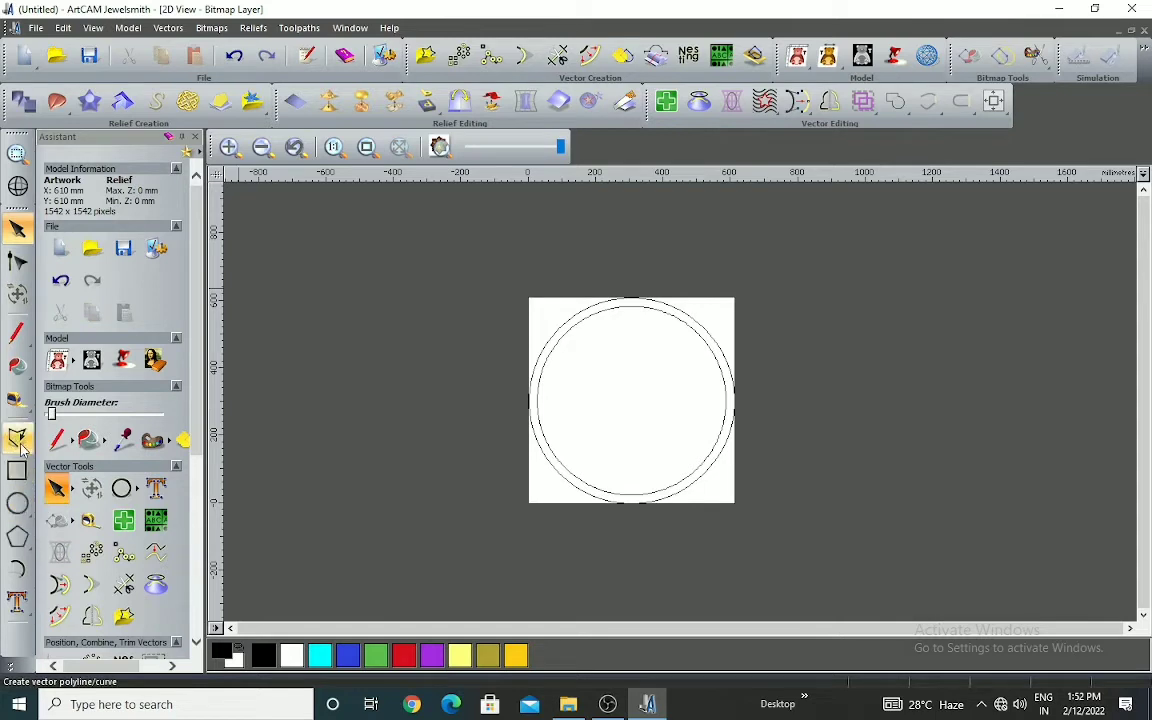
Draw a start-end-point arc from the circles' centre to the inner circle's right edge, bulging upwards about 53 mm
click(17, 568)
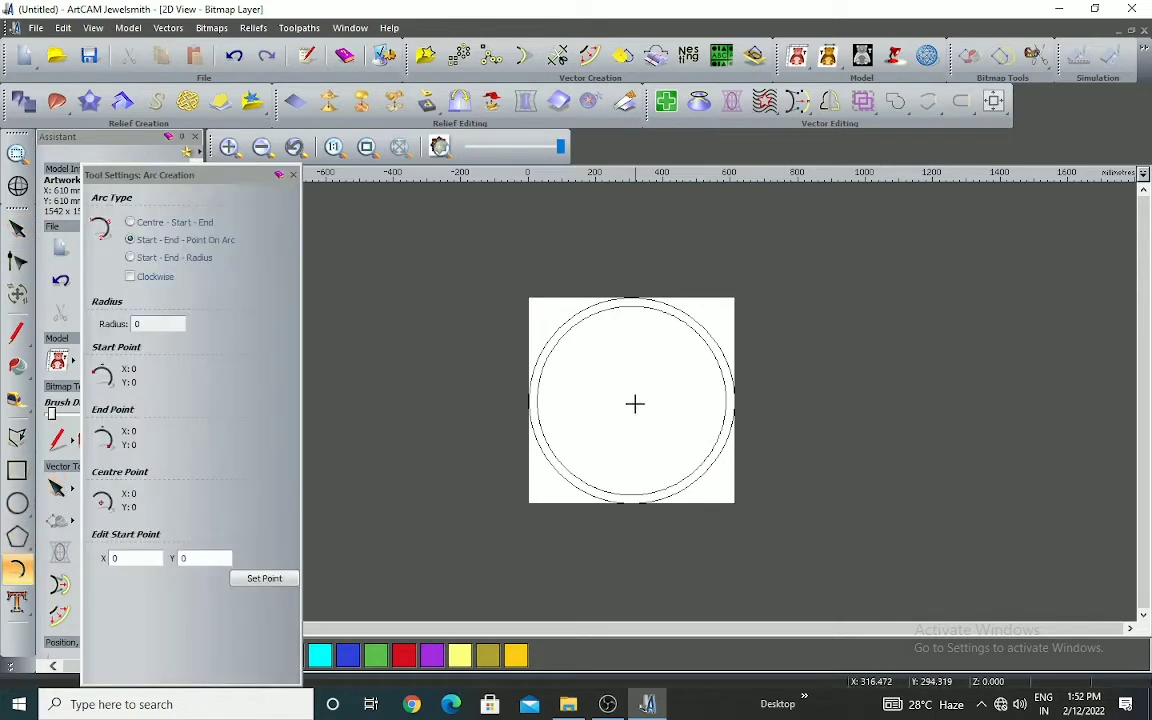
click(630, 401)
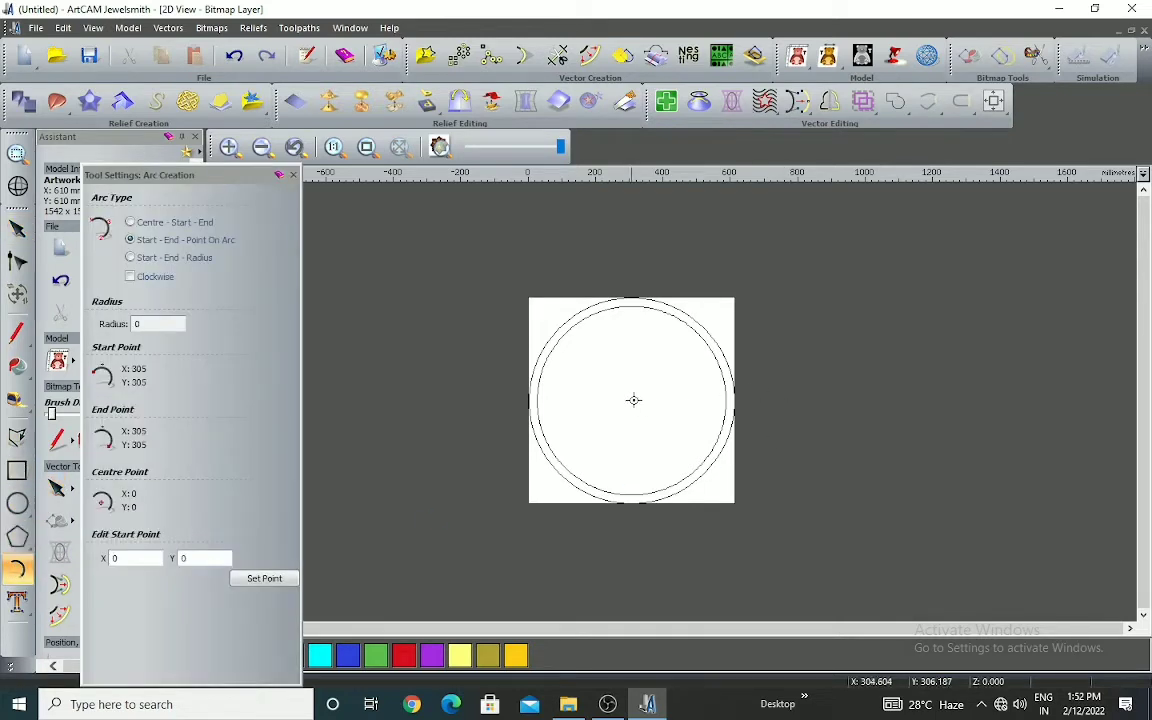
click(725, 400)
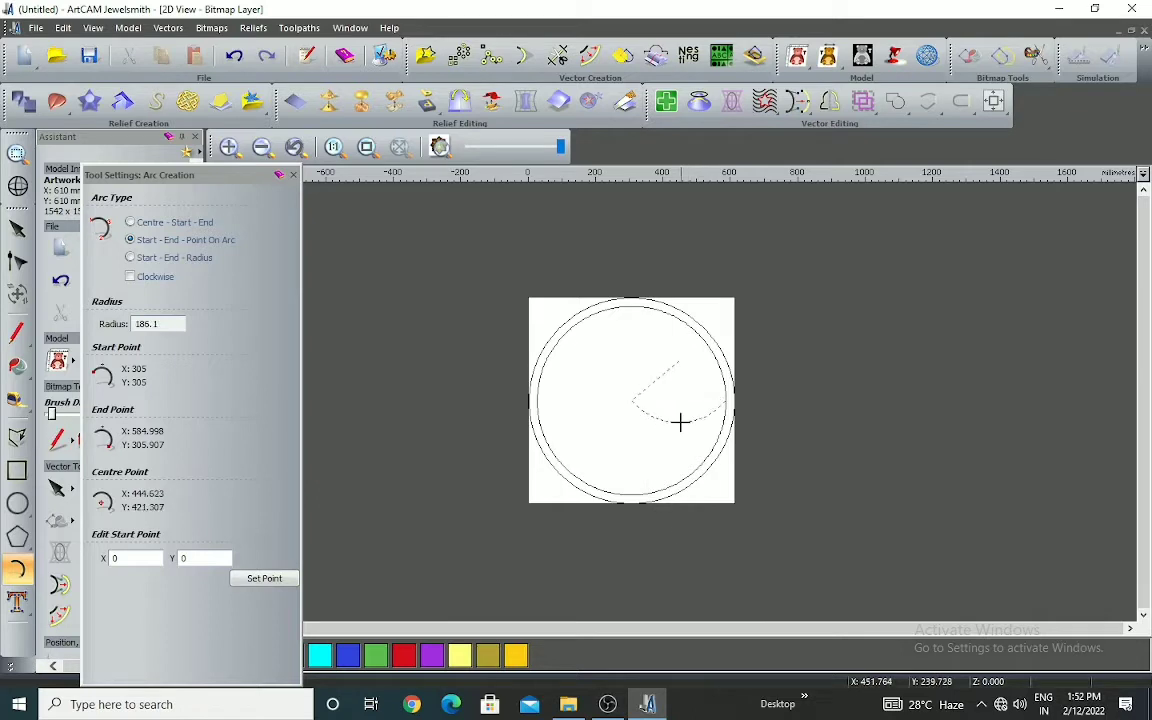
click(676, 382)
Convert the arc to a bezier span and reshape it with its control handles into an S-curve about 42 mm high
click(17, 260)
scroll(702, 412, up, 2)
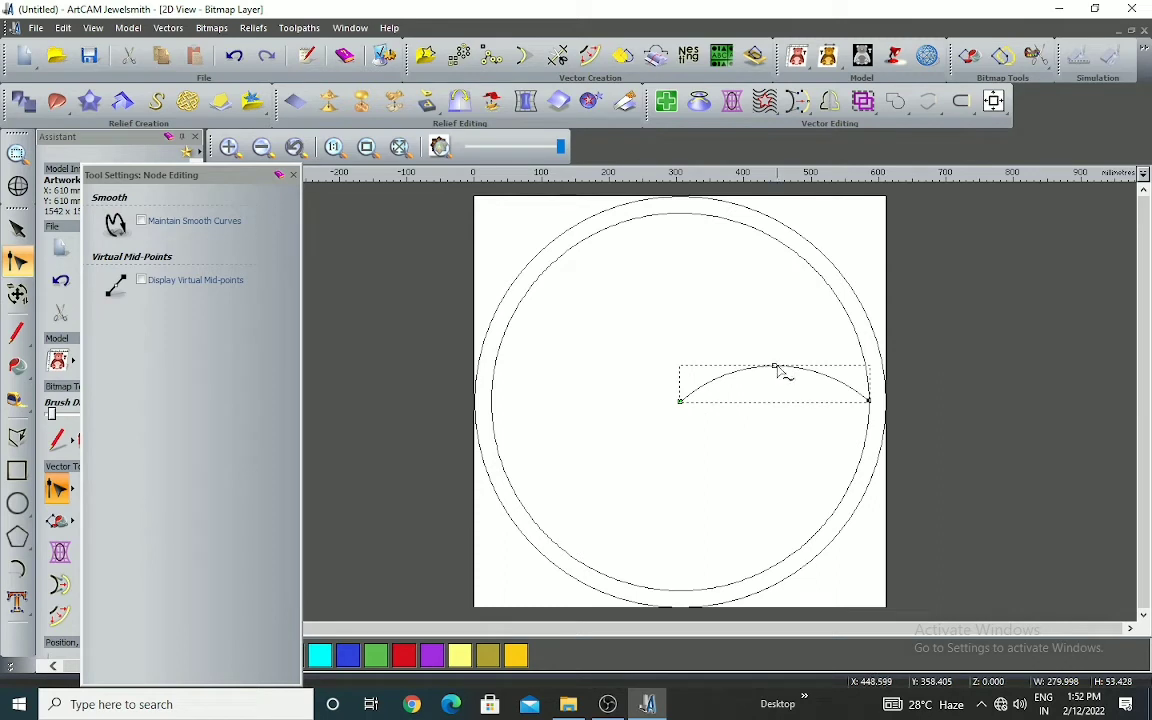
right_click(781, 372)
click(880, 367)
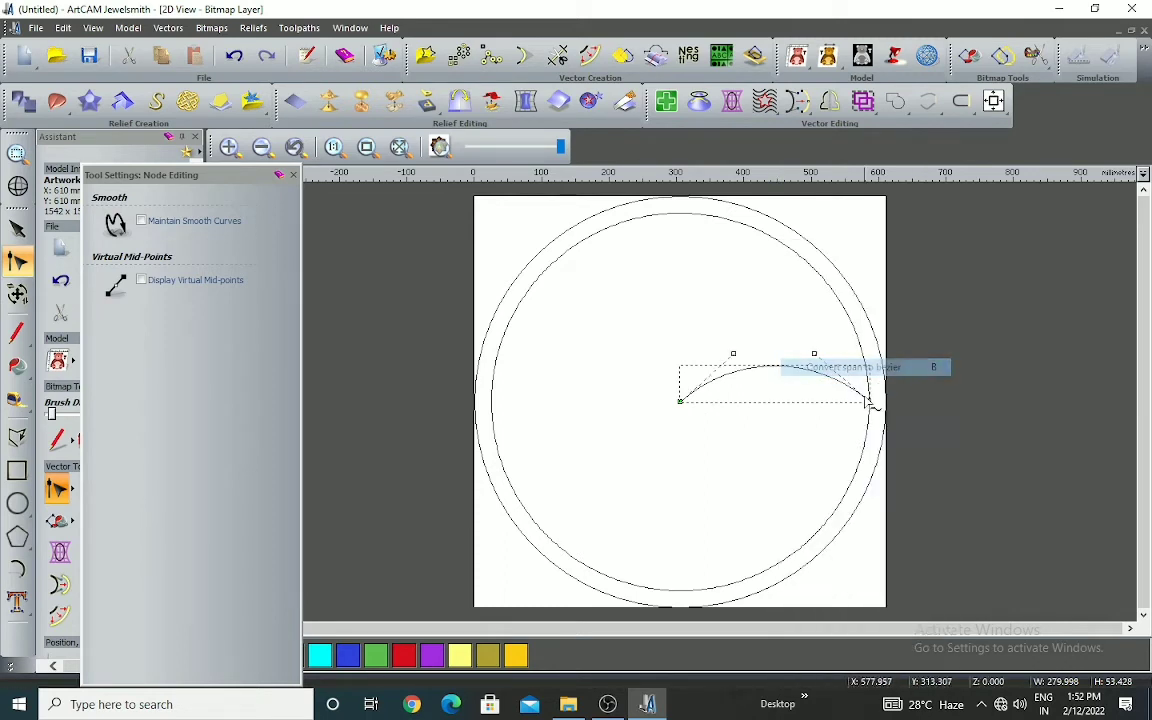
drag(815, 381, 805, 406)
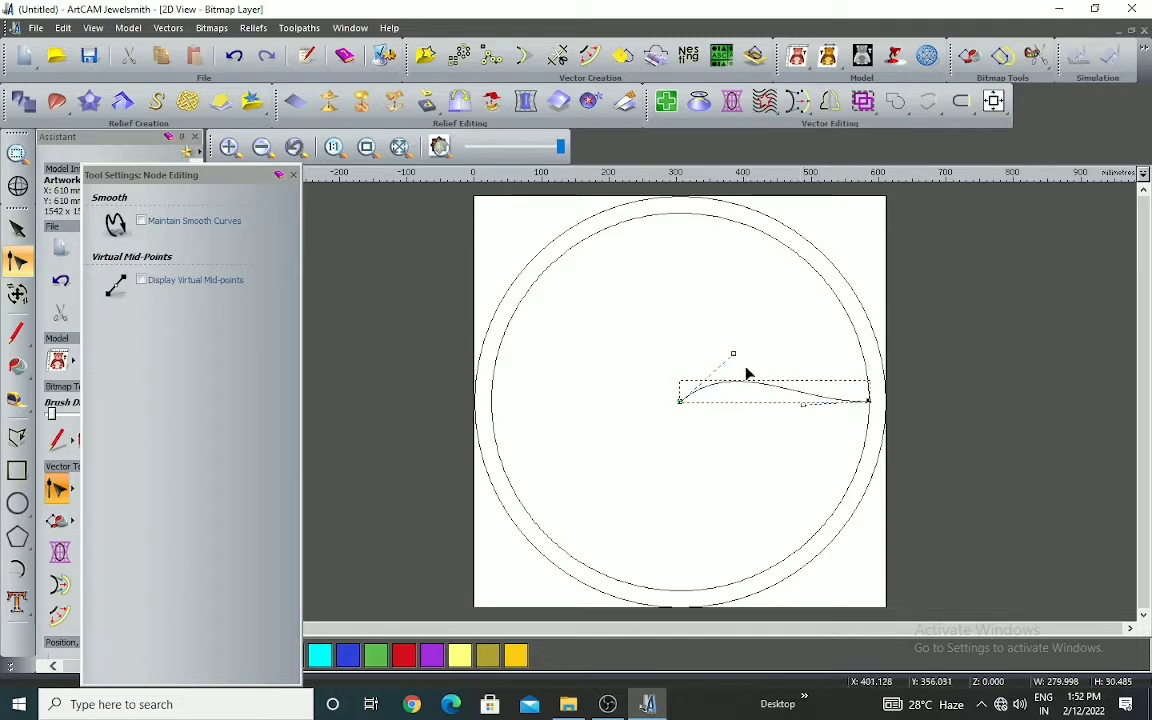
drag(733, 352, 731, 335)
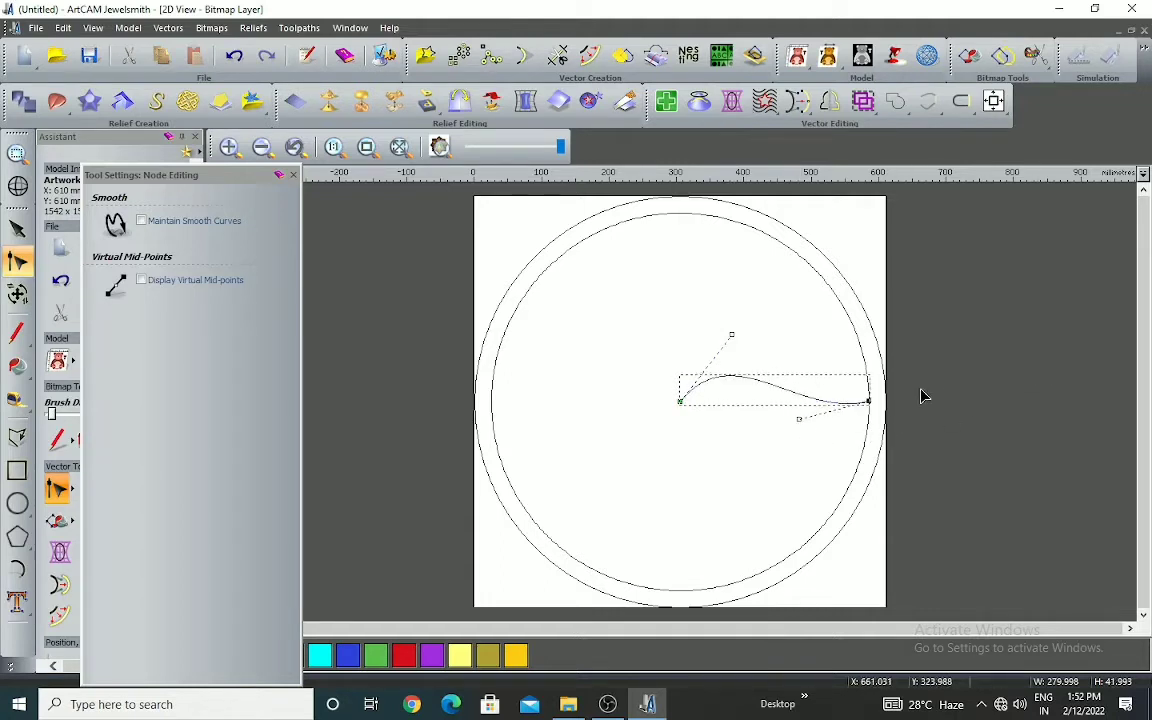
click(908, 343)
scroll(728, 398, down, 2)
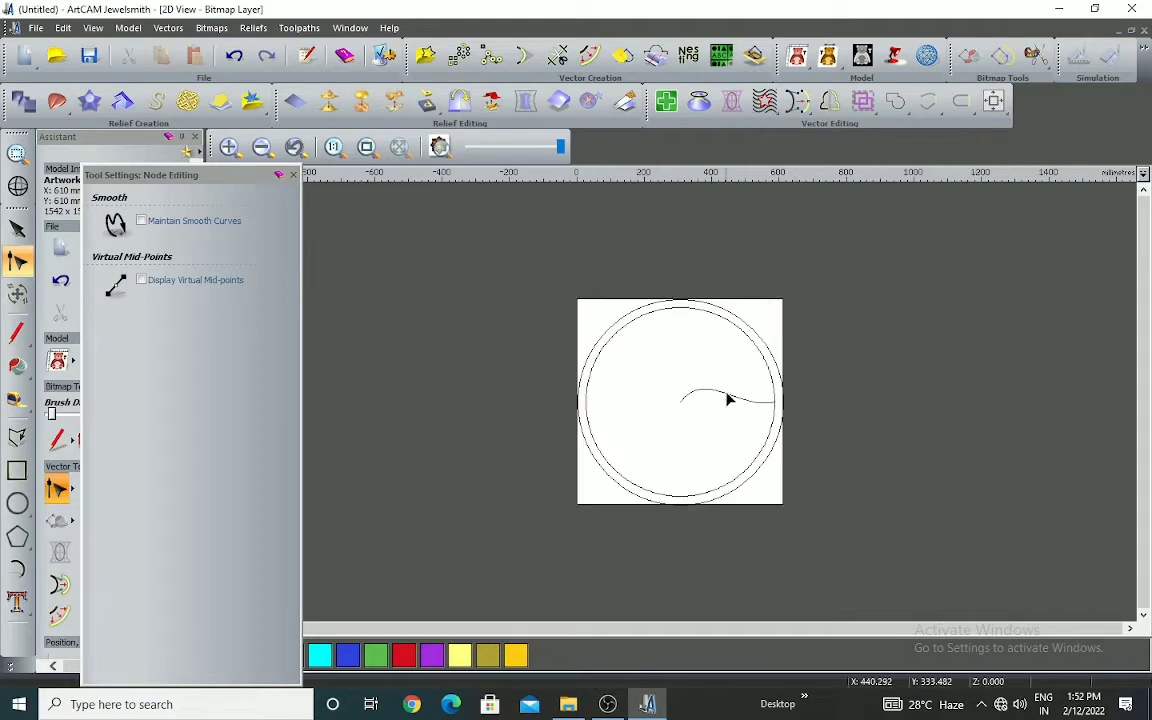
Rotate-copy the S-curve into 18 objects over a total of 360 degrees about the circles' centre at 305, 305
click(728, 398)
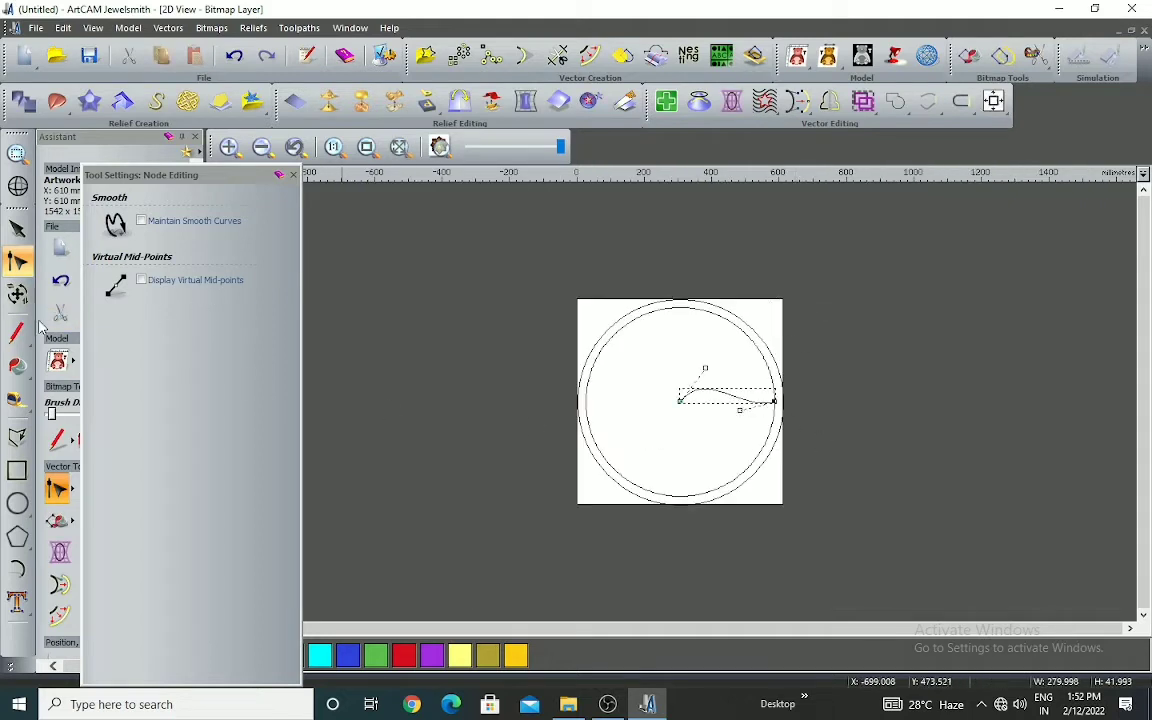
click(462, 56)
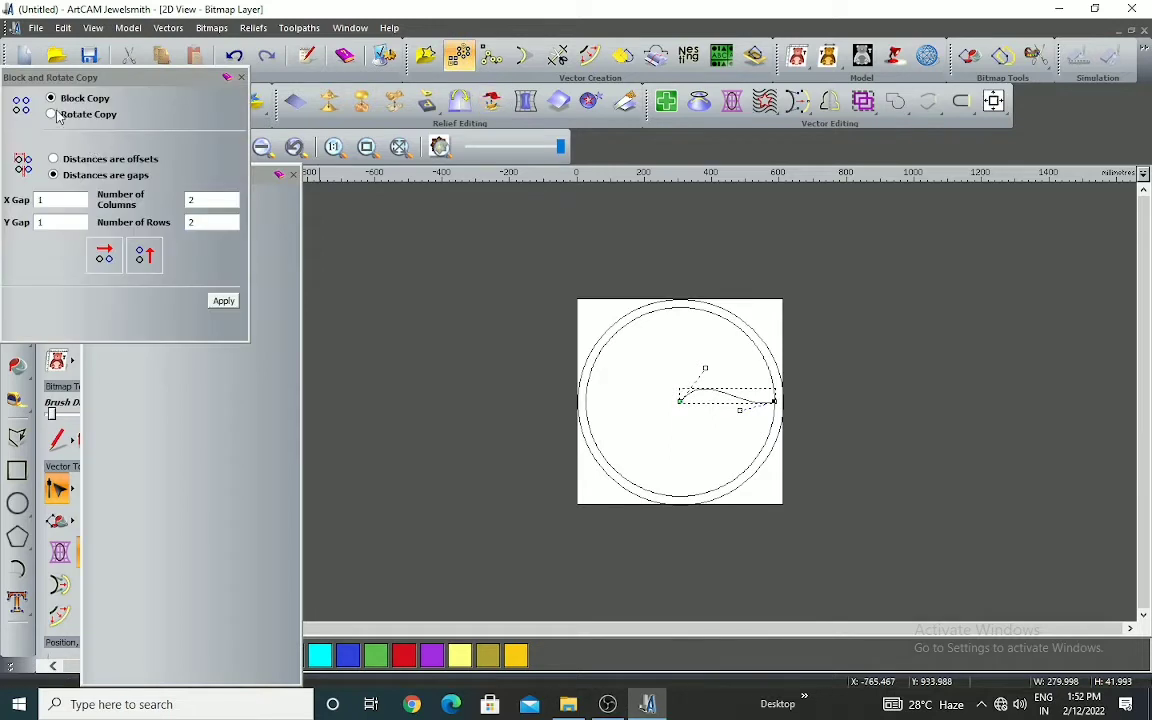
click(52, 114)
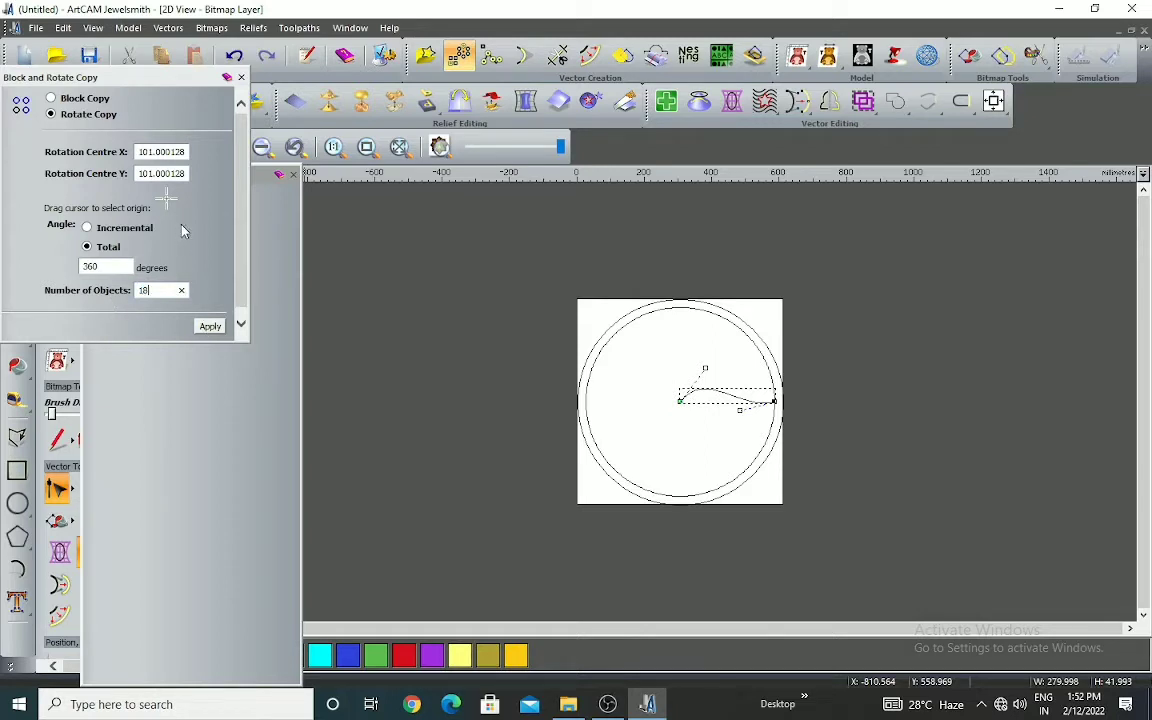
mouse_move(168, 205)
mouse_down()
mouse_move(656, 411)
mouse_move(678, 404)
mouse_up()
click(210, 327)
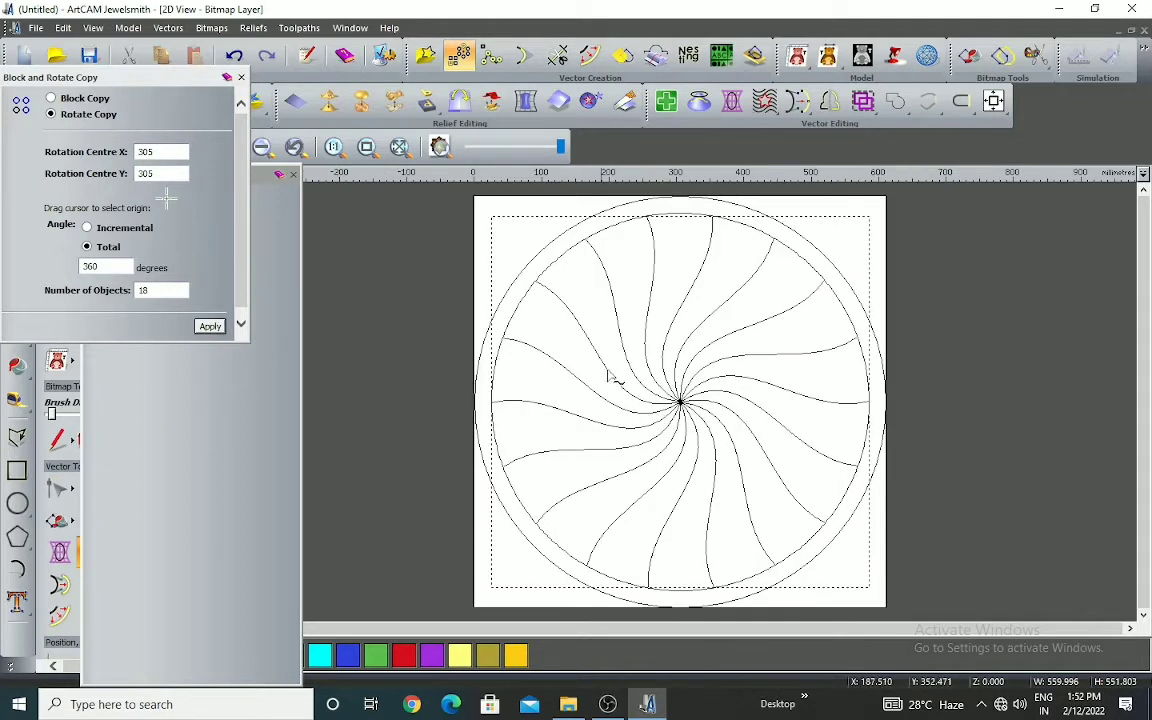
scroll(776, 421, down, 1)
click(917, 447)
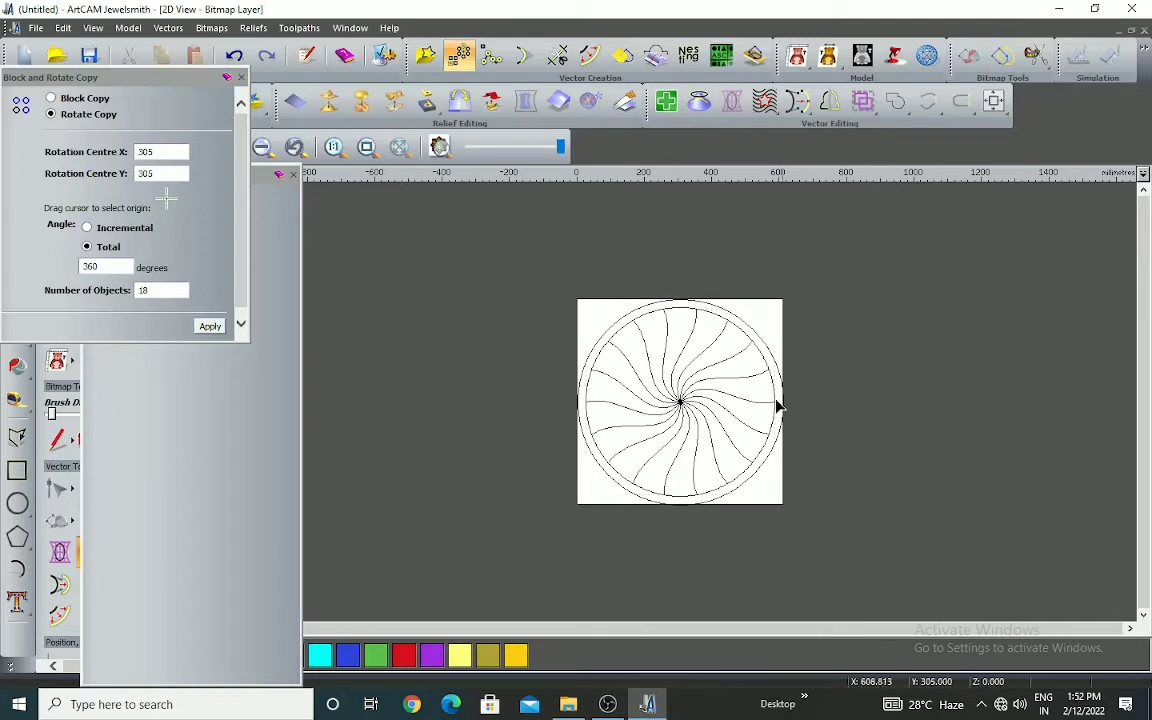
Try to trim the inner circle between the curve ends, and undo the trims
scroll(778, 406, up, 1)
scroll(674, 399, down, 1)
scroll(756, 303, up, 1)
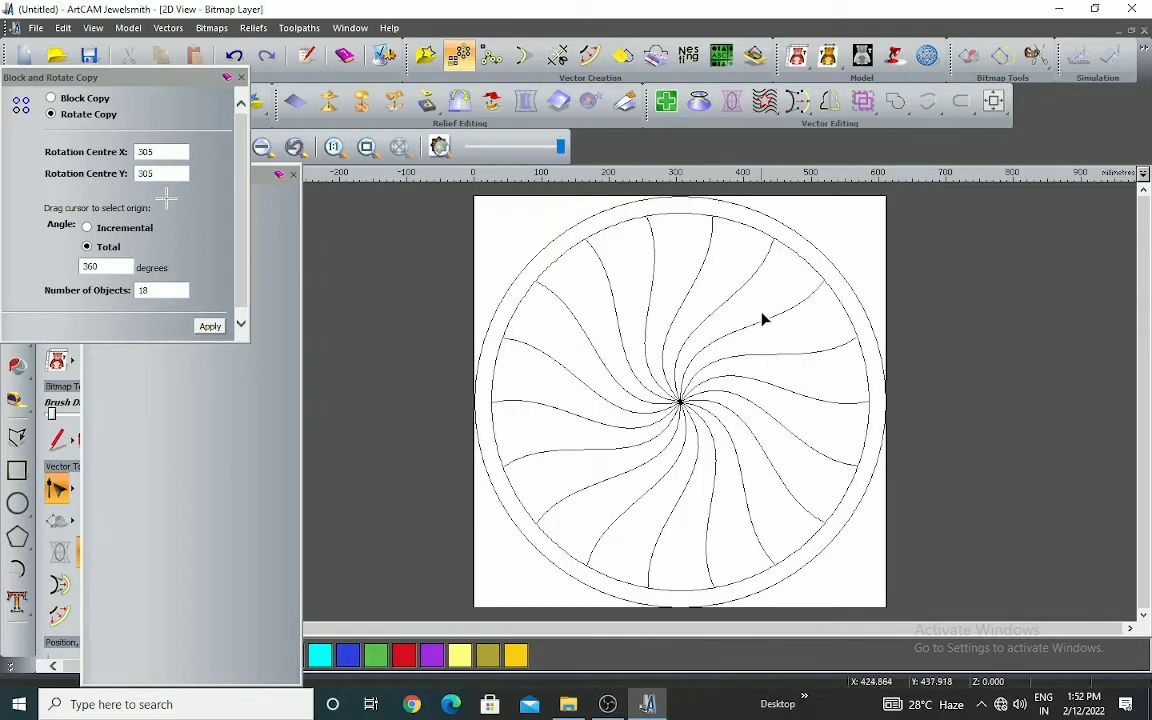
click(557, 55)
click(689, 217)
click(866, 372)
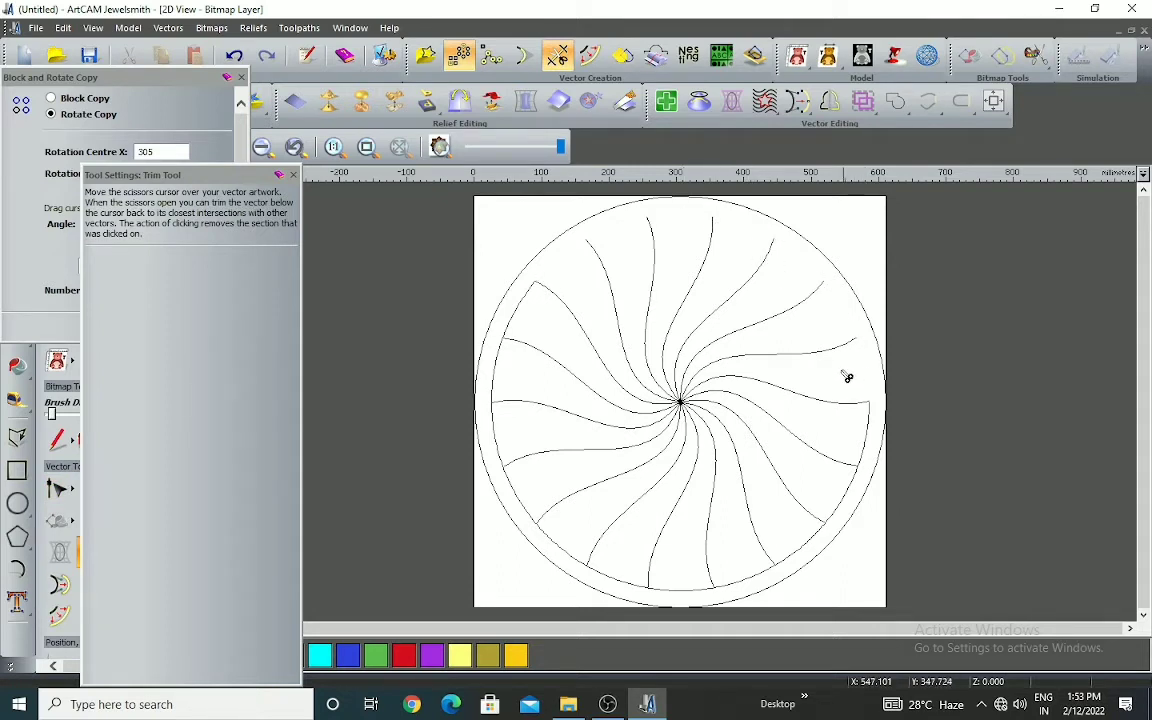
key(ctrl+z)
key(ctrl+z)
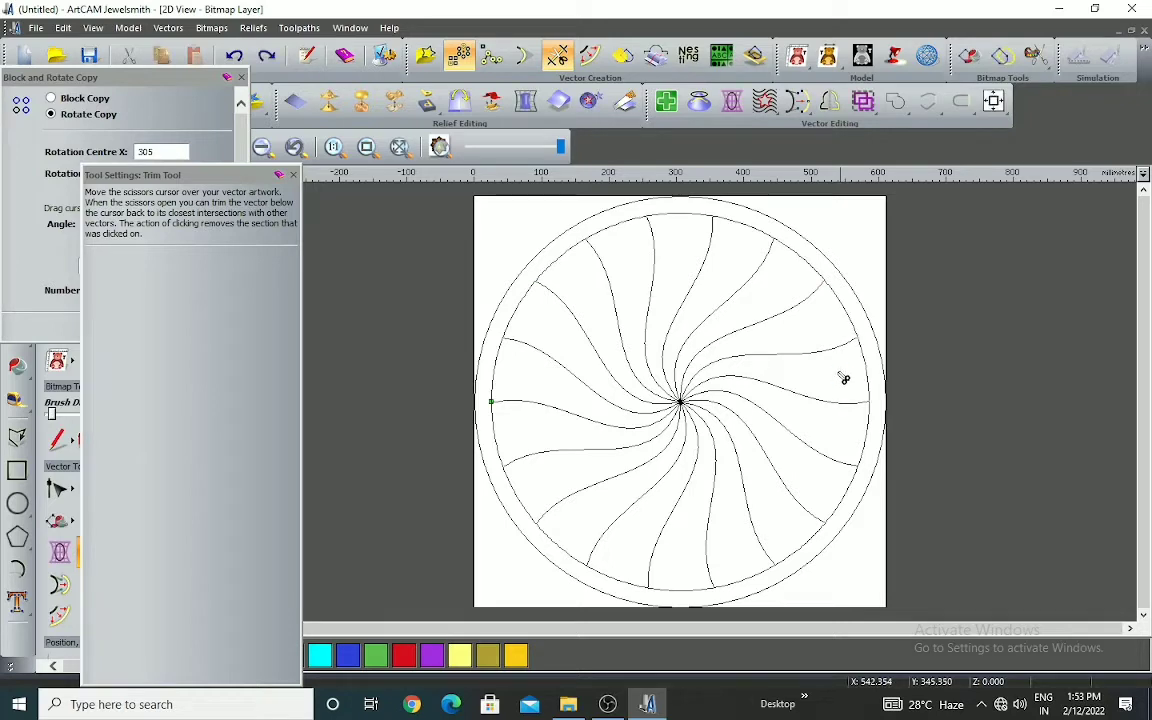
key(Escape)
Delete the inner circle around the radiating curves
scroll(846, 298, up, 3)
click(842, 365)
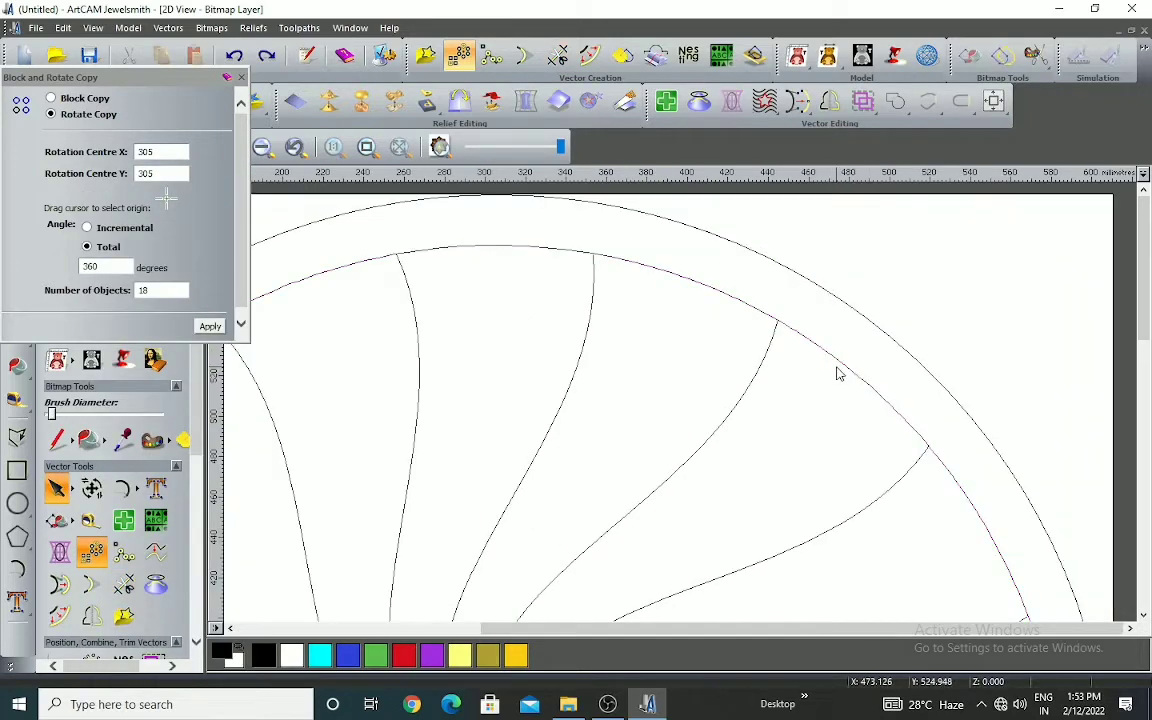
click(843, 376)
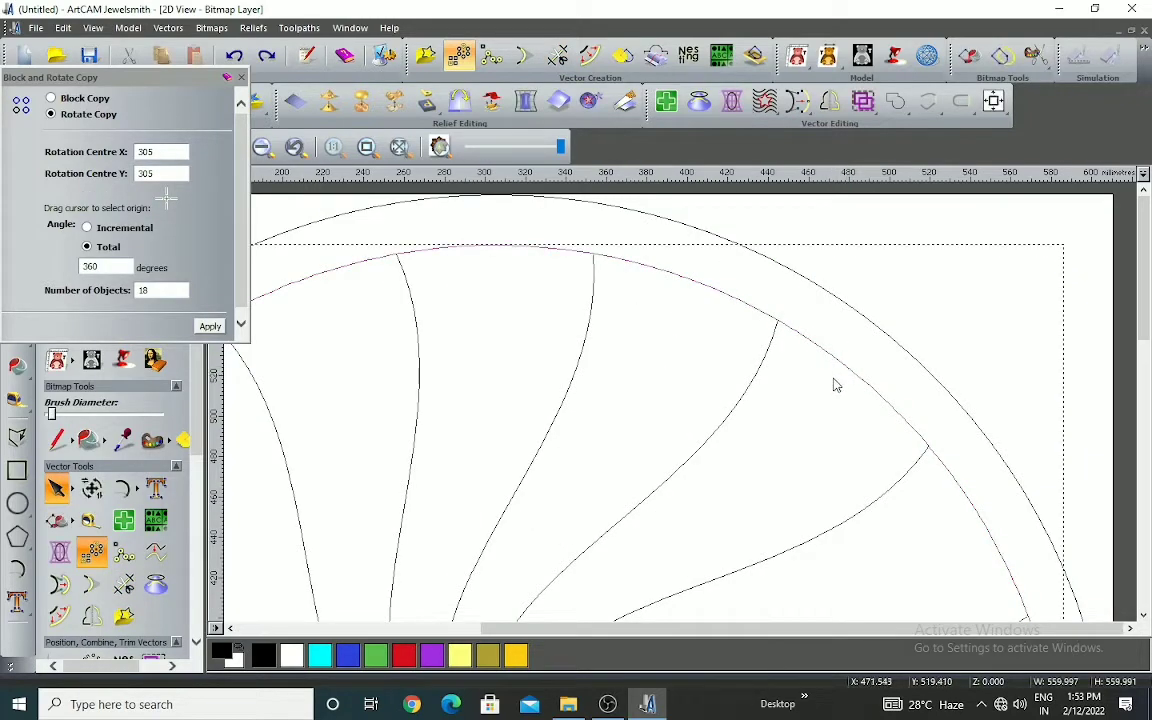
key(Delete)
Offset the outer circle inwards by 26 mm with sharp corners, keeping the original vector
scroll(833, 378, down, 3)
click(807, 218)
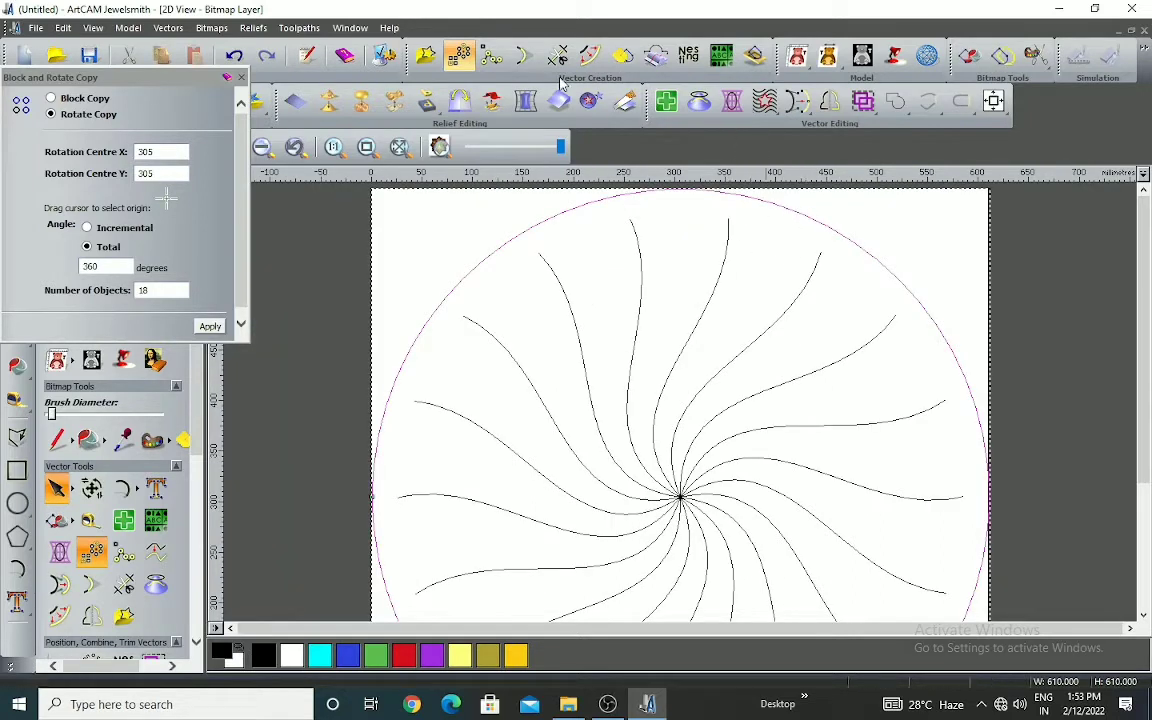
click(588, 56)
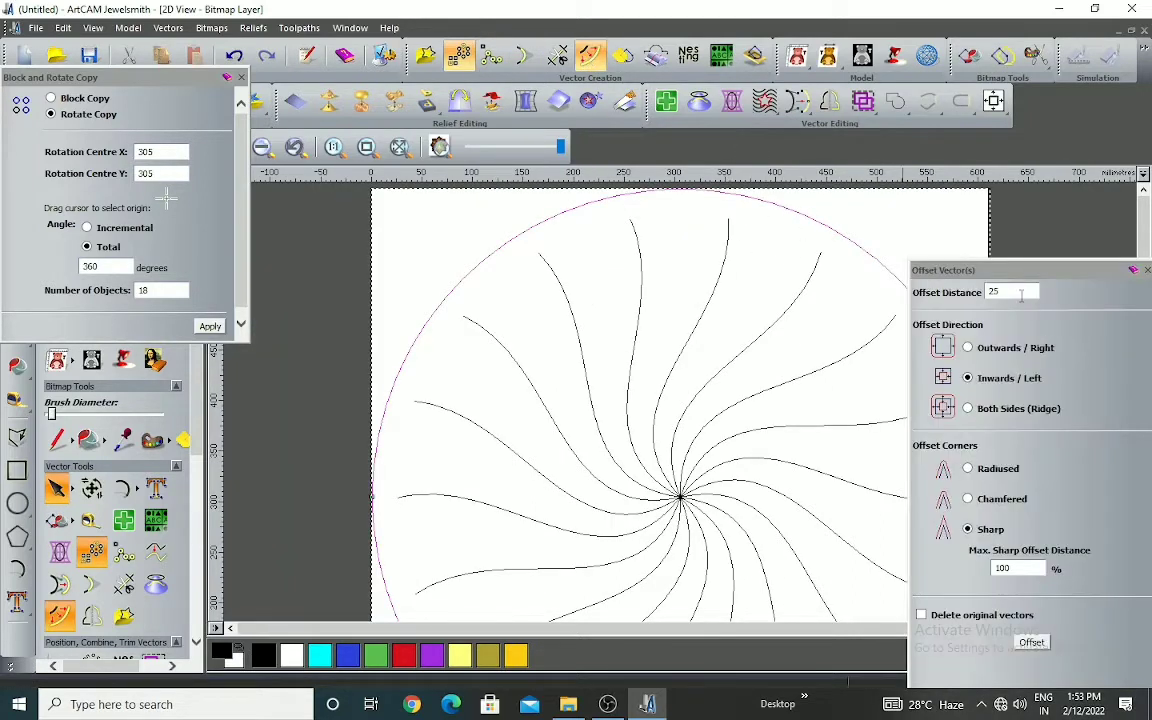
double_click(1021, 292)
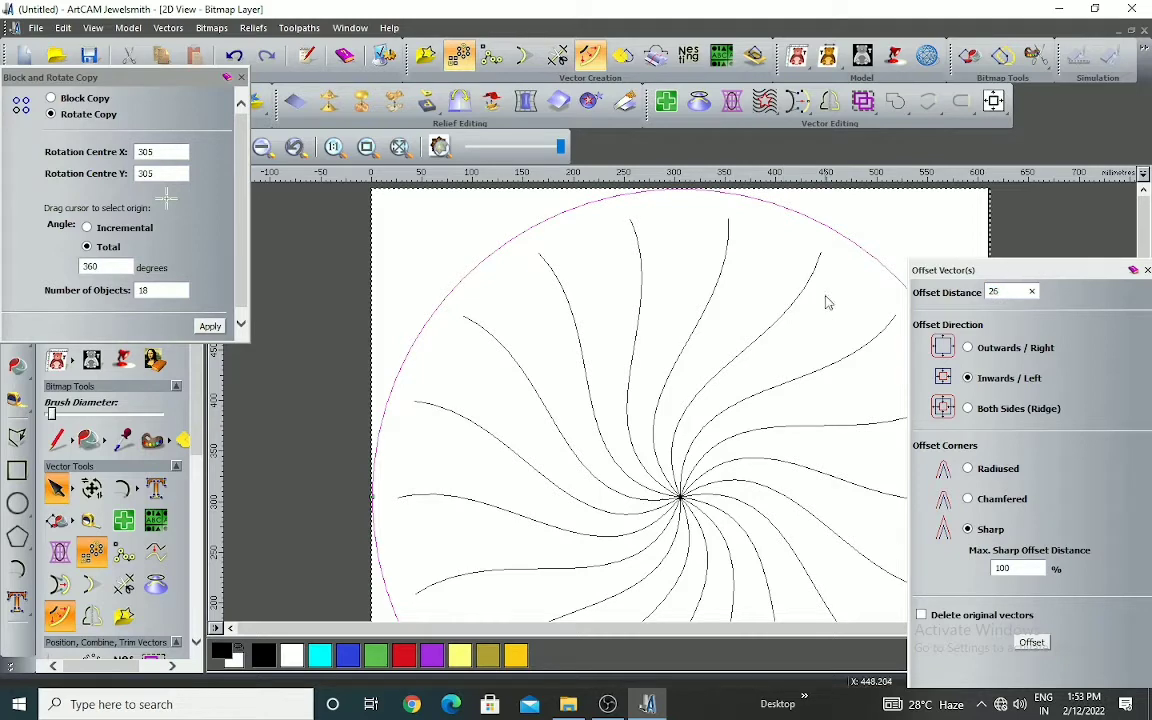
click(1031, 643)
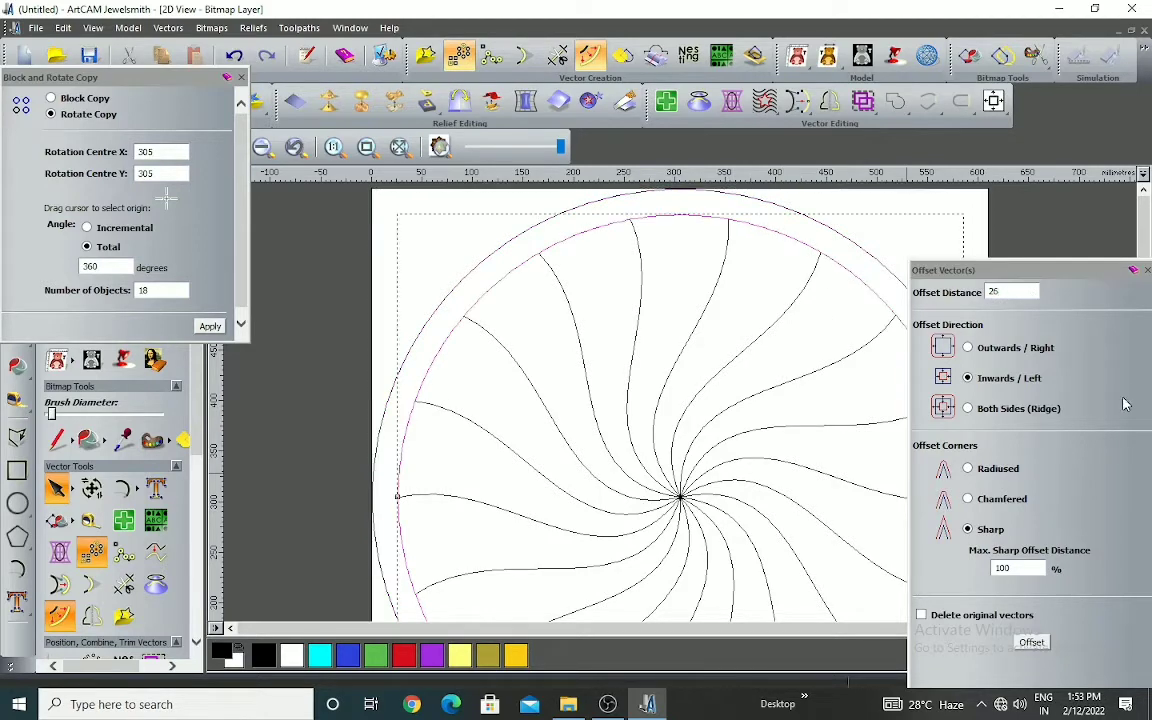
click(1146, 270)
Trim away the new inner circle's arcs on both sides of one upper-right segment, along with that segment's overhanging curve ends
scroll(895, 330, up, 5)
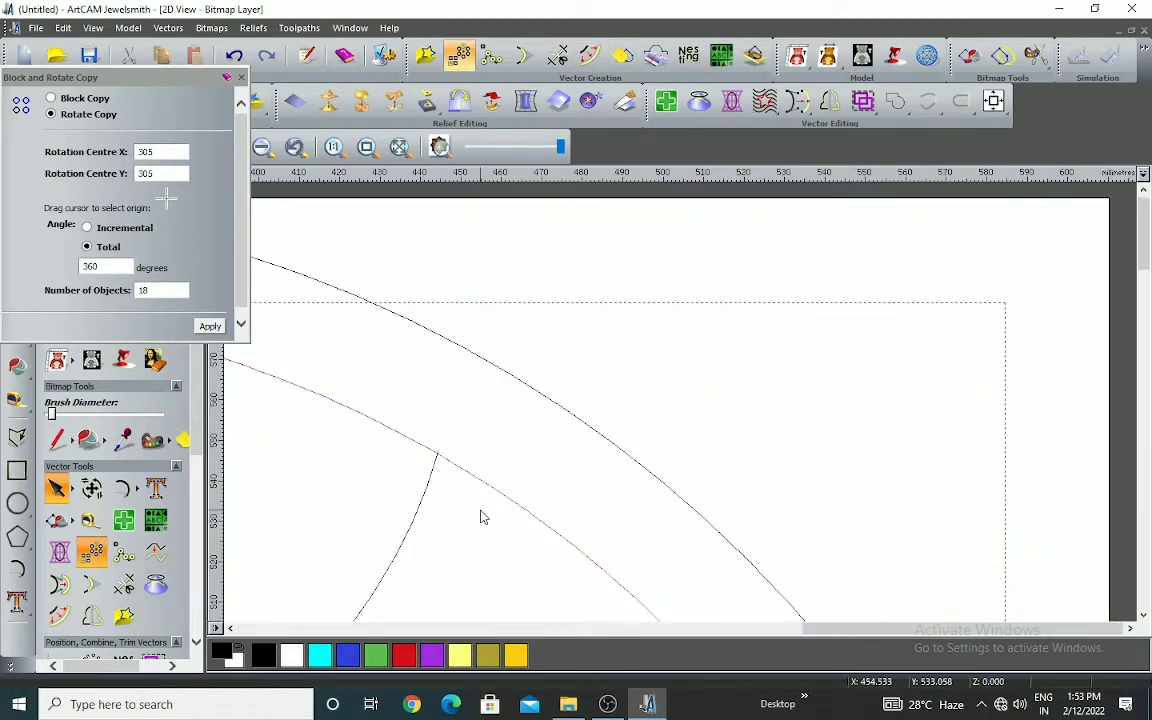
scroll(481, 517, down, 5)
click(557, 55)
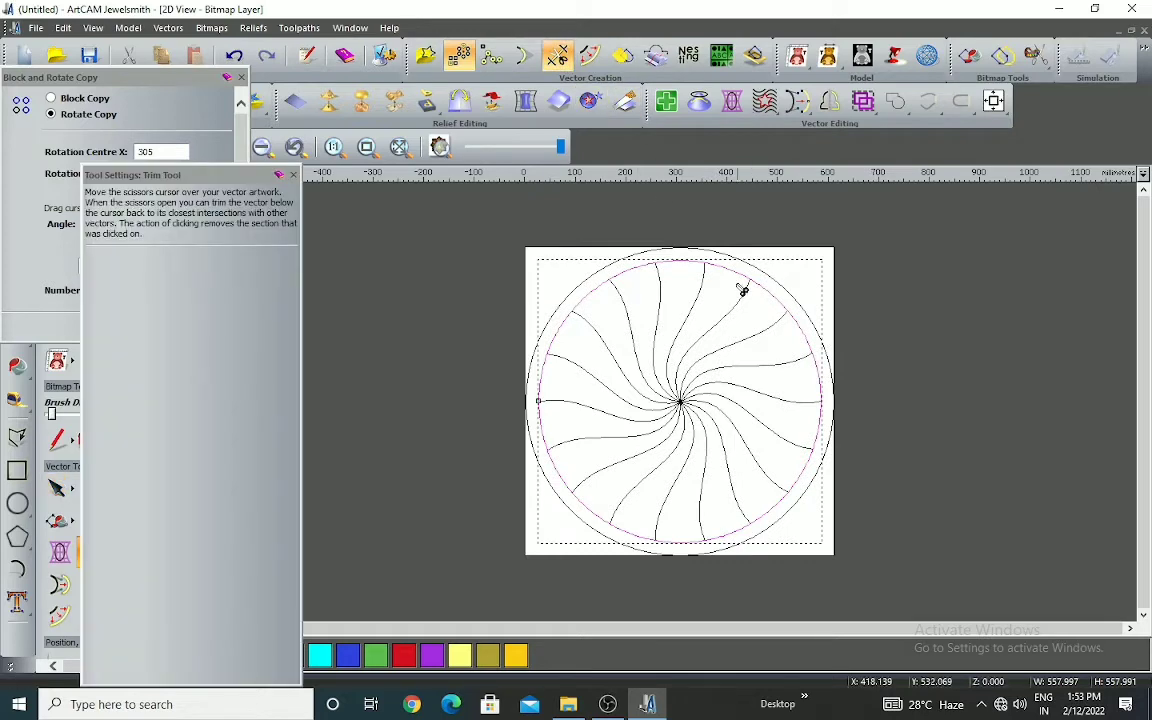
scroll(742, 290, up, 4)
scroll(800, 320, up, 3)
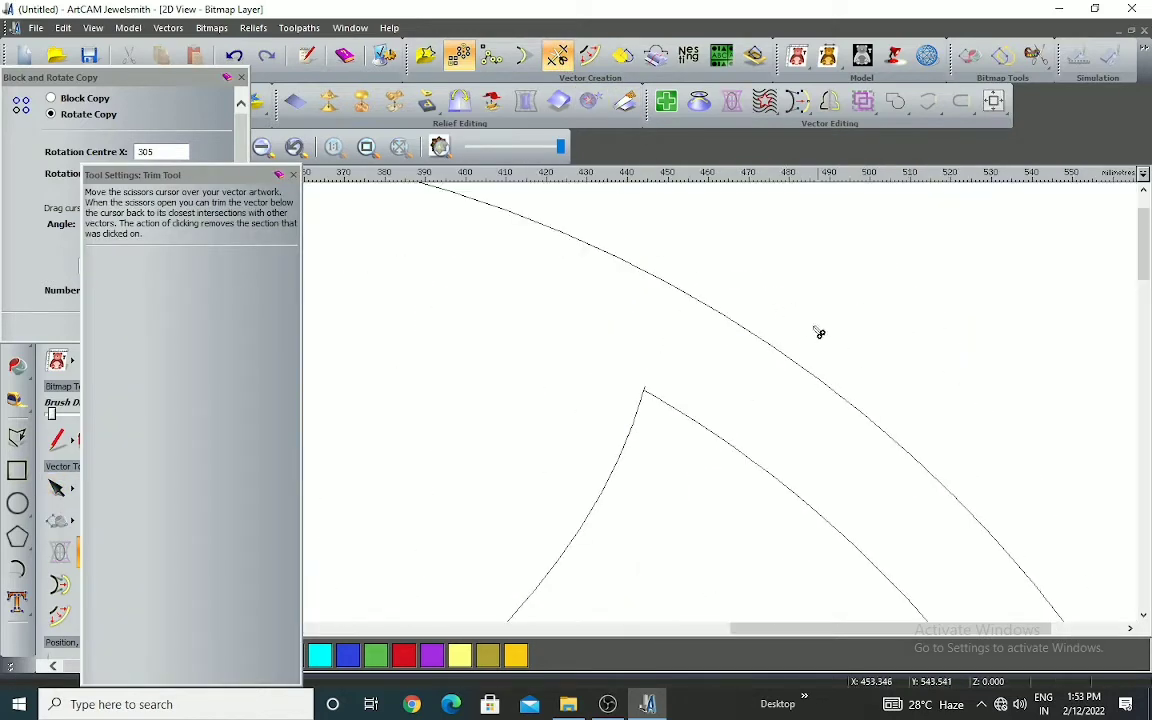
scroll(643, 420, up, 3)
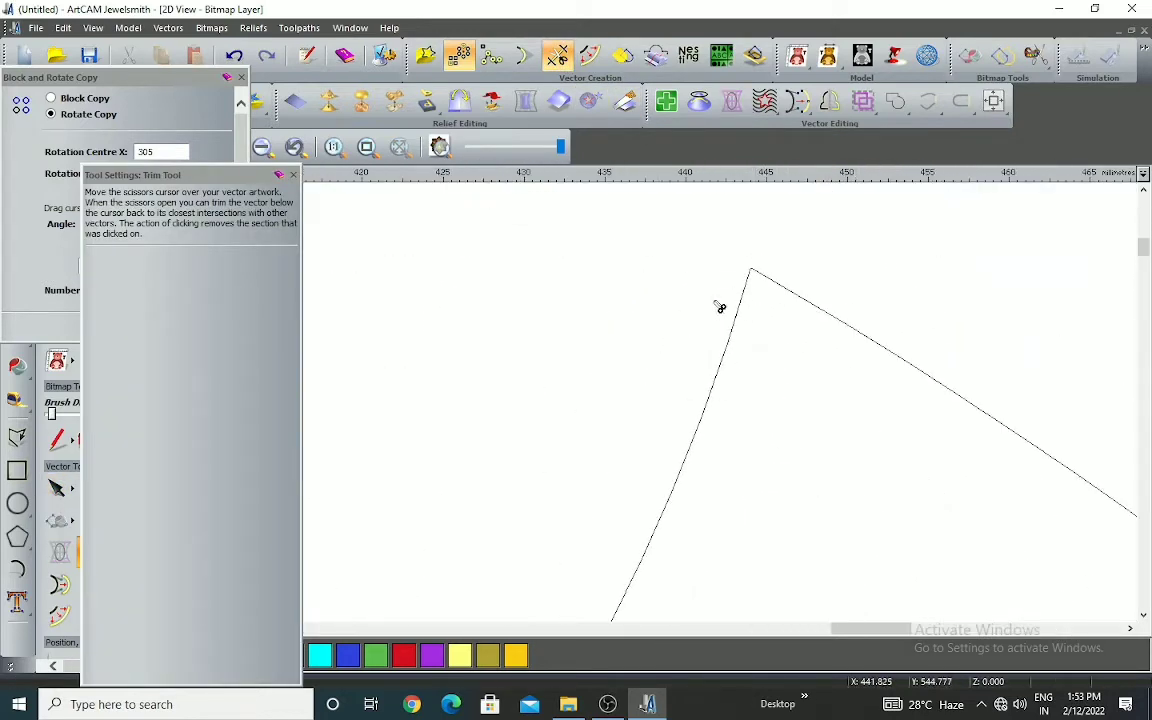
scroll(724, 300, down, 3)
scroll(936, 458, up, 2)
scroll(735, 419, up, 2)
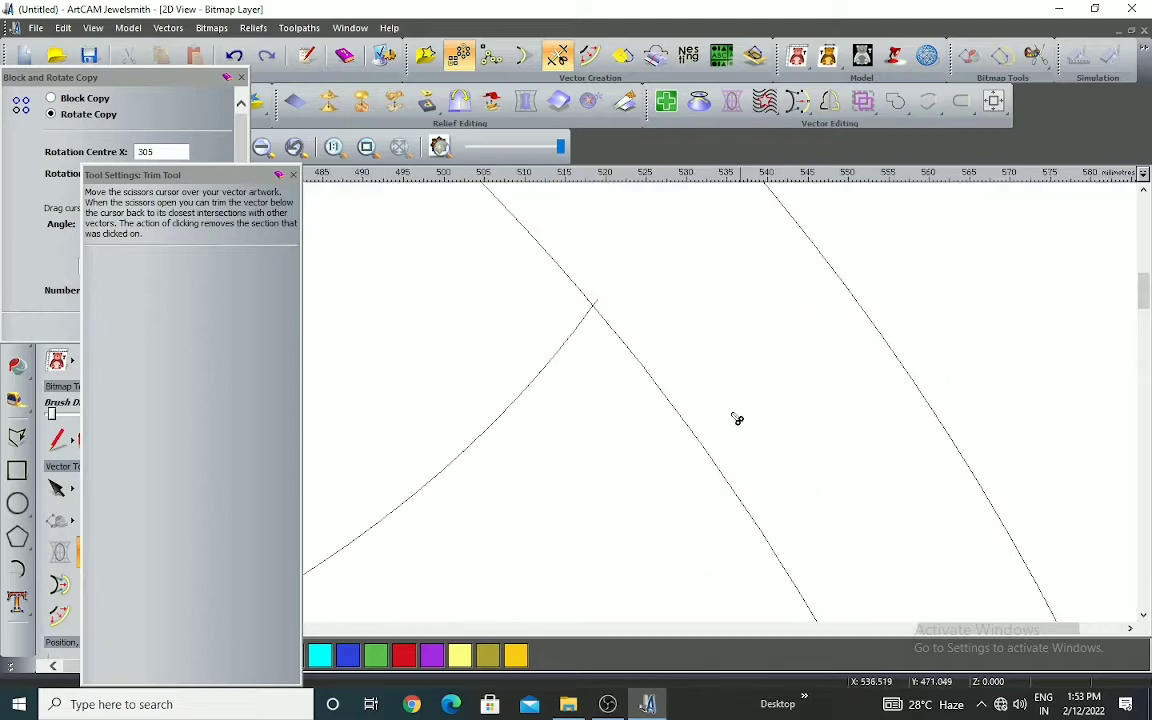
scroll(664, 378, up, 2)
click(681, 412)
scroll(717, 347, down, 5)
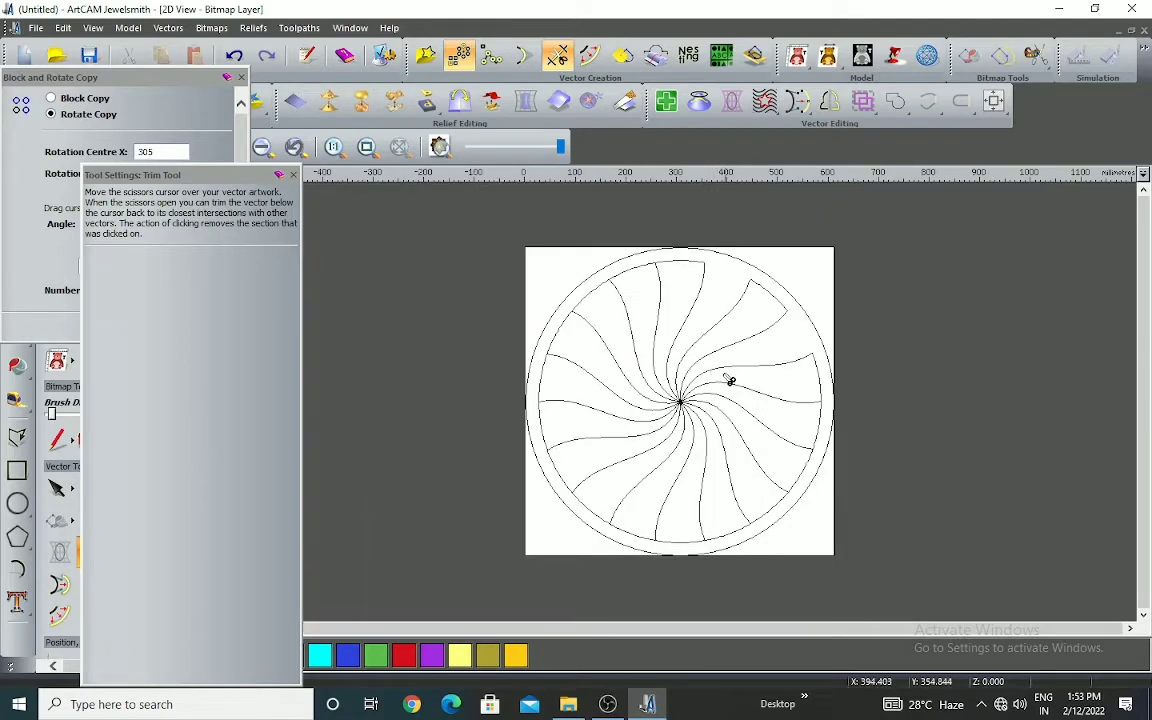
Delete all the radiating curves except the two that bound the upper-right segment
click(730, 367)
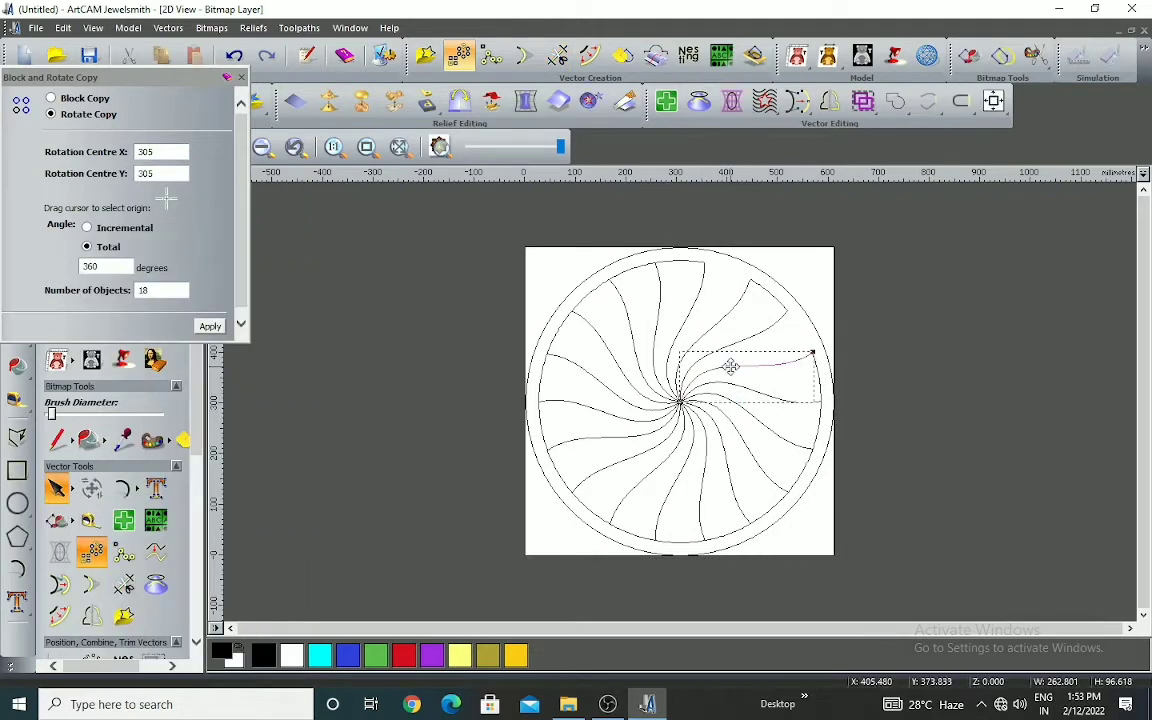
key(Delete)
click(743, 387)
key(Delete)
click(757, 423)
key(Delete)
click(748, 446)
key(Delete)
click(730, 478)
key(Delete)
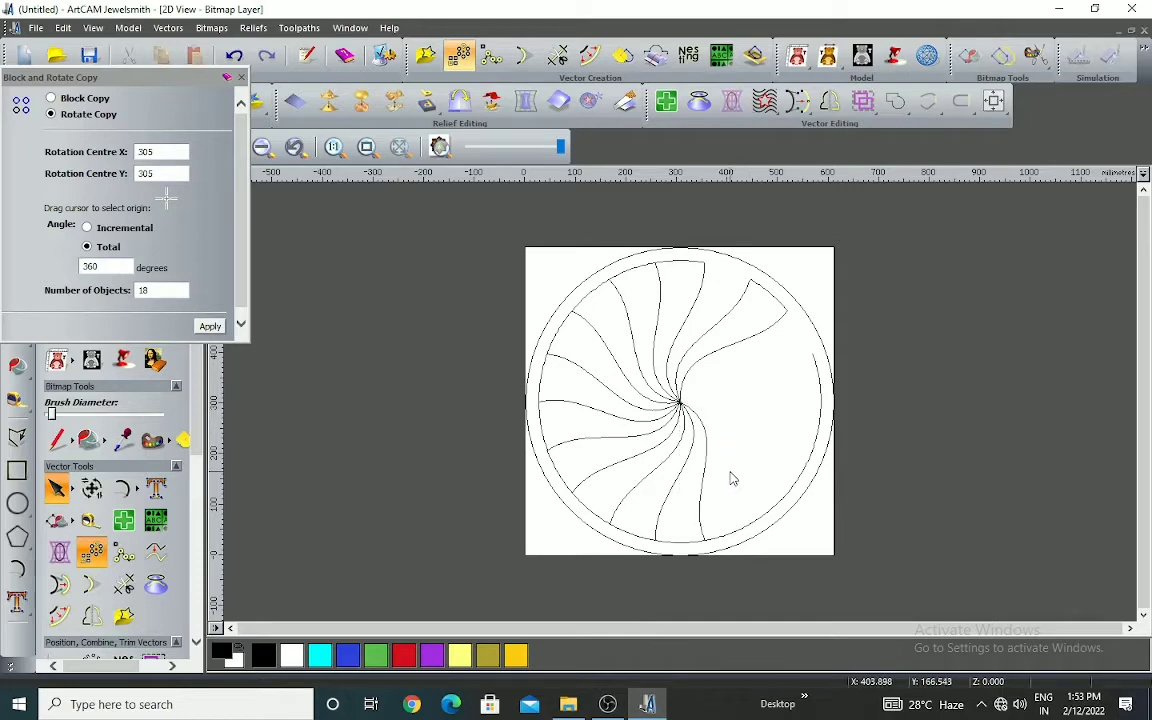
click(671, 478)
key(Delete)
click(705, 457)
key(Delete)
double_click(672, 466)
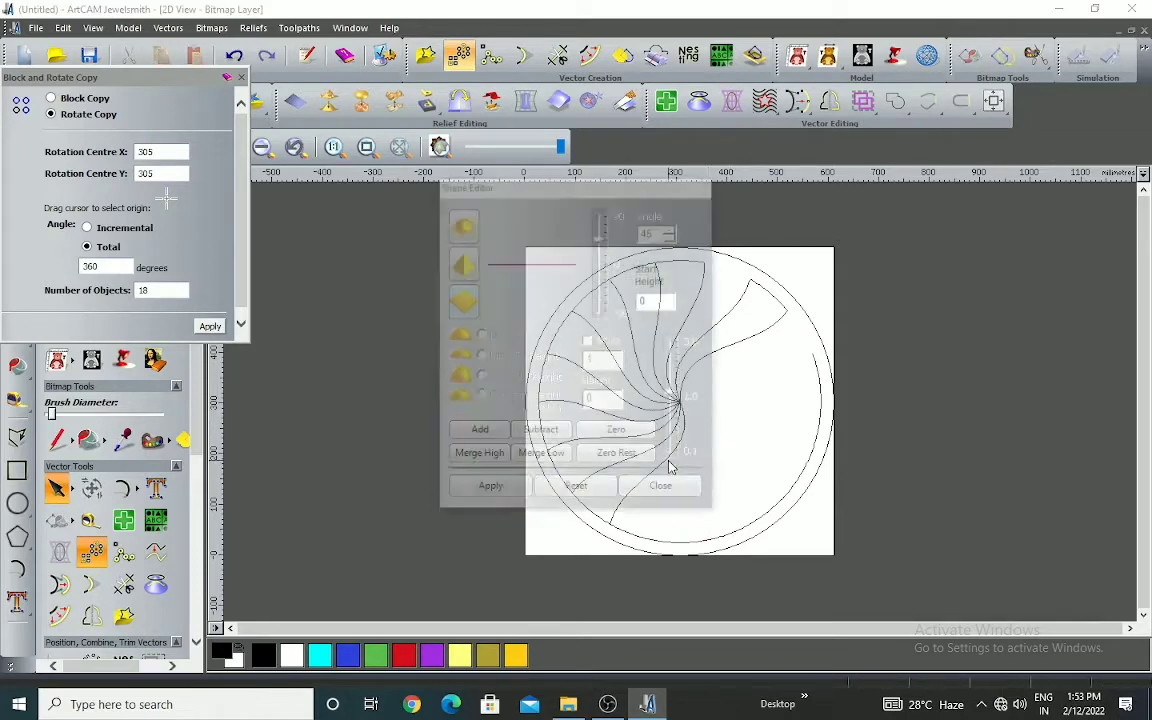
click(668, 486)
key(Delete)
click(644, 453)
key(Delete)
click(642, 438)
key(Delete)
click(633, 422)
key(Delete)
click(621, 400)
key(Delete)
click(622, 366)
key(Delete)
click(632, 335)
key(Delete)
click(672, 320)
key(Delete)
click(691, 318)
key(Delete)
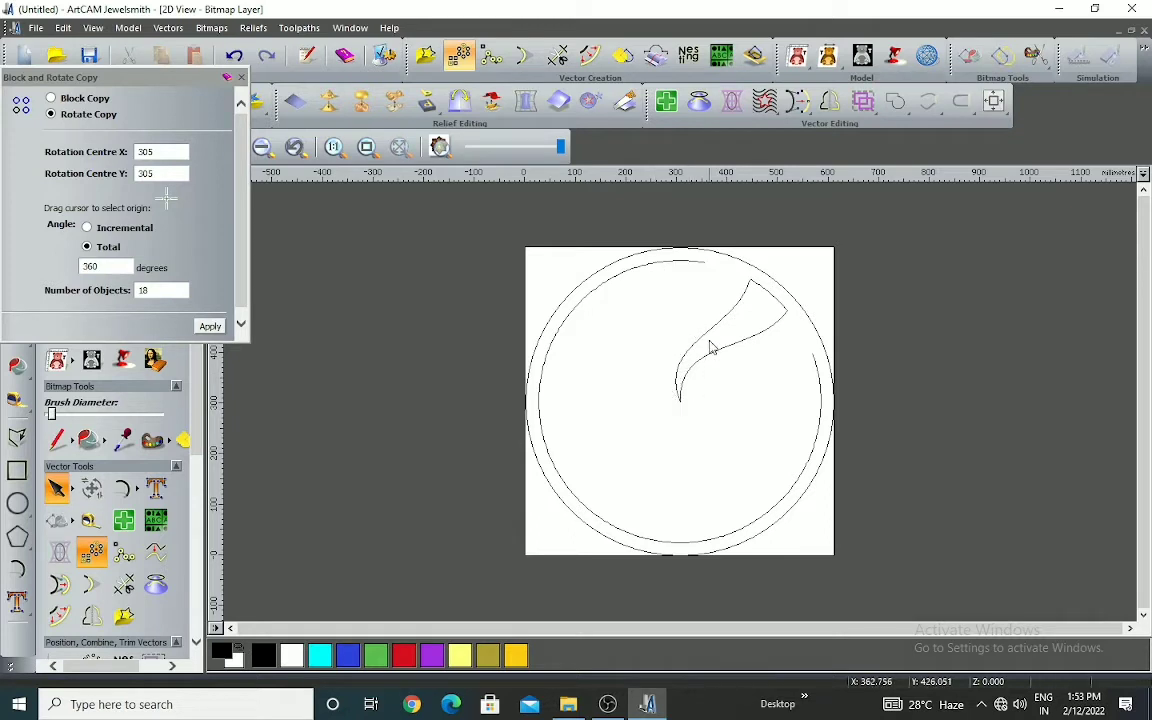
Join the segment's two curves and outer arc into one closed vector with a 0.025 coincident-node tolerance
scroll(624, 350, down, 2)
drag(609, 292, 777, 438)
key(j)
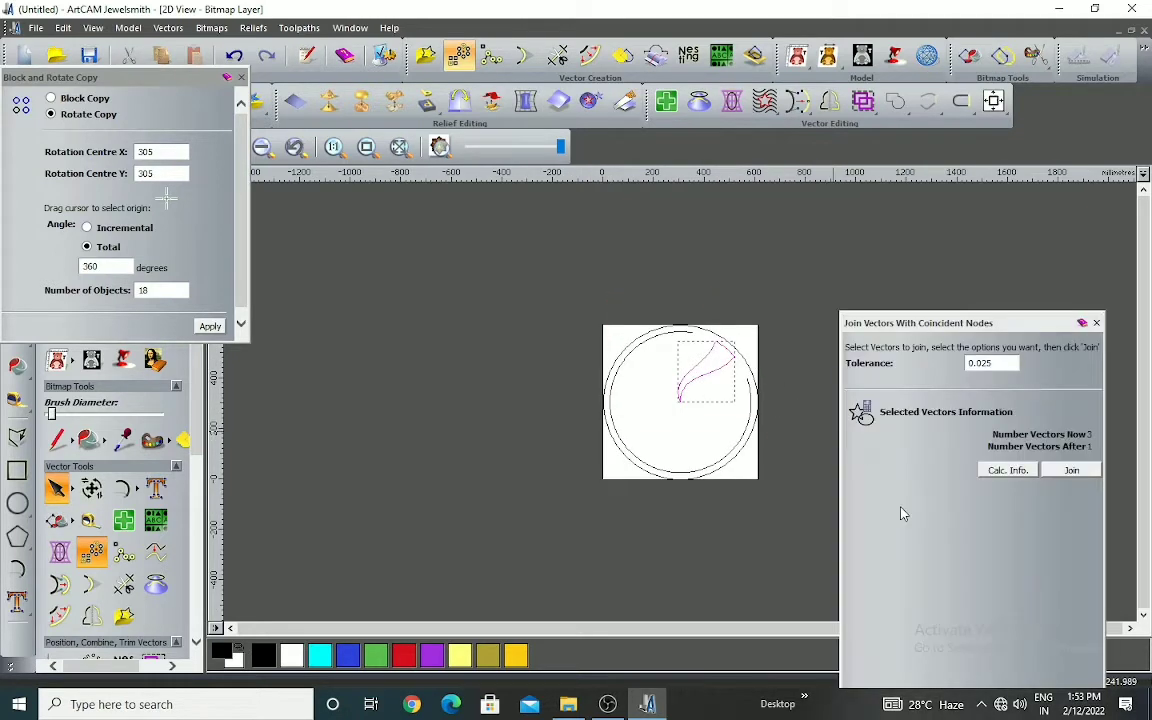
click(1069, 469)
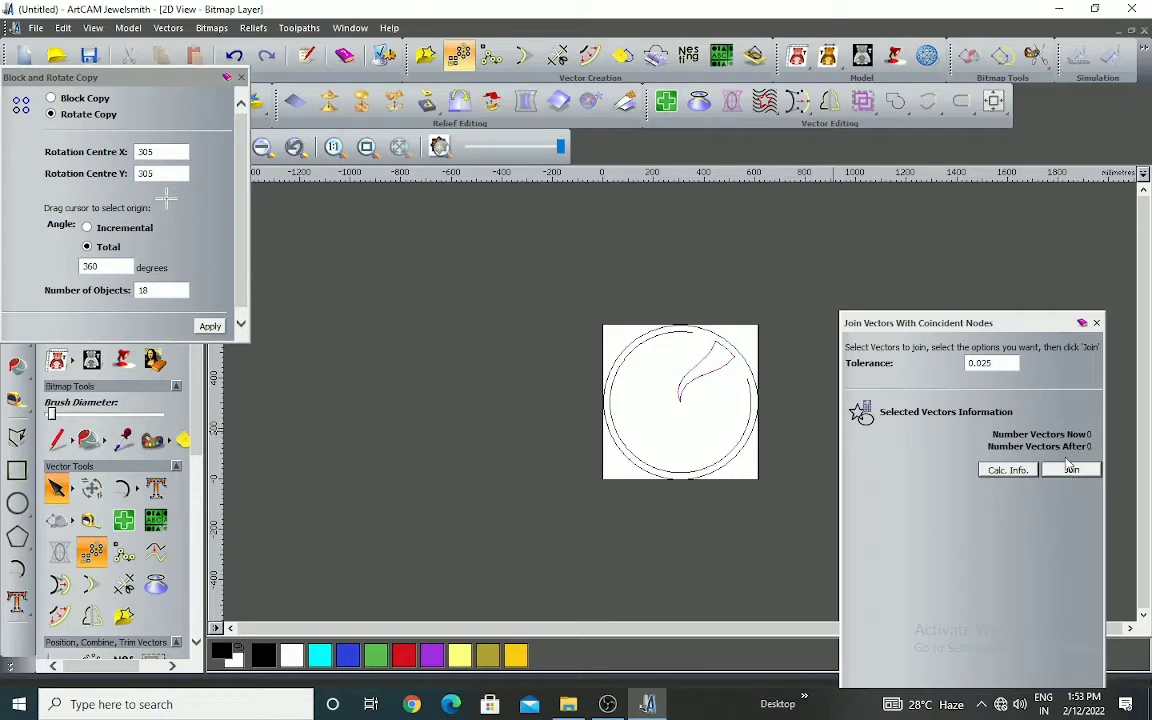
click(1096, 324)
Rotate-copy the joined segment into 18 objects over a total of 360 degrees about the centre at 305, 305
click(698, 375)
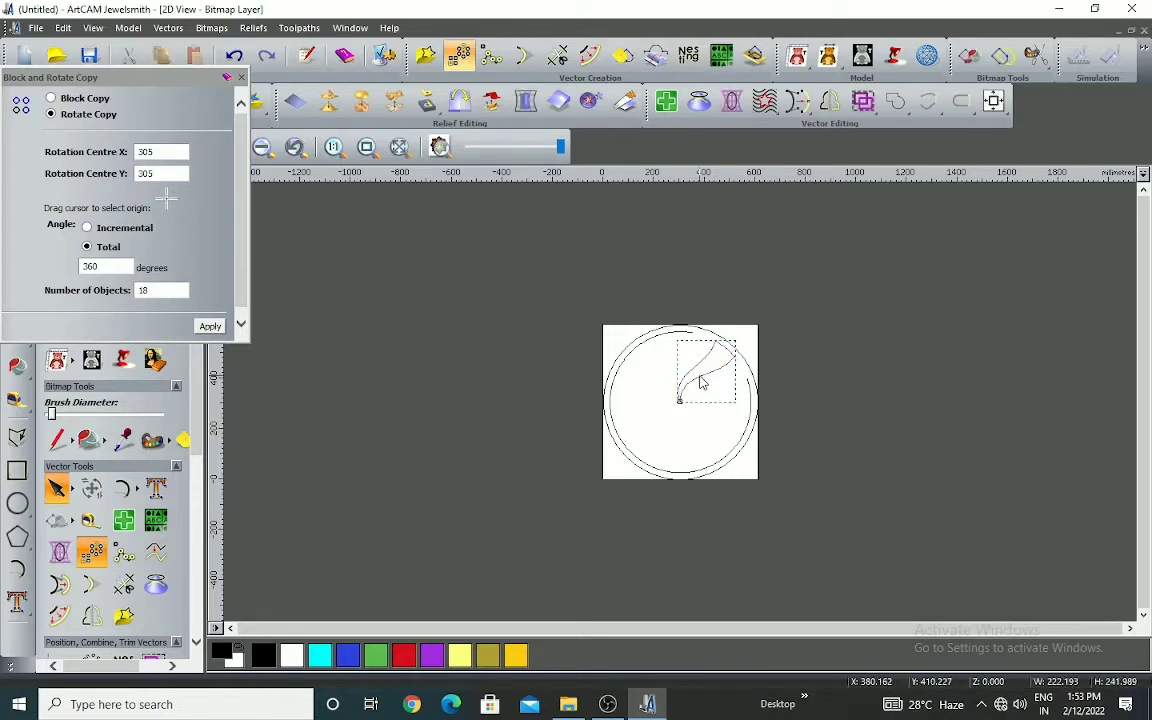
click(668, 361)
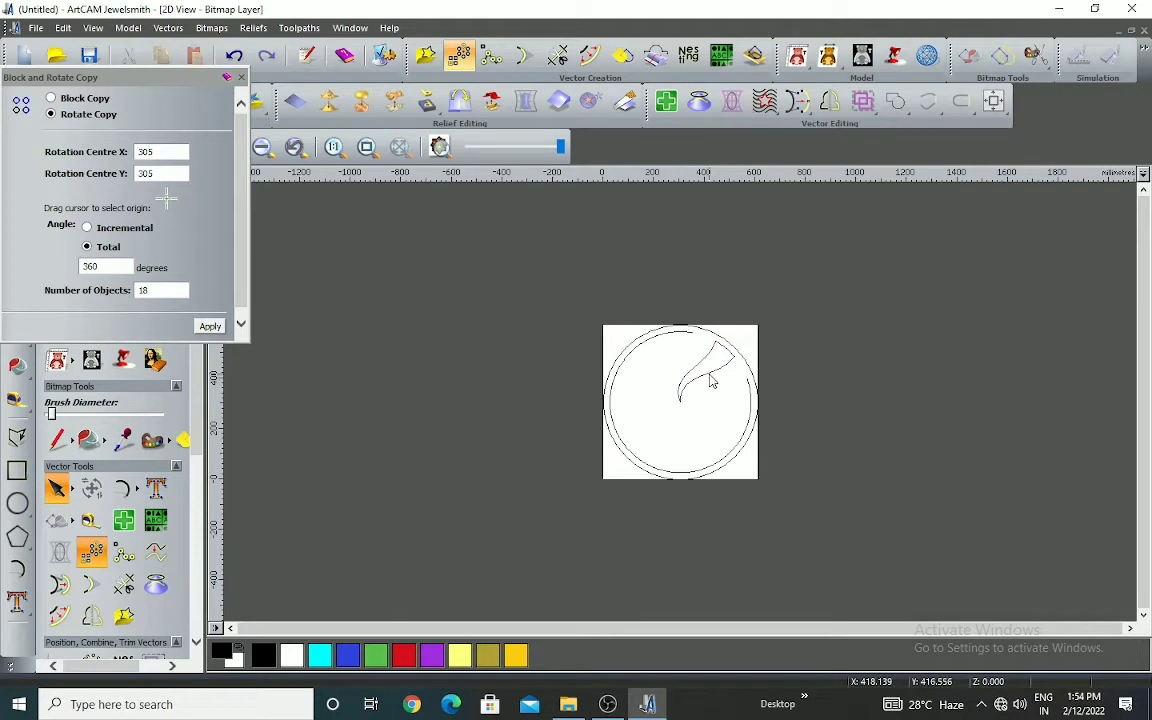
click(711, 378)
scroll(771, 370, up, 2)
scroll(437, 293, down, 1)
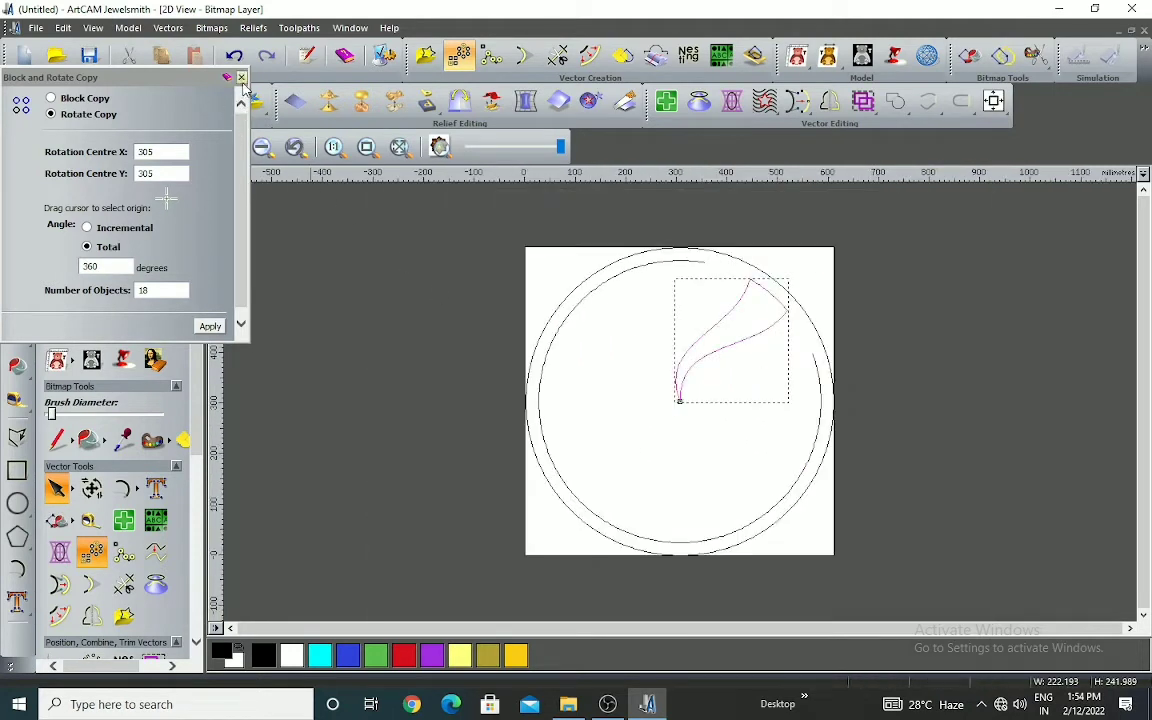
drag(166, 200, 680, 403)
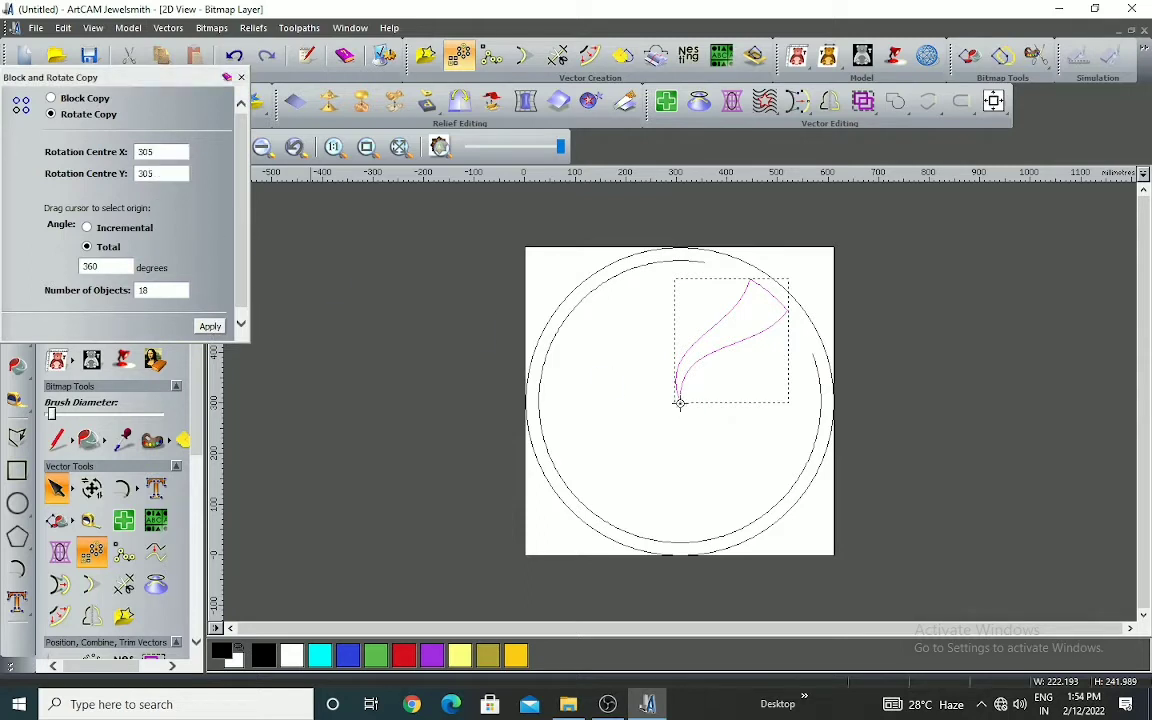
click(210, 327)
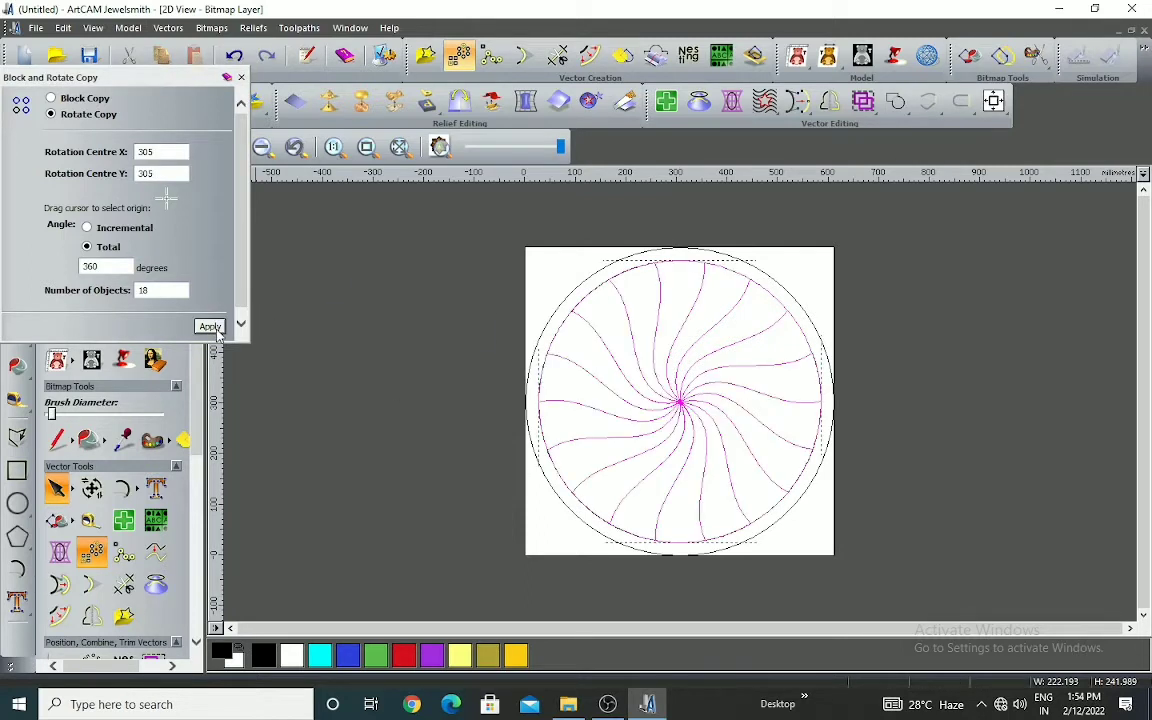
click(241, 78)
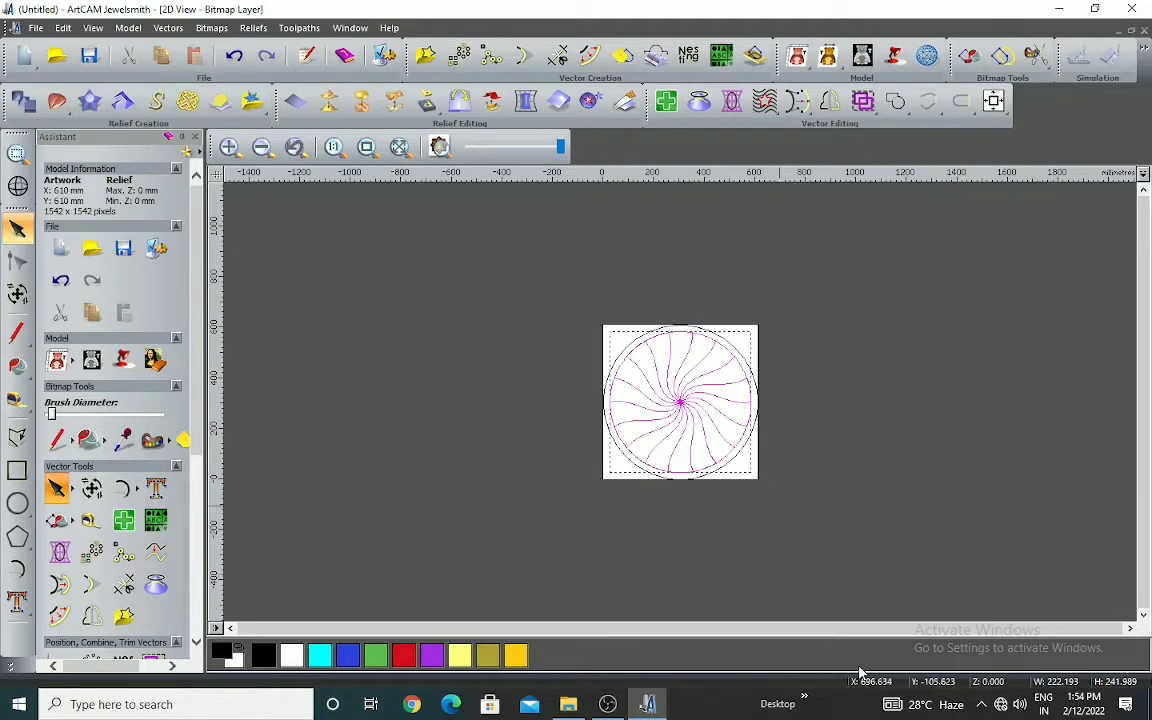
Deselect the copied segments and tile the 2D and 3D views vertically
click(929, 381)
scroll(683, 320, up, 2)
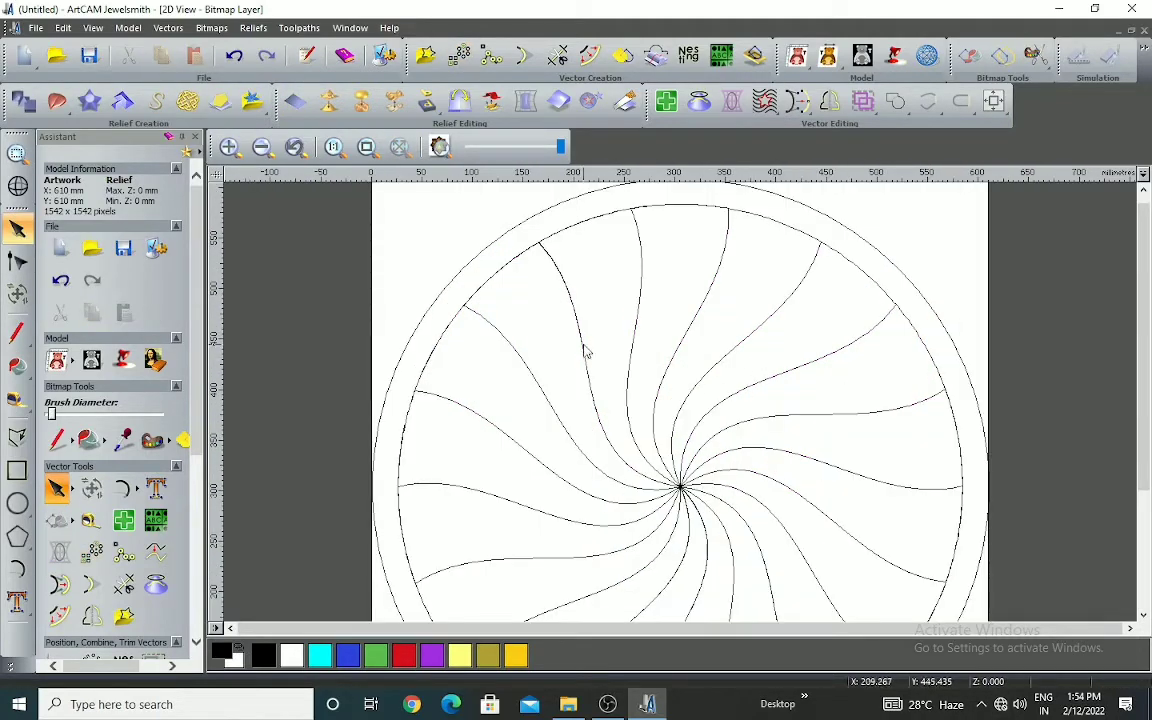
click(347, 28)
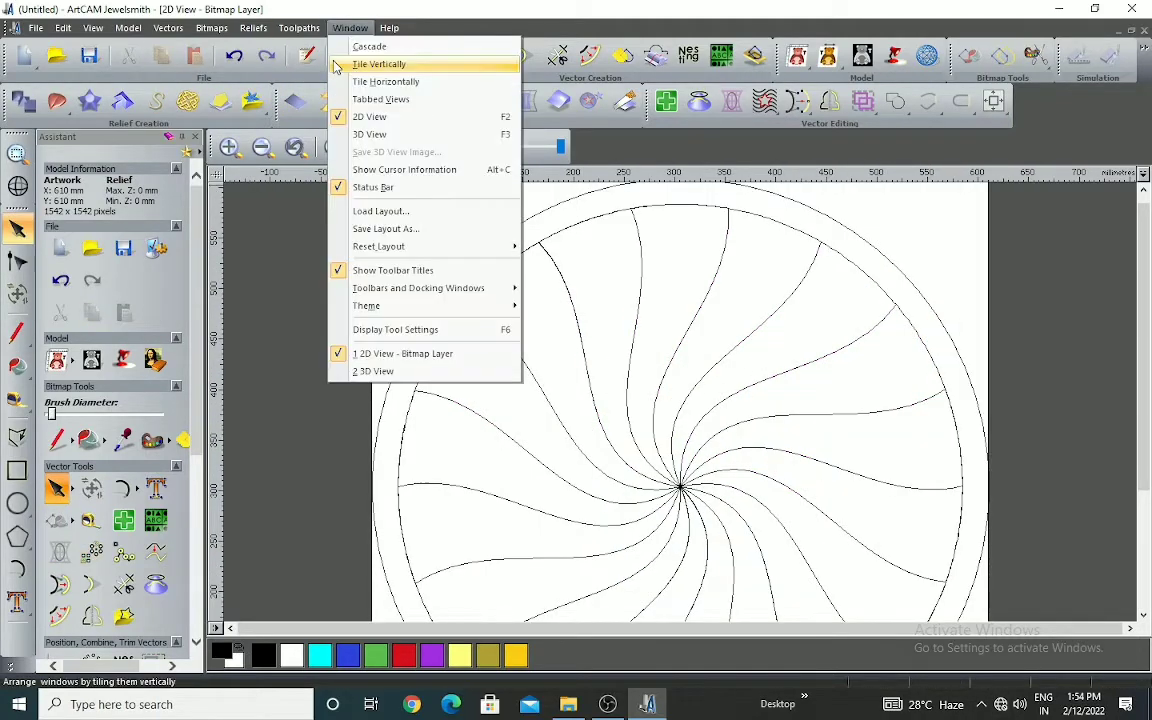
click(345, 64)
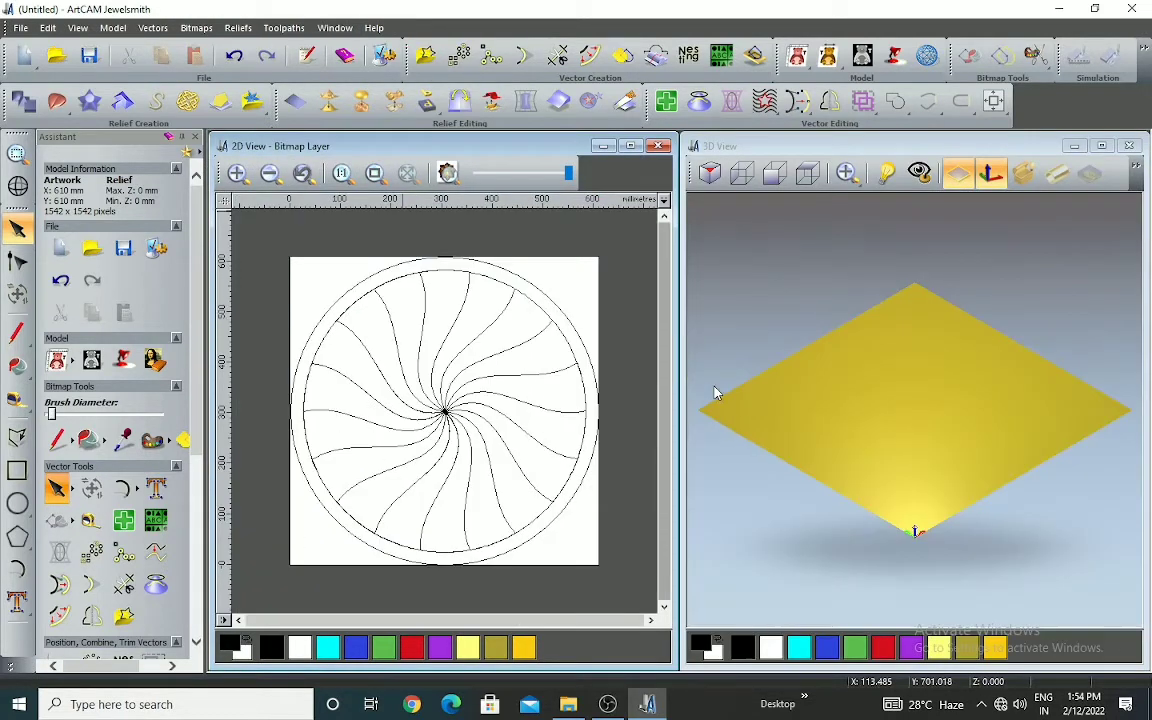
Select all the swirling segments and the inner ring arcs, leaving the outer circle out of the selection
scroll(598, 410, down, 2)
drag(303, 257, 541, 523)
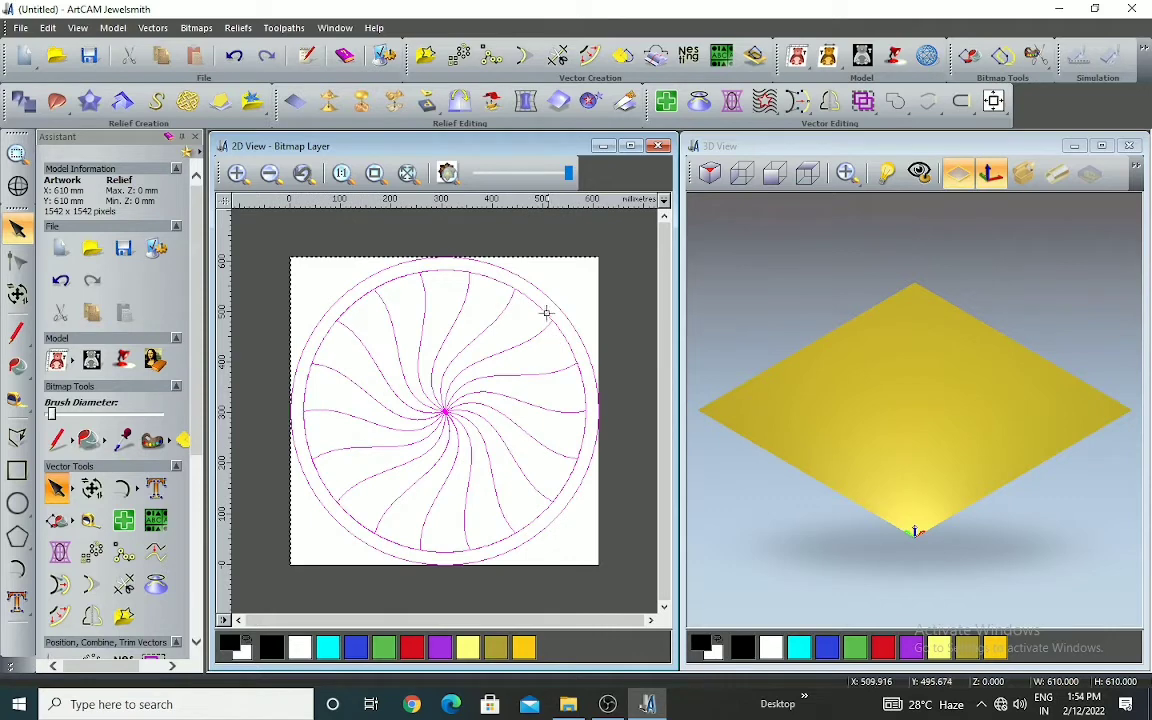
click(588, 312)
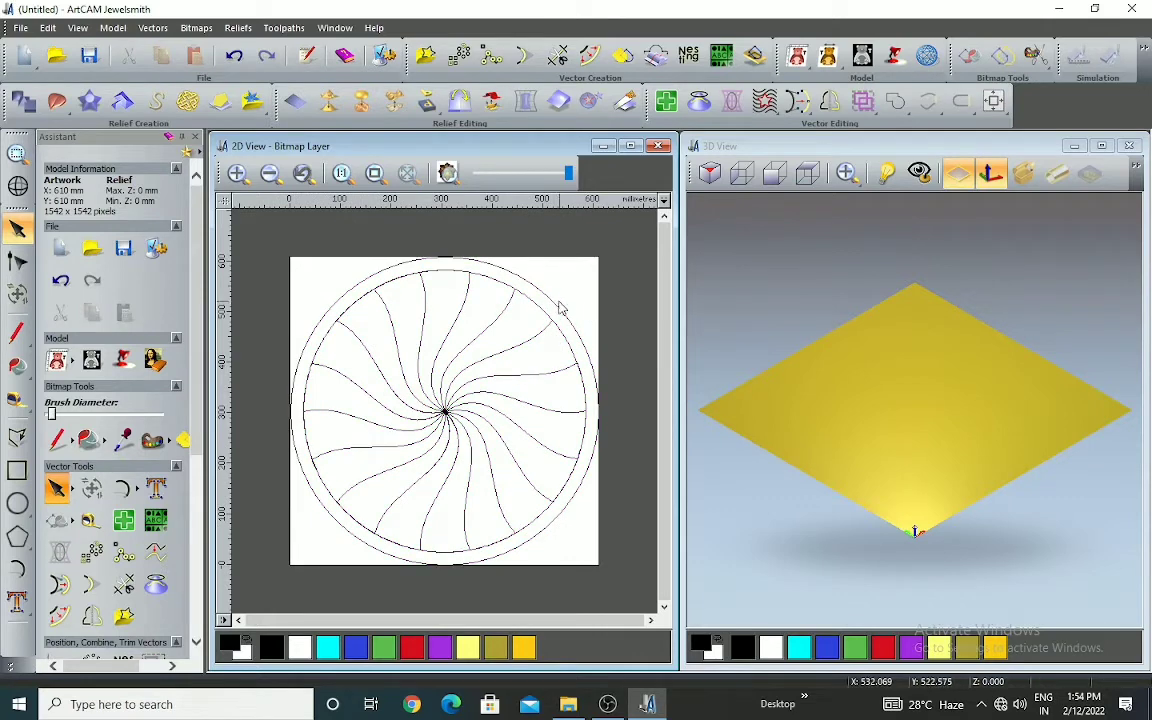
click(498, 286)
click(540, 310)
scroll(498, 318, down, 1)
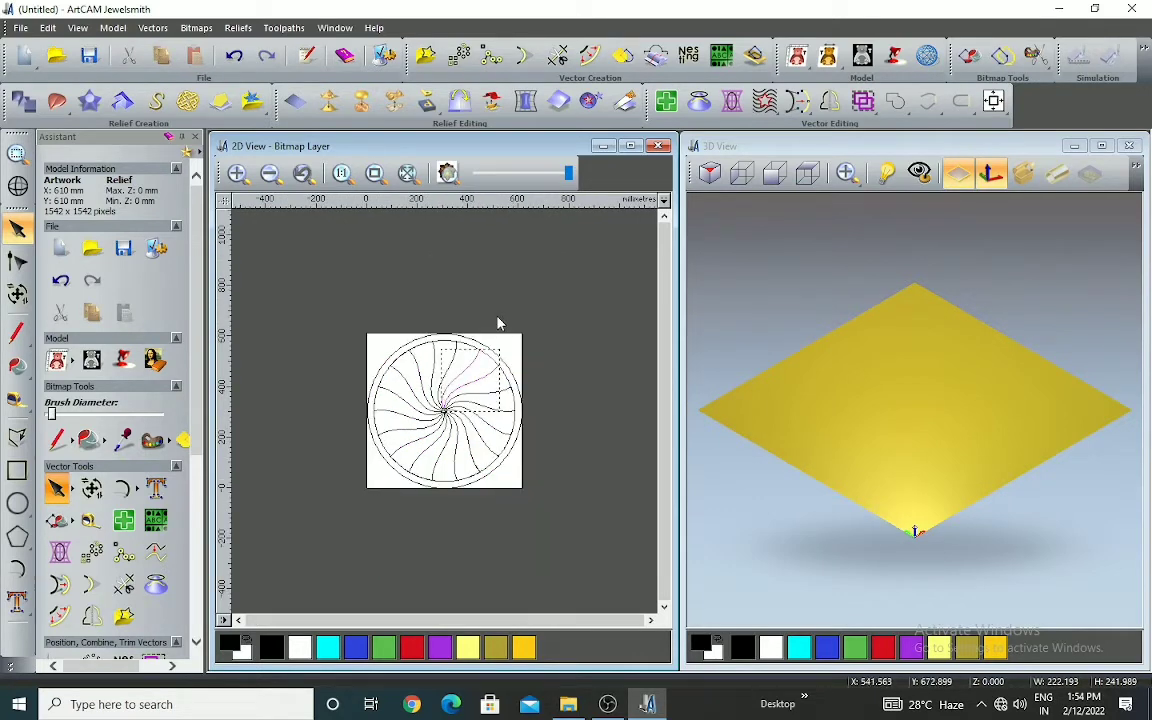
drag(300, 288, 555, 522)
scroll(497, 370, up, 1)
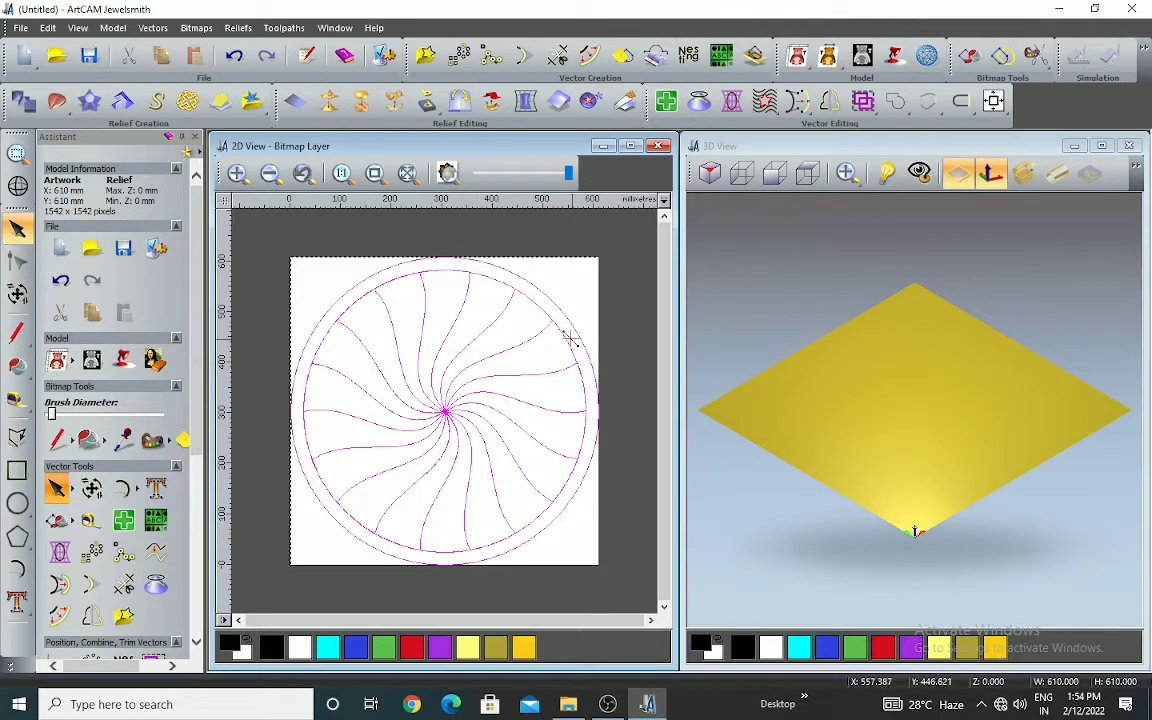
shift+click(553, 300)
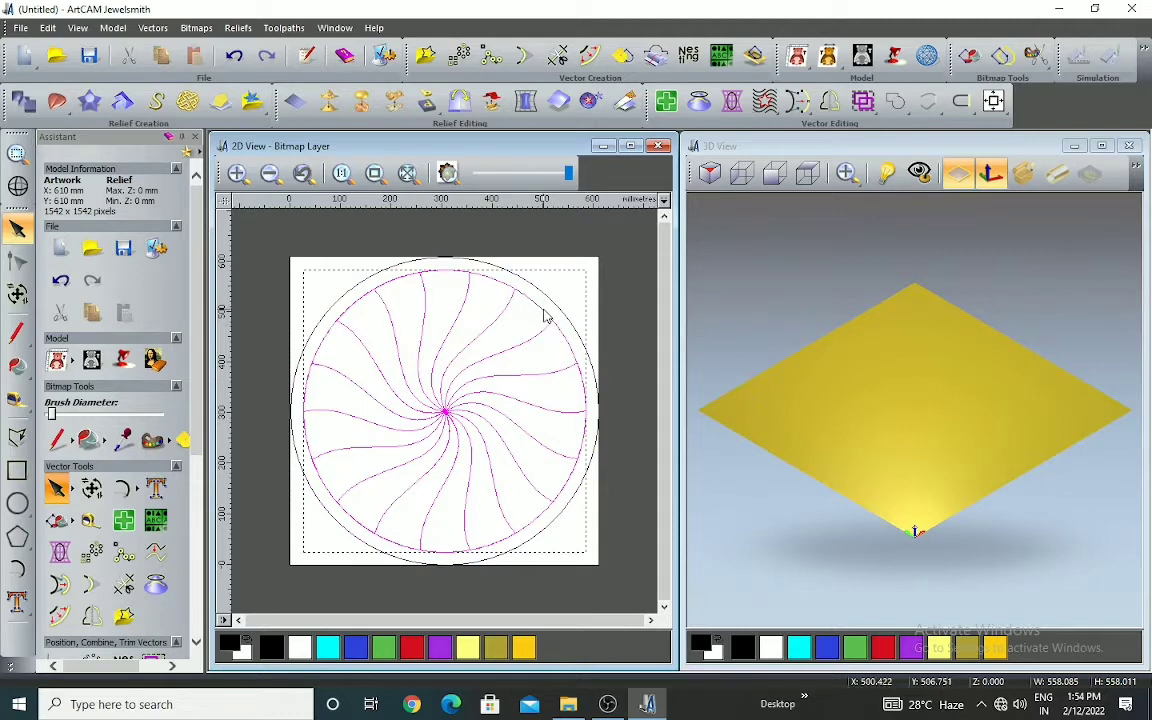
scroll(560, 358, up, 1)
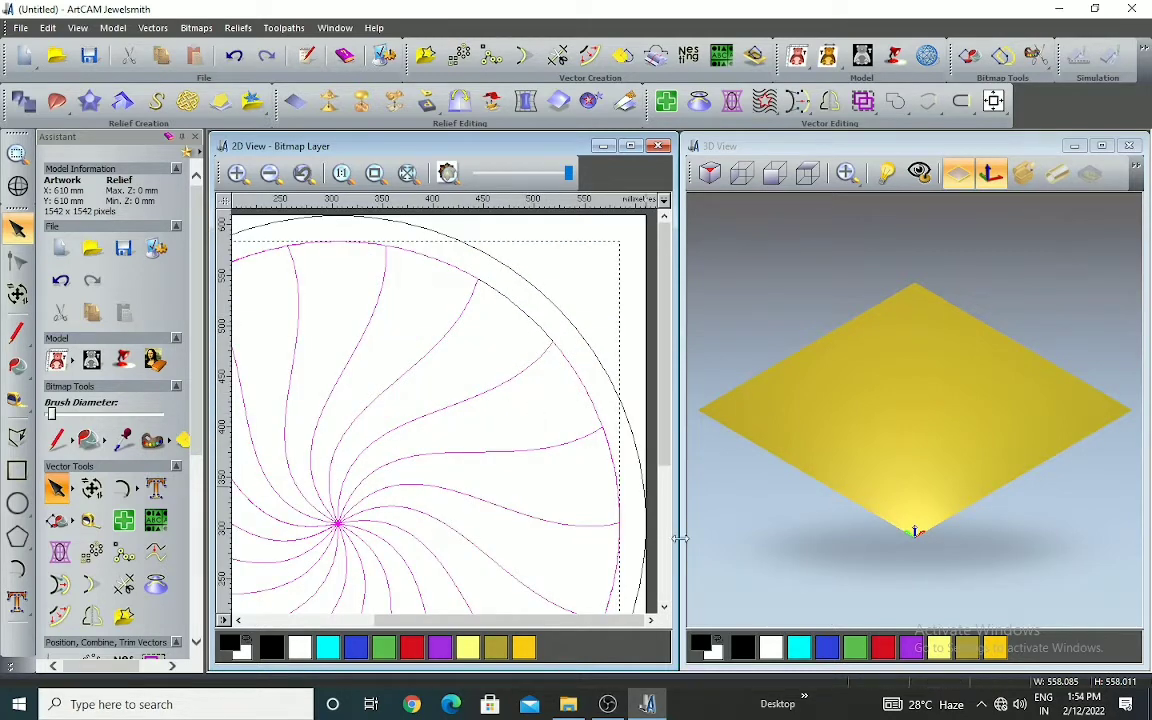
Add a round-profile relief to the selected vectors with a 45-degree angle, limited to a height of 10 with scale 3
click(26, 104)
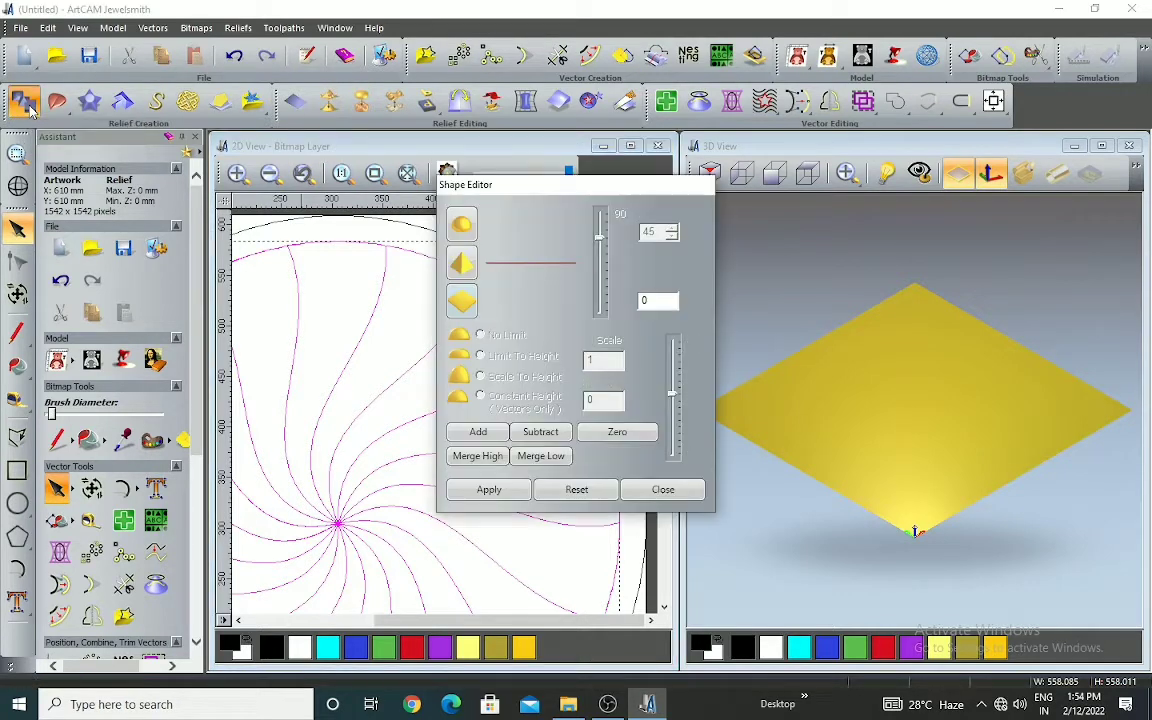
click(462, 226)
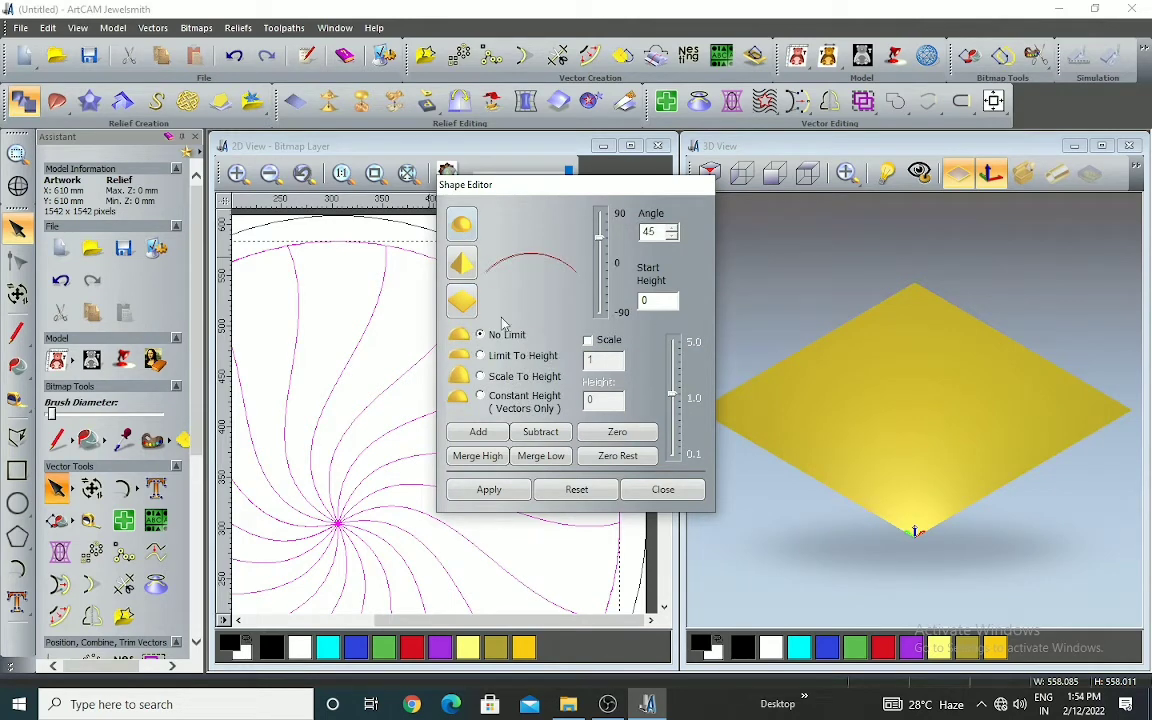
click(480, 356)
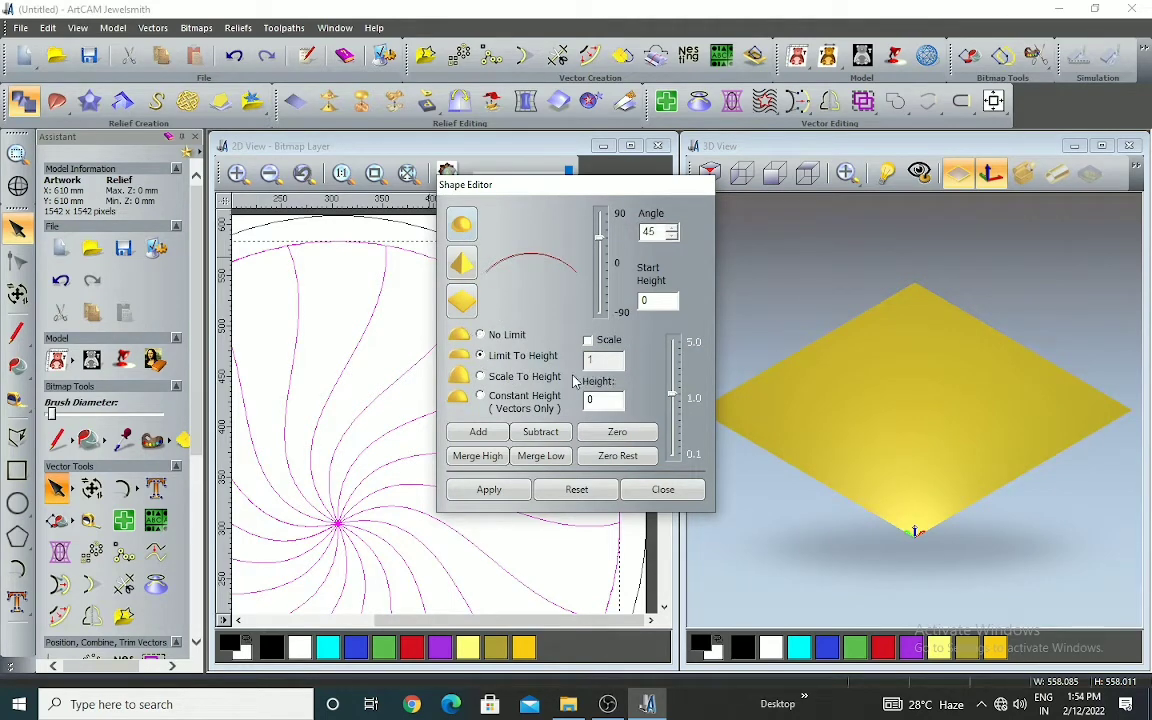
click(588, 340)
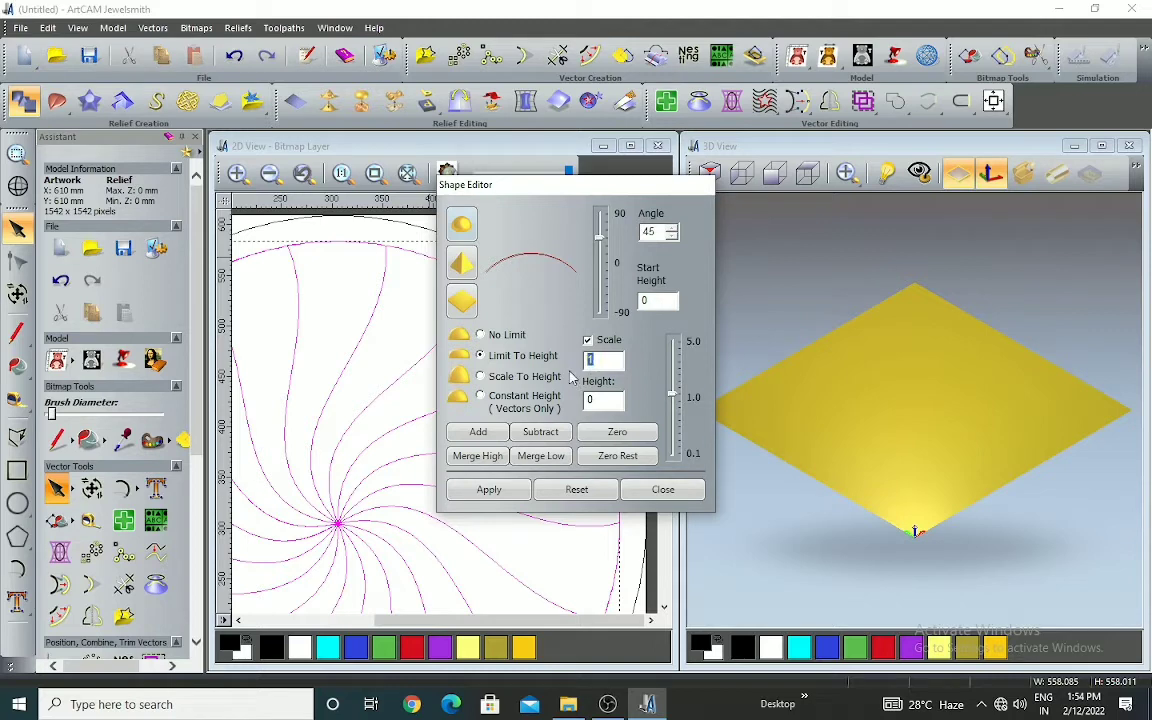
key(Tab)
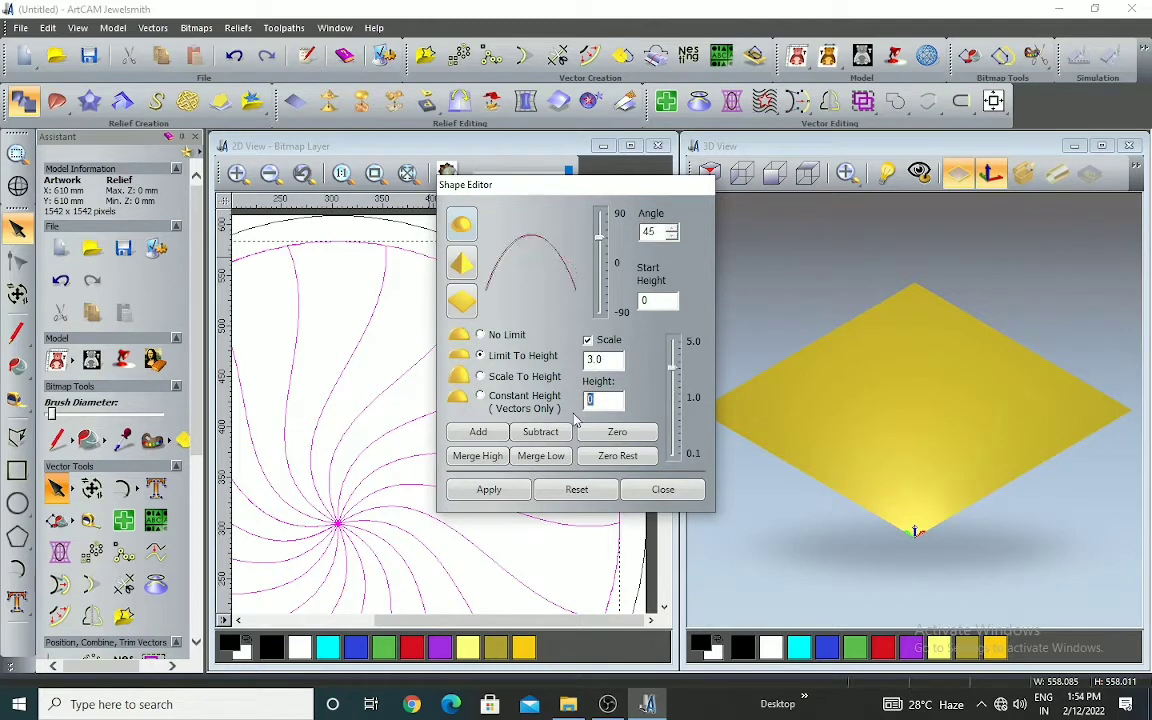
click(481, 432)
click(688, 386)
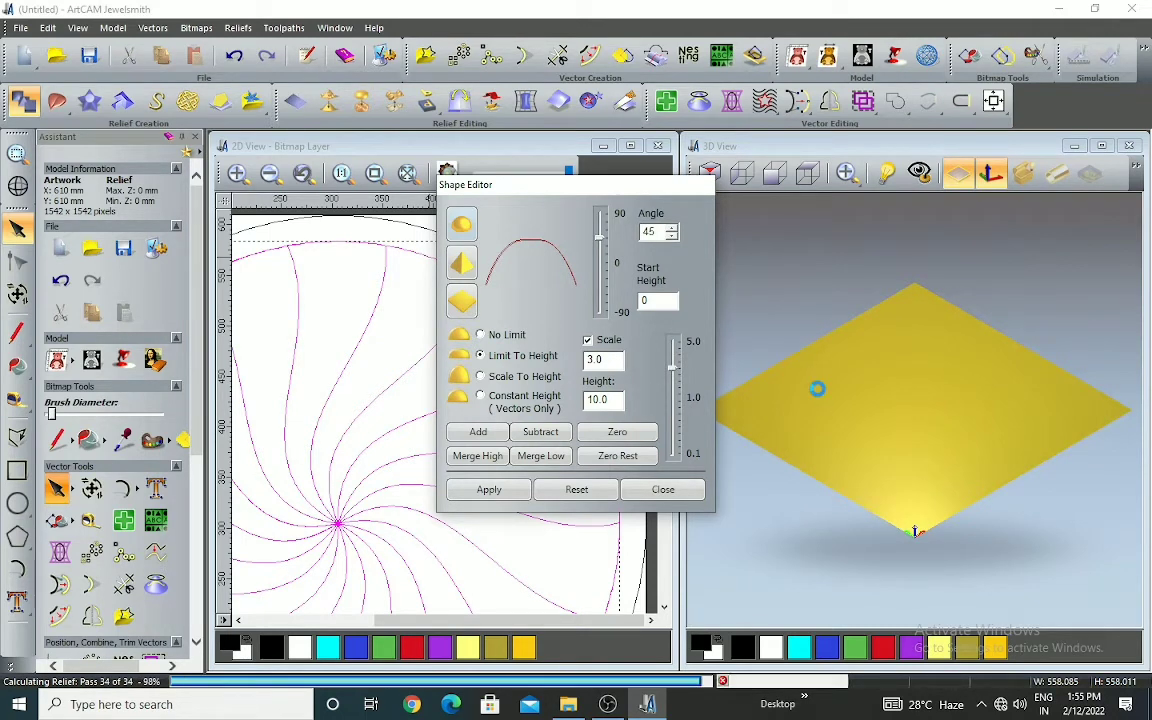
right_drag(928, 419, 783, 408)
scroll(783, 408, up, 3)
scroll(900, 396, down, 4)
scroll(898, 404, up, 4)
drag(898, 404, 957, 441)
scroll(928, 403, down, 3)
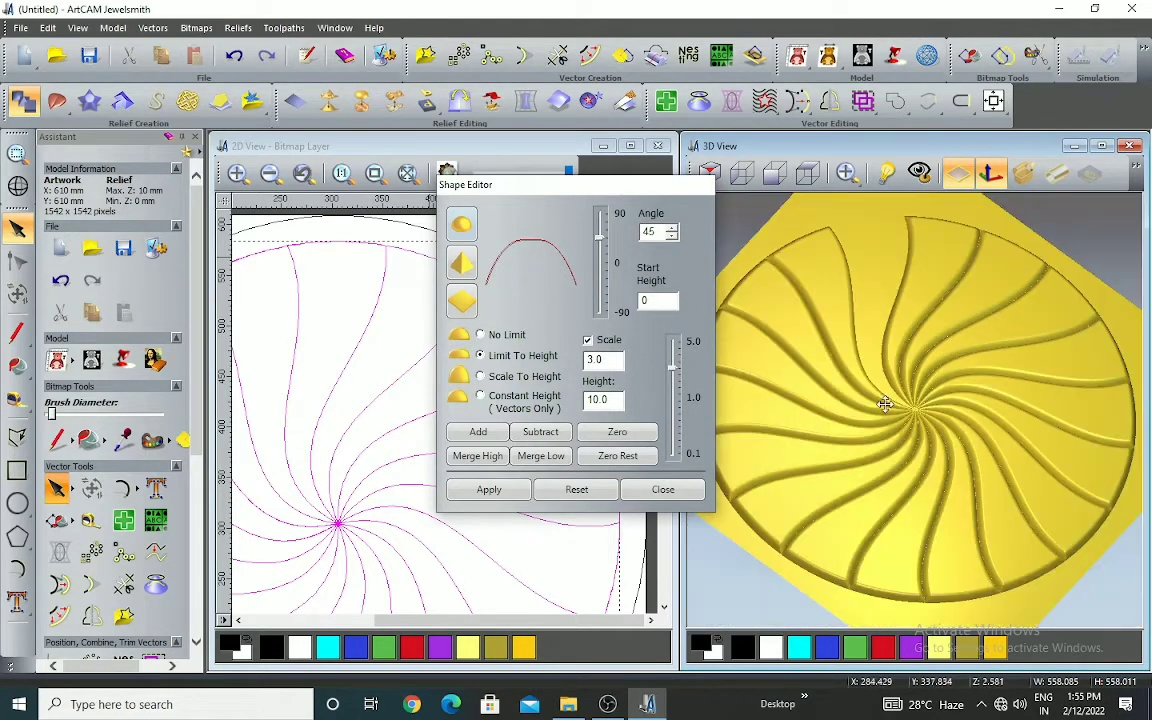
click(664, 490)
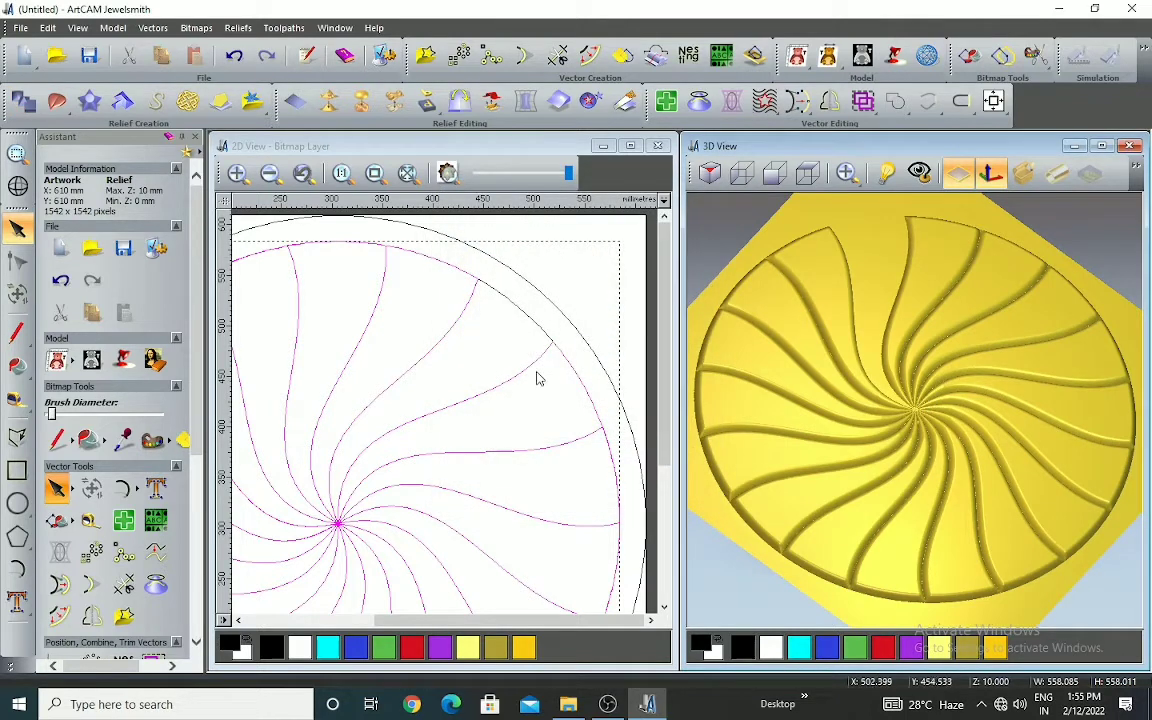
Add the round-profile relief to the upper-right segment alone, at 45 degrees, limited to a height of 10 with scale 3
click(533, 333)
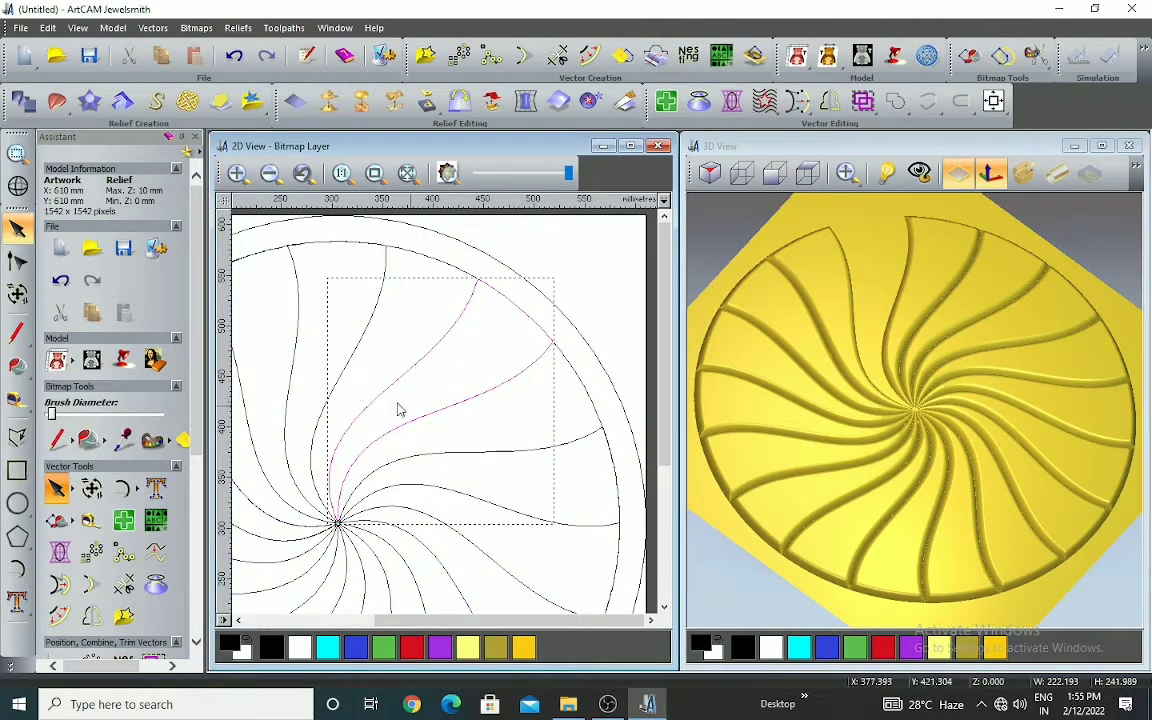
click(23, 103)
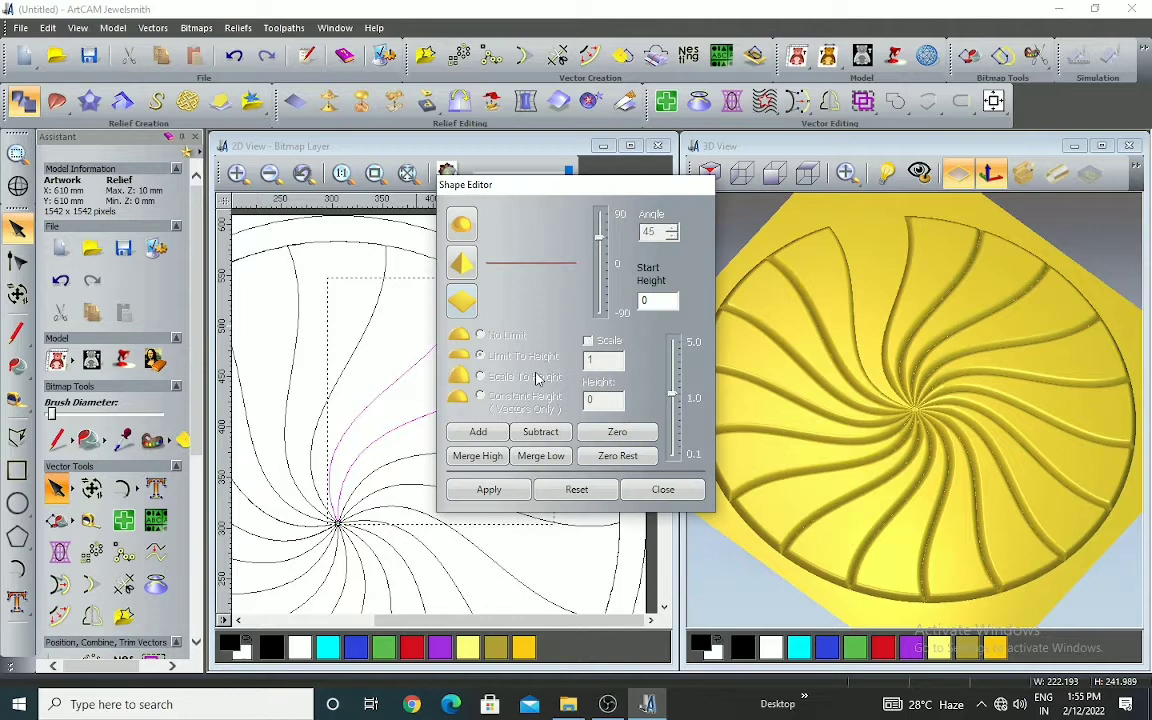
click(462, 226)
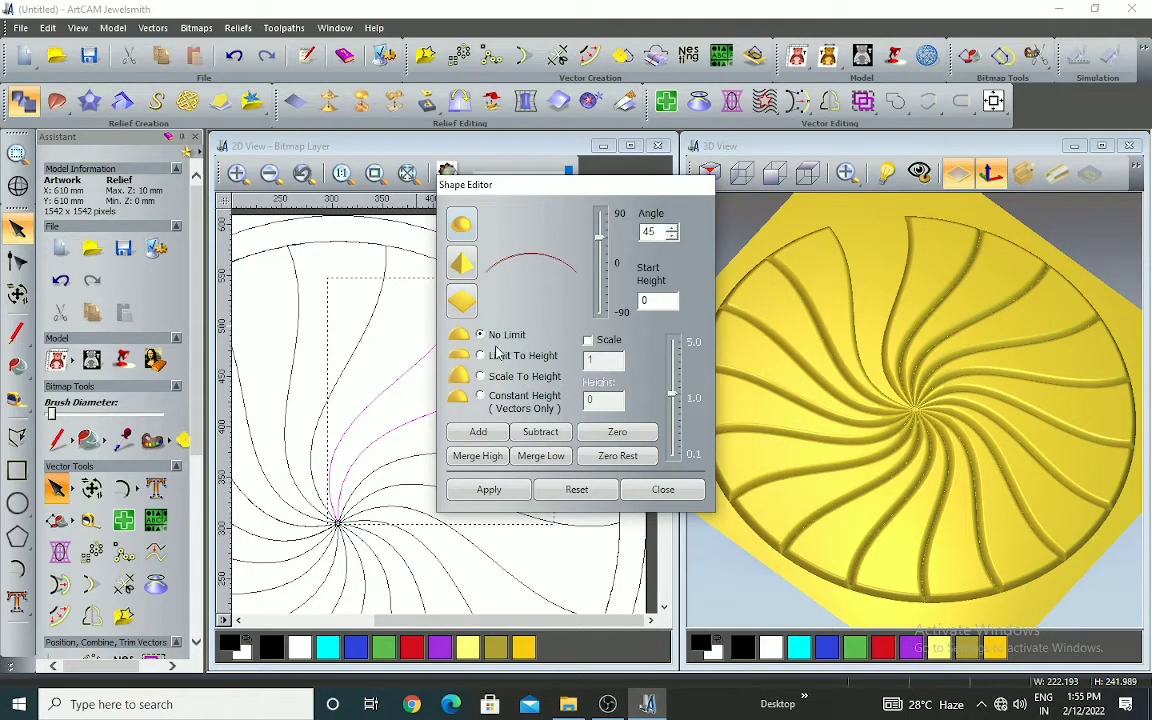
click(482, 356)
click(588, 340)
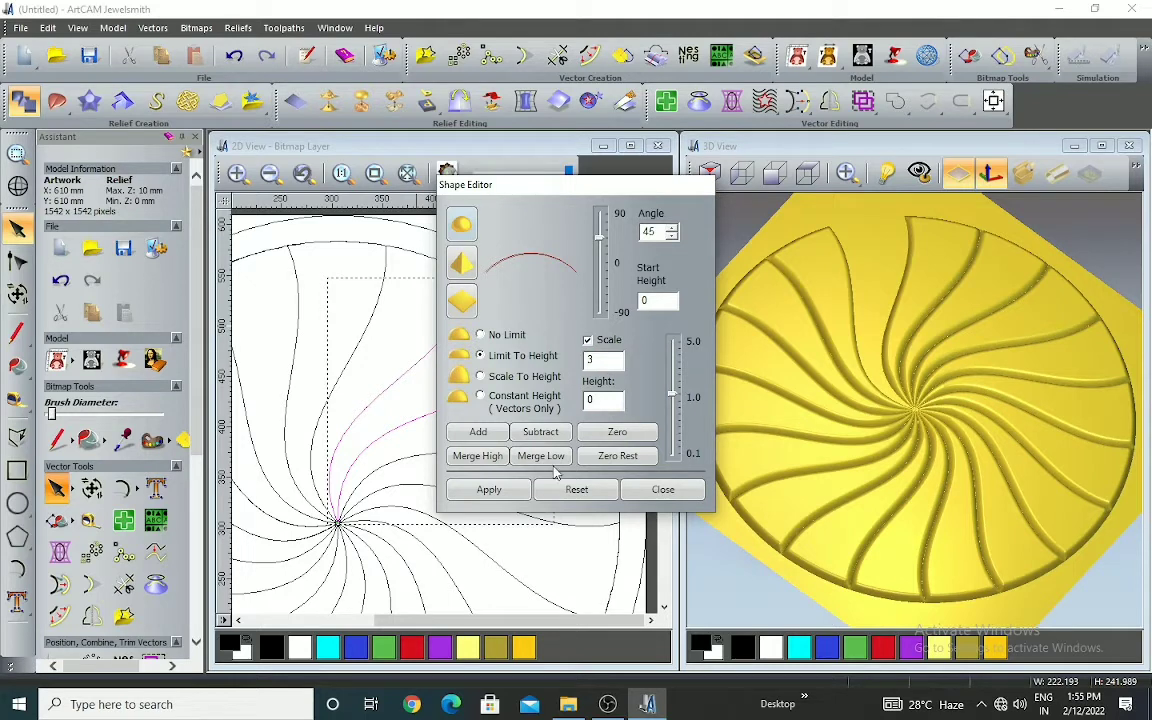
key(Tab)
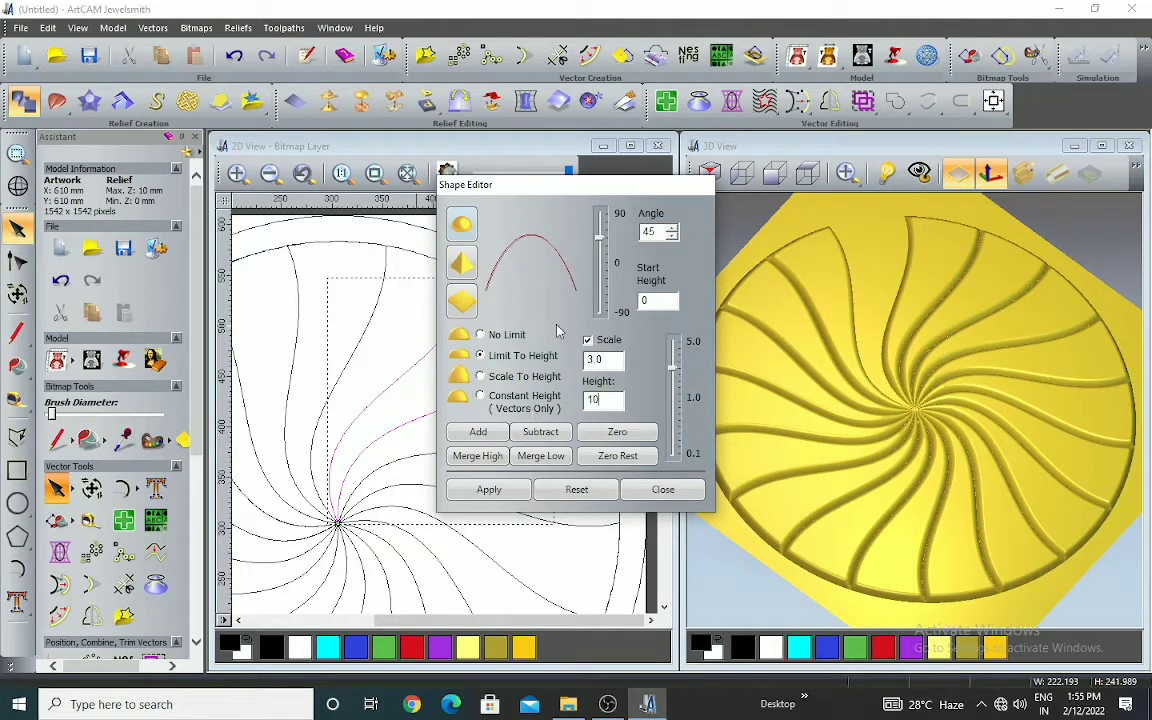
key(Tab)
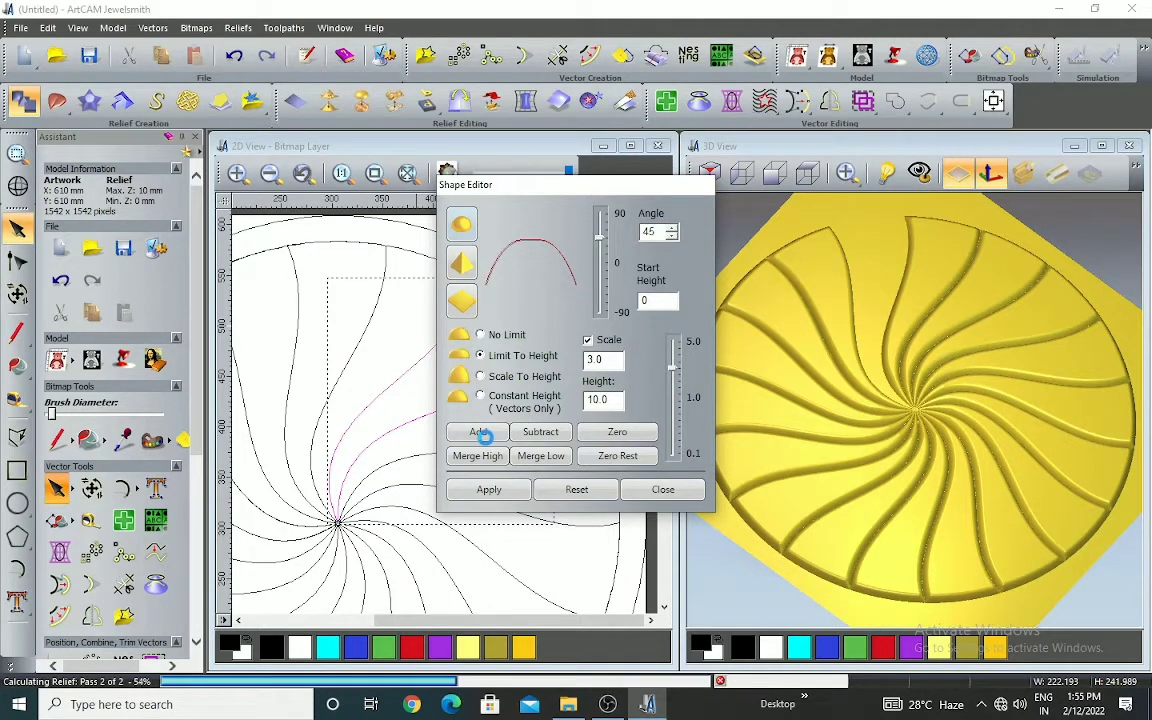
click(484, 436)
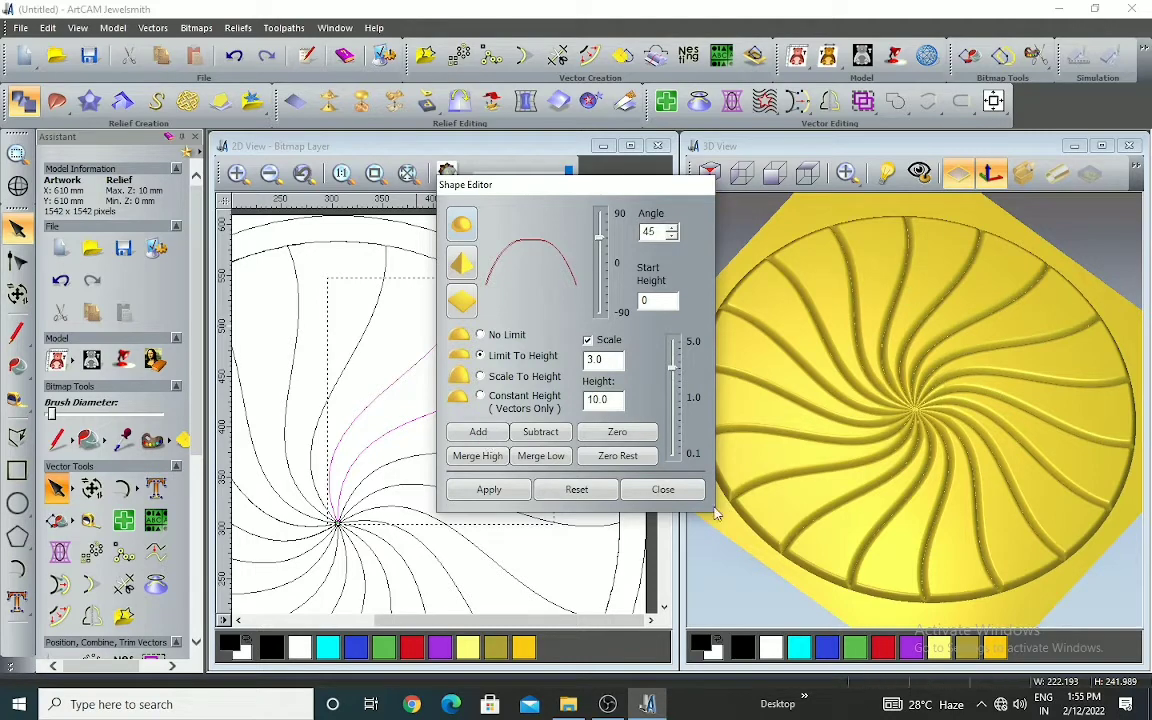
click(668, 489)
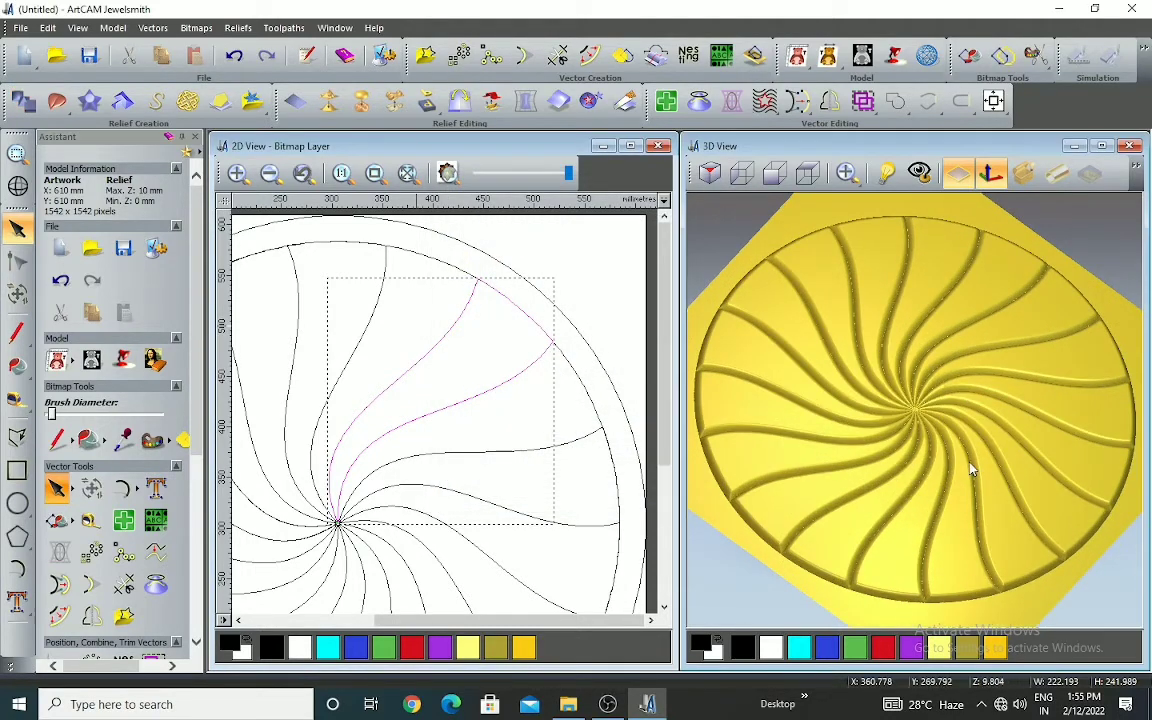
Examine the swirl relief in the 3D view from several angles, checking the segment edges, the centre and the outer boundary
mouse_move(922, 475)
mouse_down()
mouse_move(908, 337)
mouse_move(930, 308)
mouse_move(959, 357)
mouse_move(931, 391)
mouse_move(922, 440)
mouse_move(941, 470)
mouse_move(925, 388)
mouse_move(890, 327)
mouse_move(893, 412)
mouse_up()
scroll(917, 340, up, 3)
scroll(938, 410, down, 4)
scroll(930, 420, up, 3)
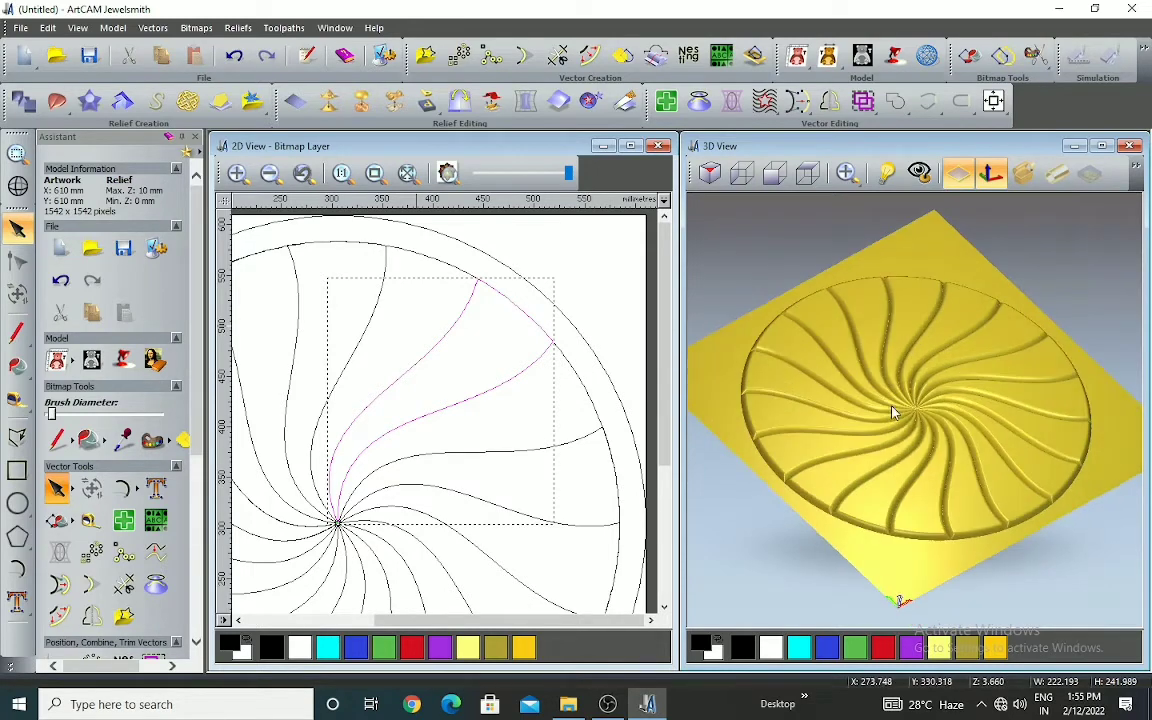
scroll(784, 391, up, 3)
scroll(823, 404, down, 5)
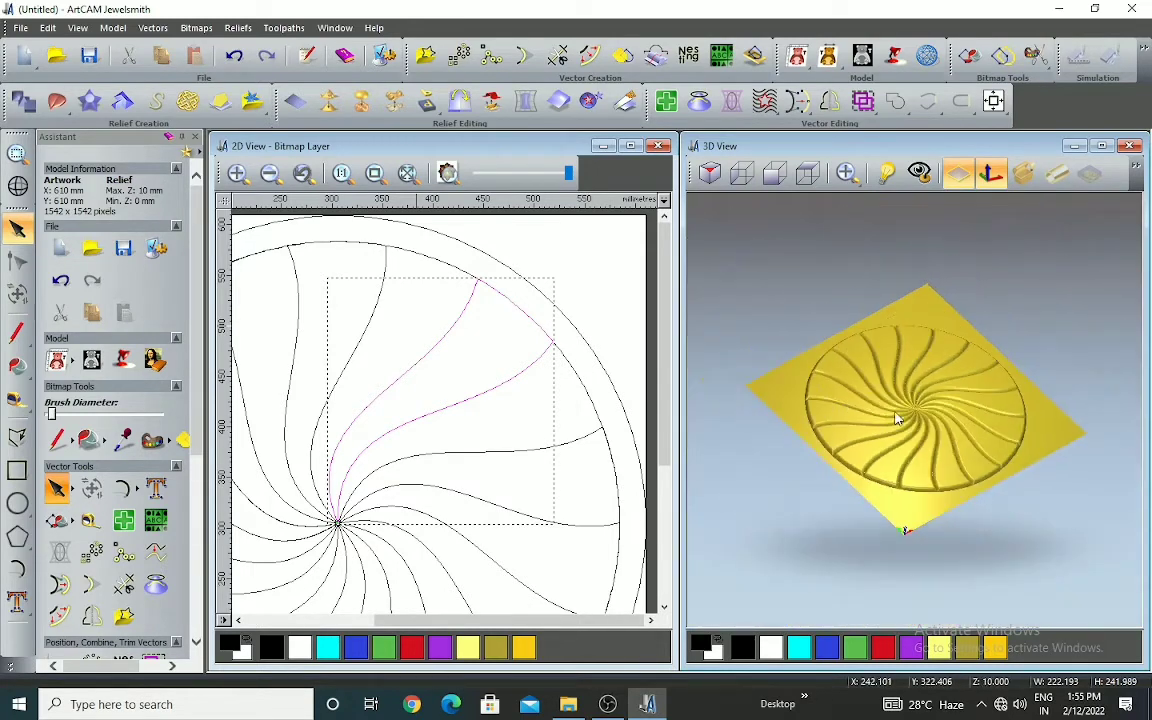
scroll(943, 423, up, 2)
scroll(943, 423, up, 2)
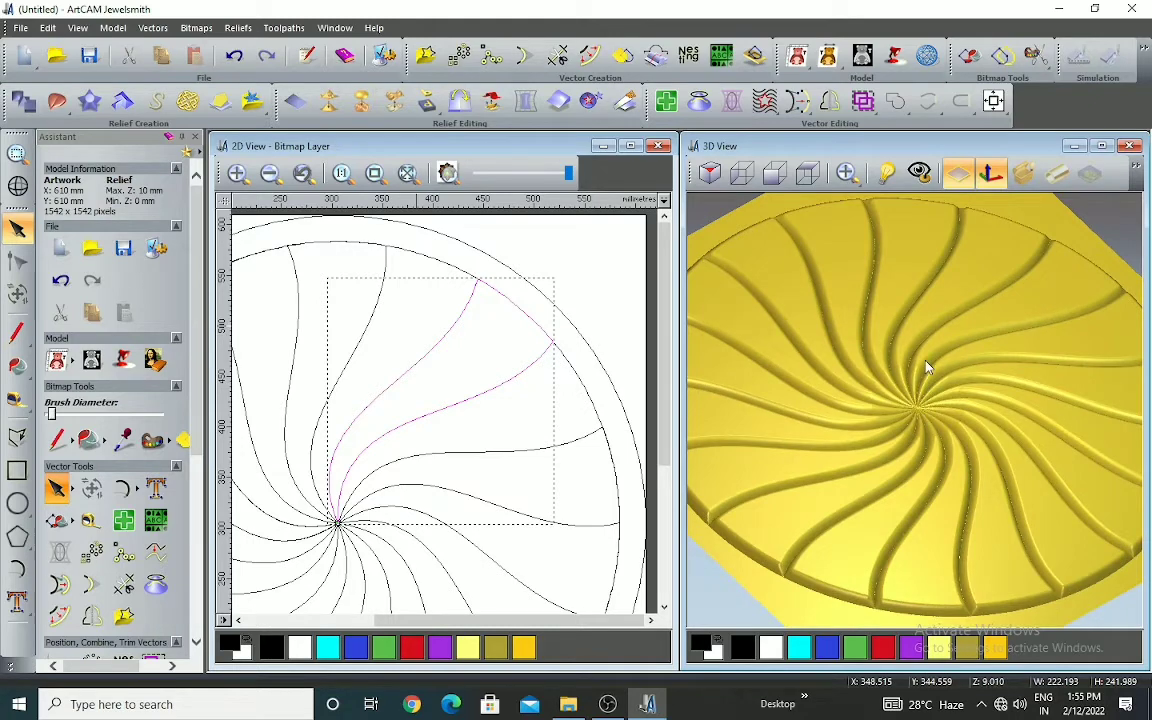
scroll(924, 380, up, 2)
scroll(884, 395, down, 3)
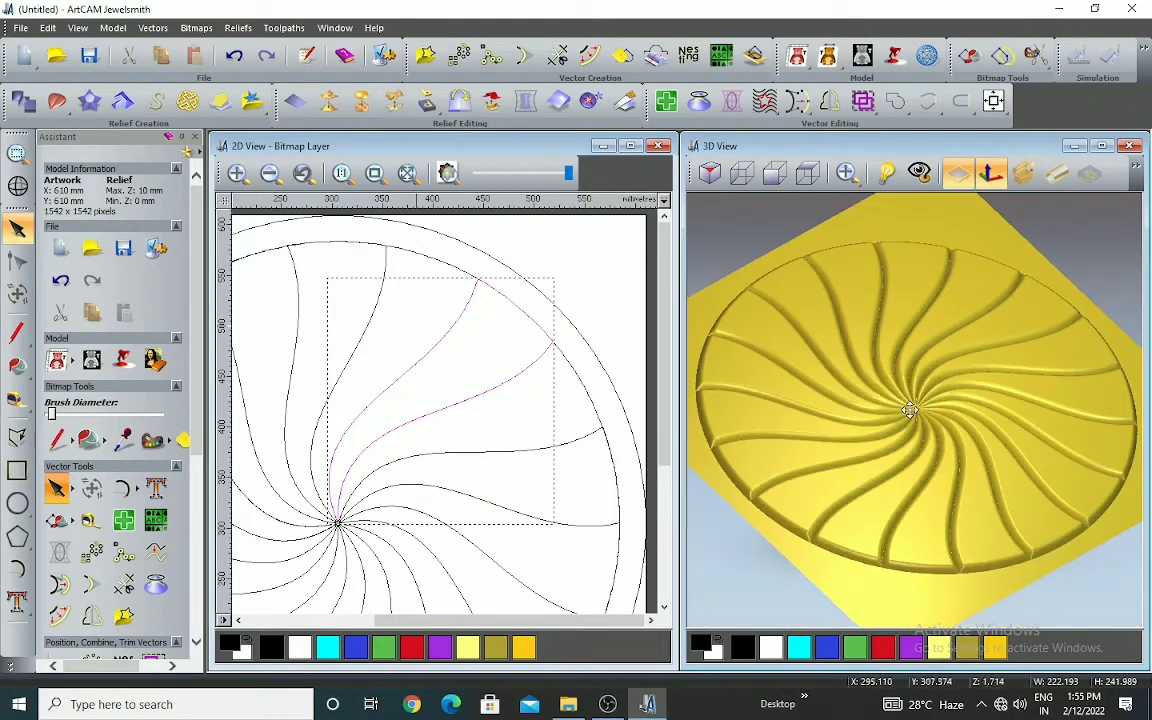
scroll(884, 390, up, 2)
scroll(895, 386, down, 2)
scroll(900, 442, up, 2)
drag(887, 424, 627, 414)
scroll(928, 477, down, 2)
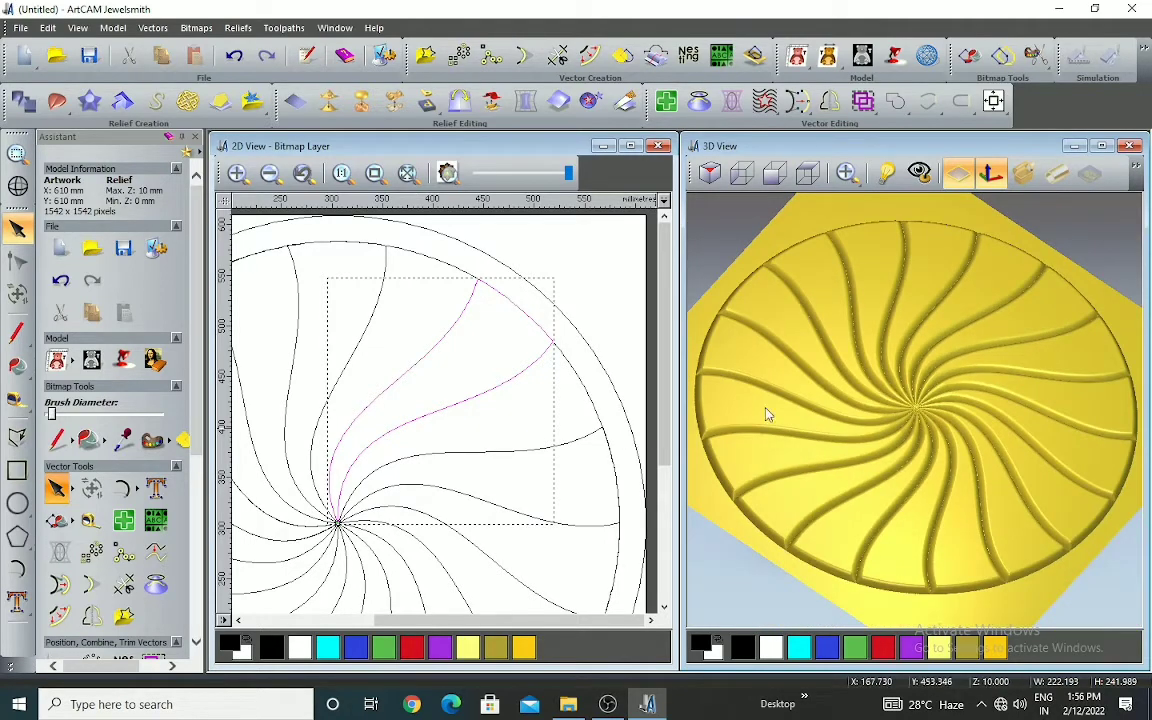
scroll(894, 422, down, 2)
scroll(890, 342, up, 2)
Clear the vector selection and undo both relief additions and the rotated copies of the segment
click(512, 244)
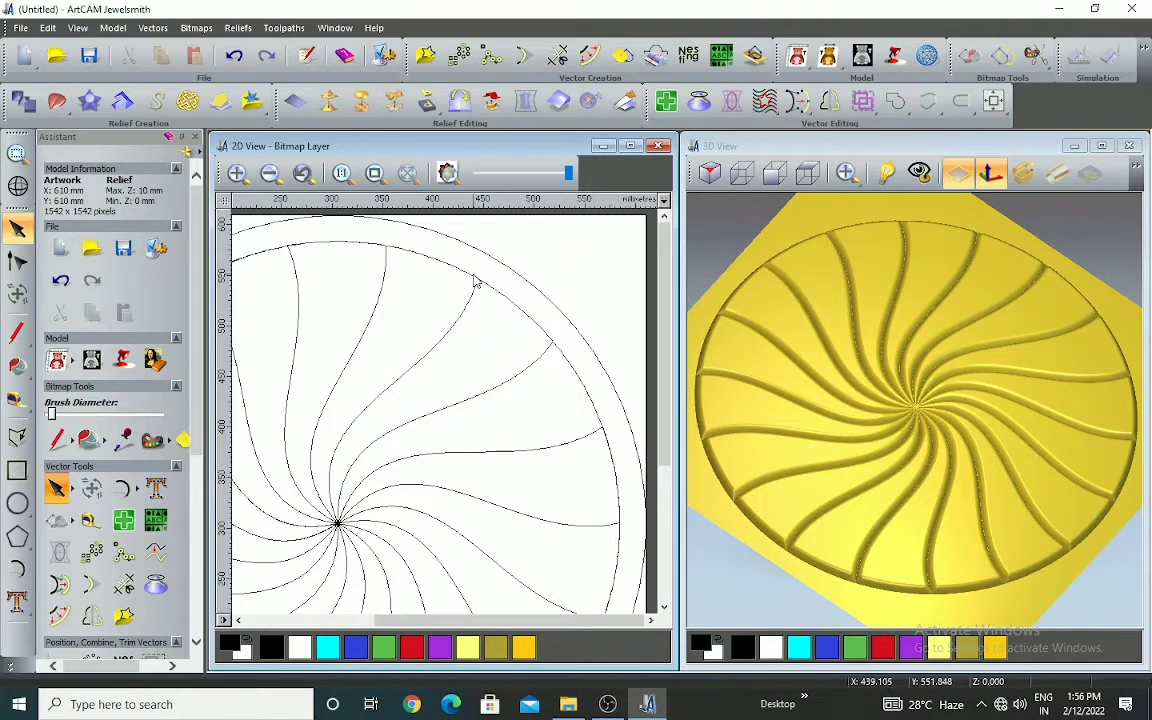
click(524, 276)
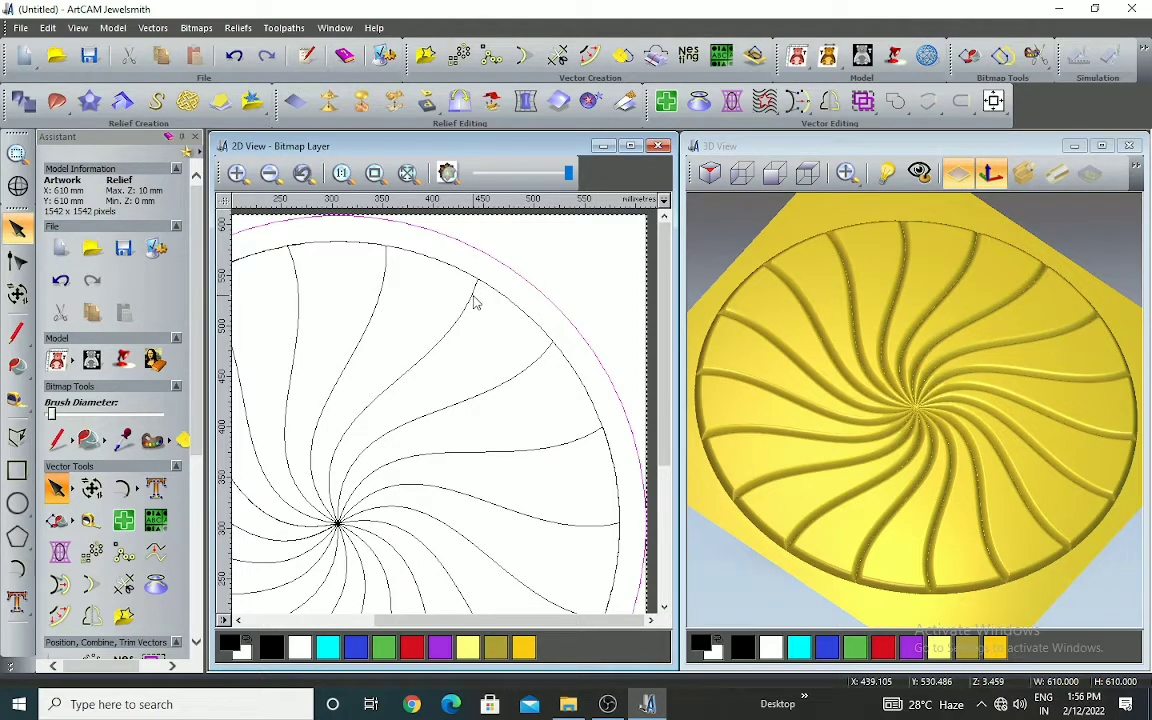
scroll(513, 306, down, 2)
click(553, 265)
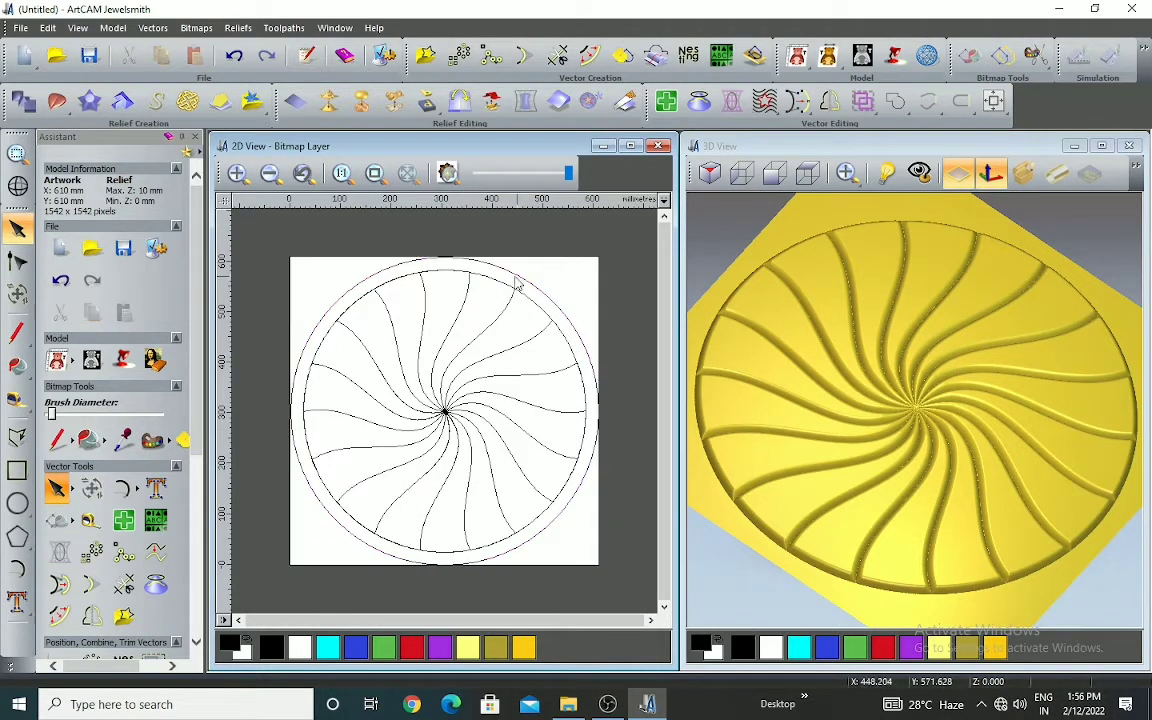
click(240, 58)
click(246, 62)
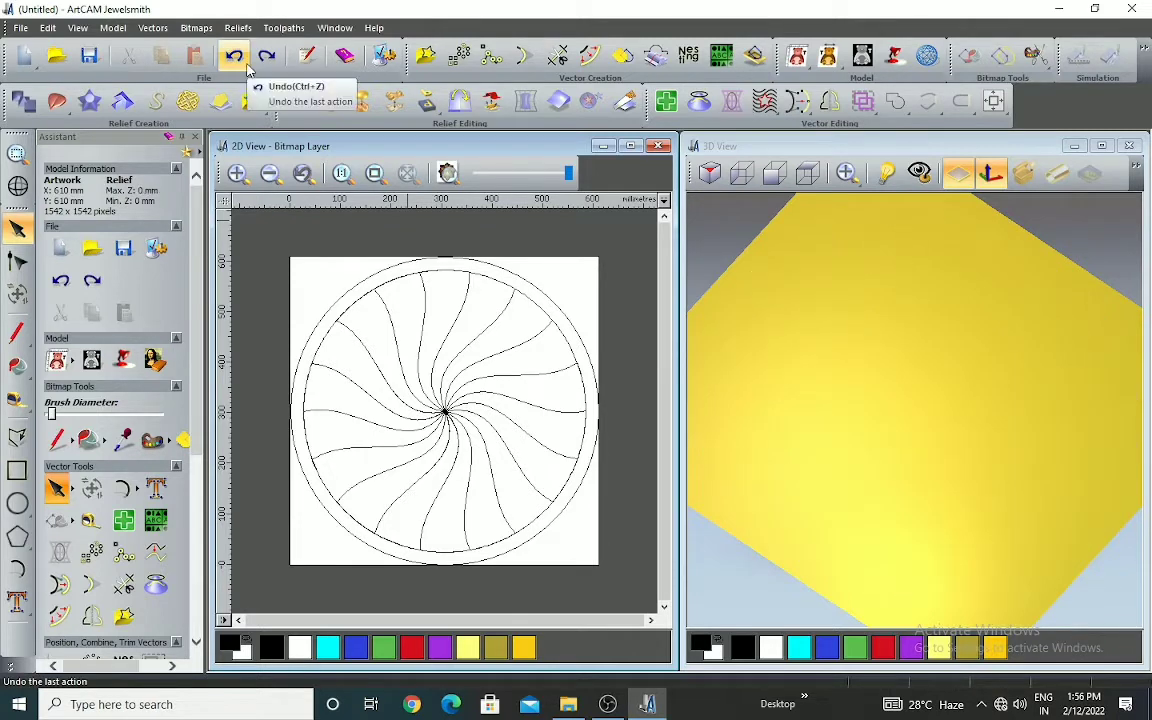
click(240, 58)
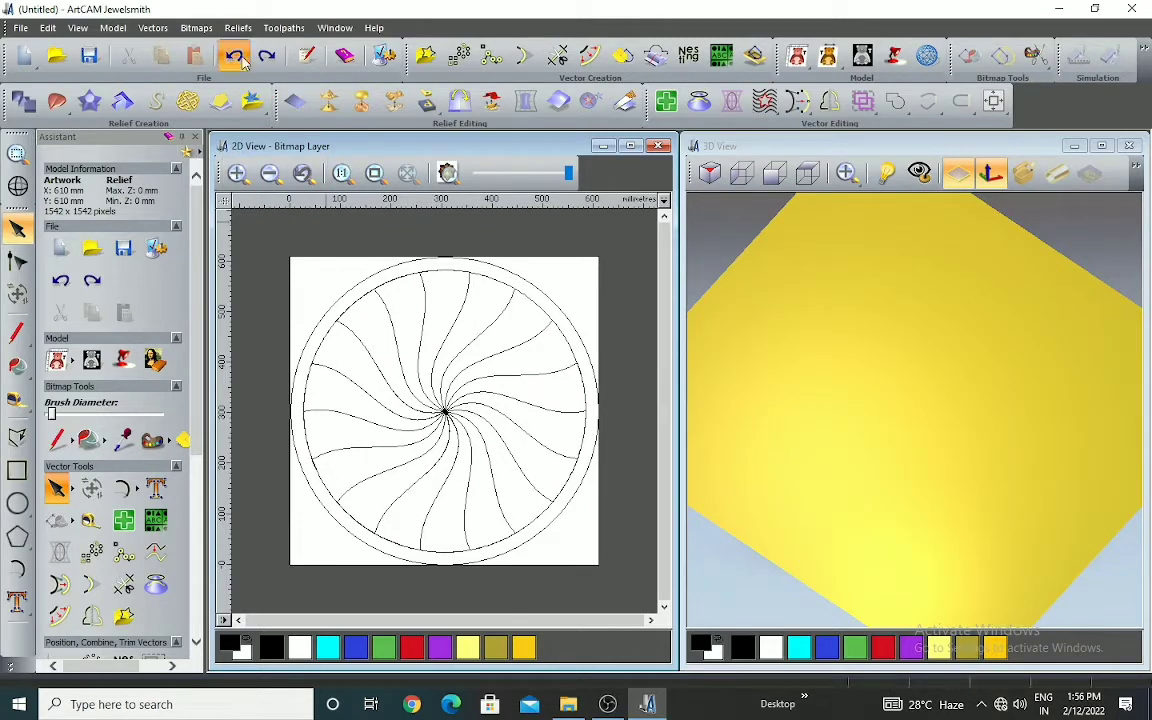
Delete the leftover inner ring arc, keeping the single segment and the outer circle
click(433, 278)
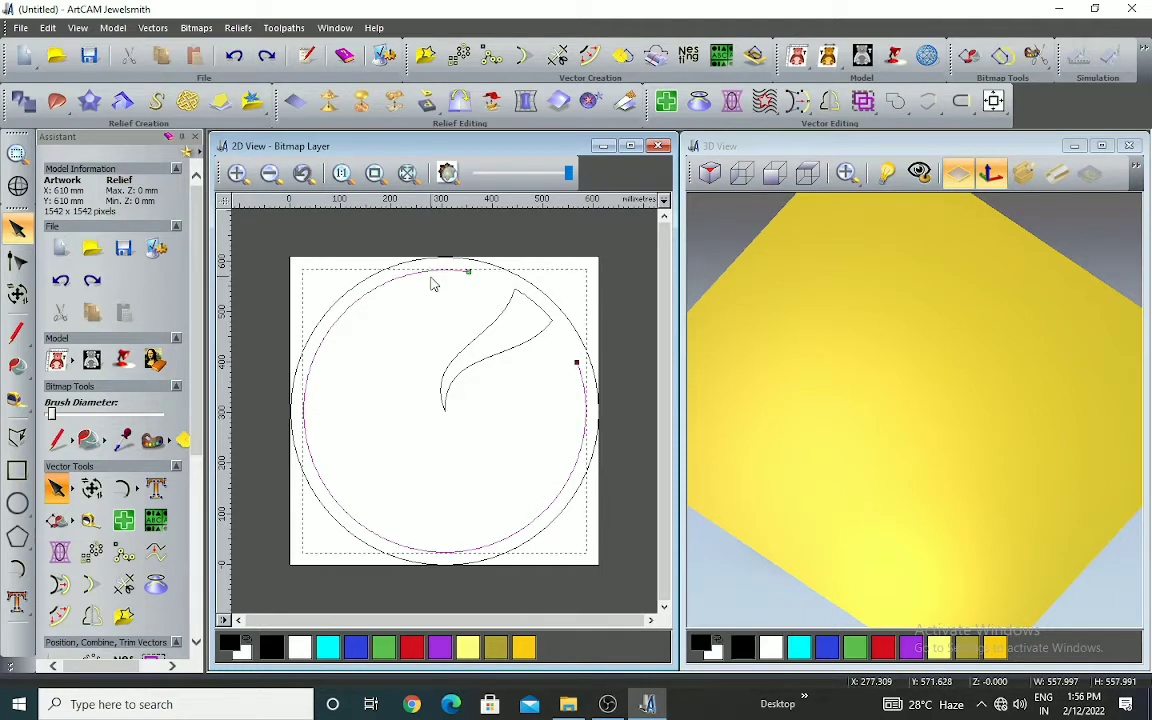
key(Delete)
Rotate-copy the single segment into 18 objects over a total of 360 degrees around the centre at X 305, Y 305
click(501, 311)
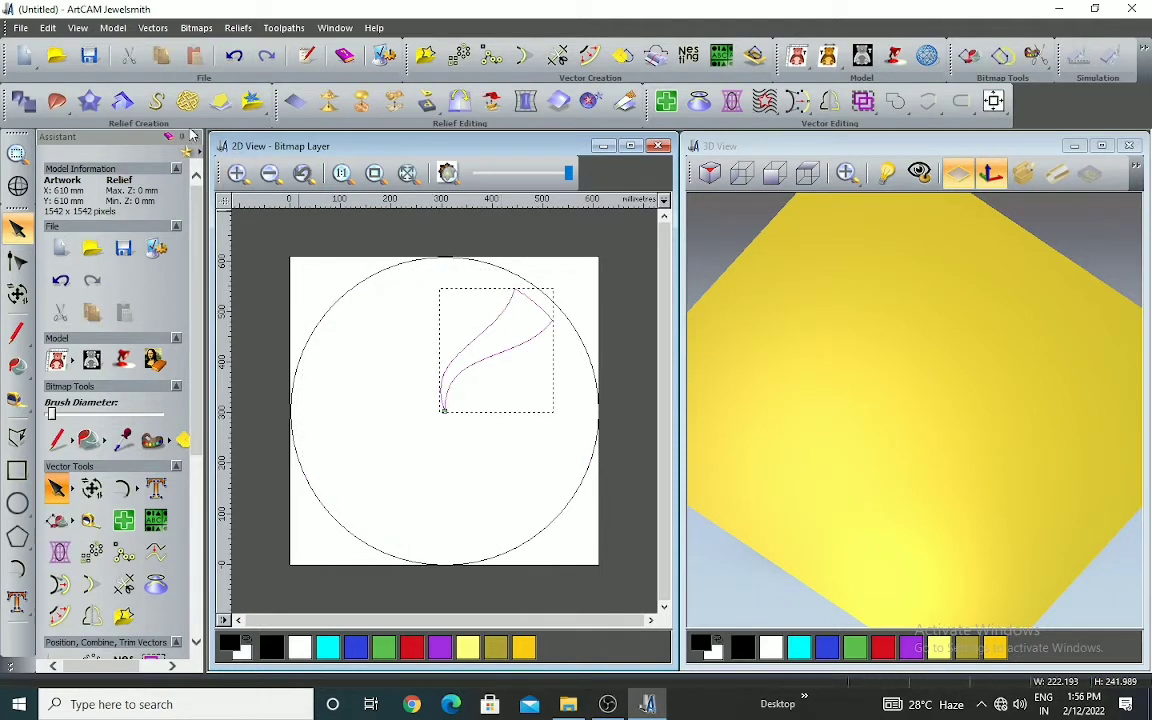
click(459, 55)
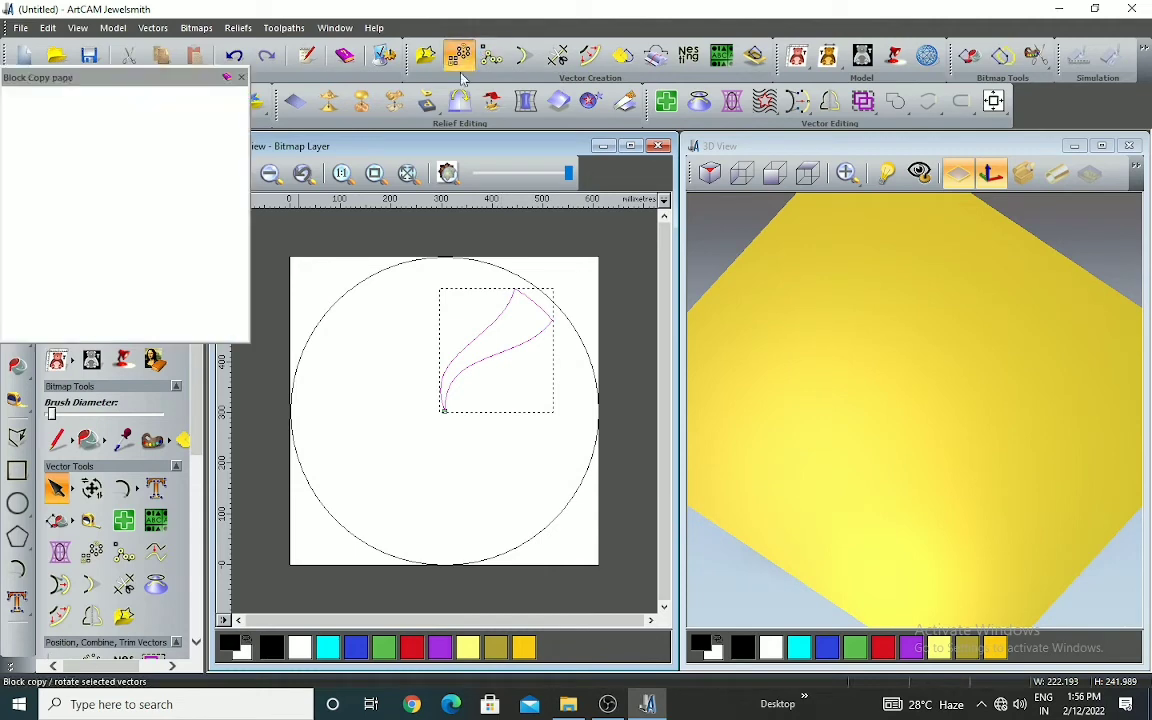
click(52, 114)
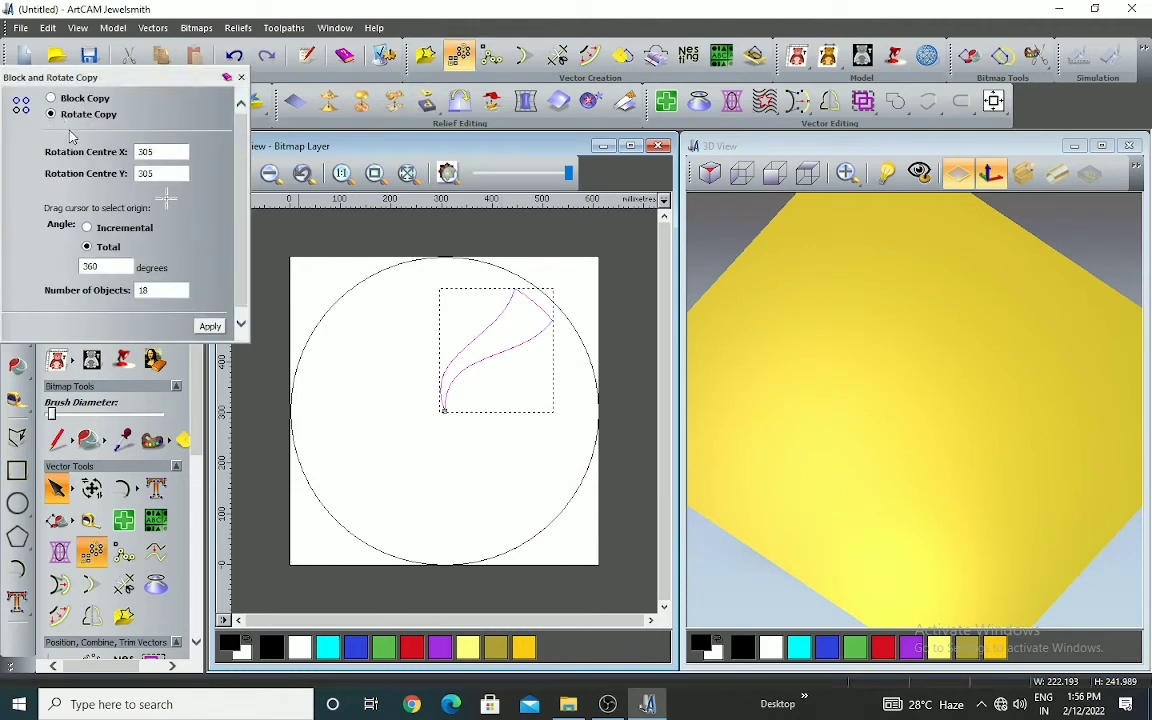
drag(168, 202, 443, 410)
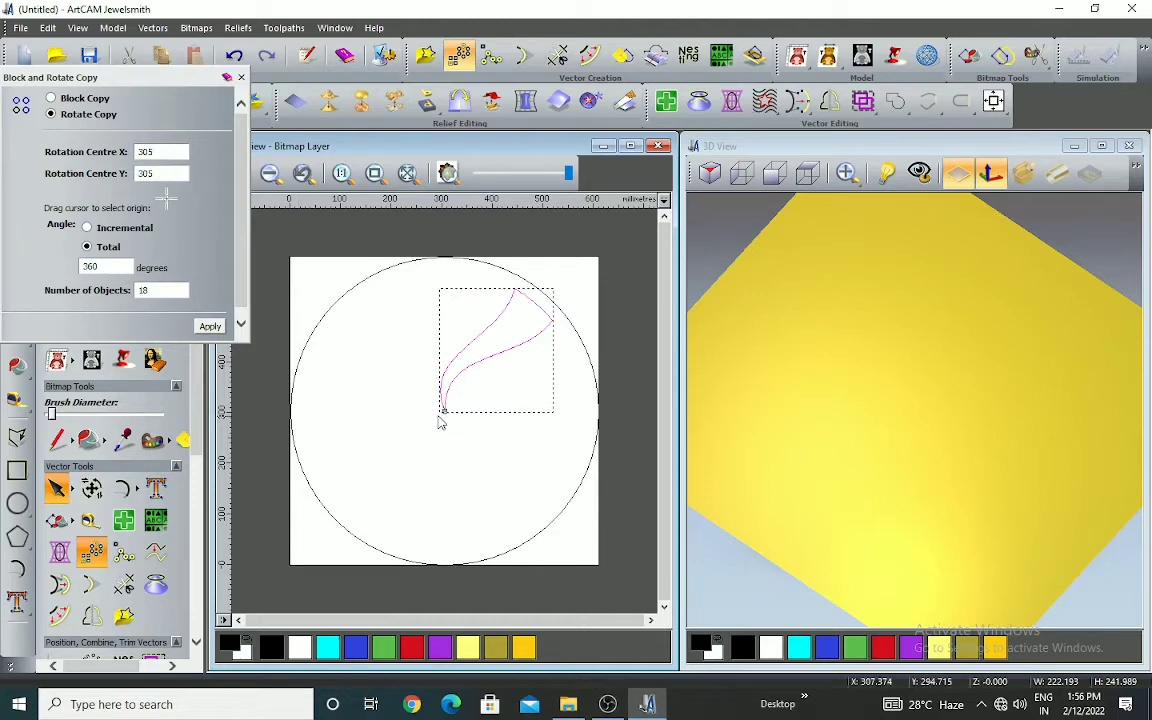
click(211, 328)
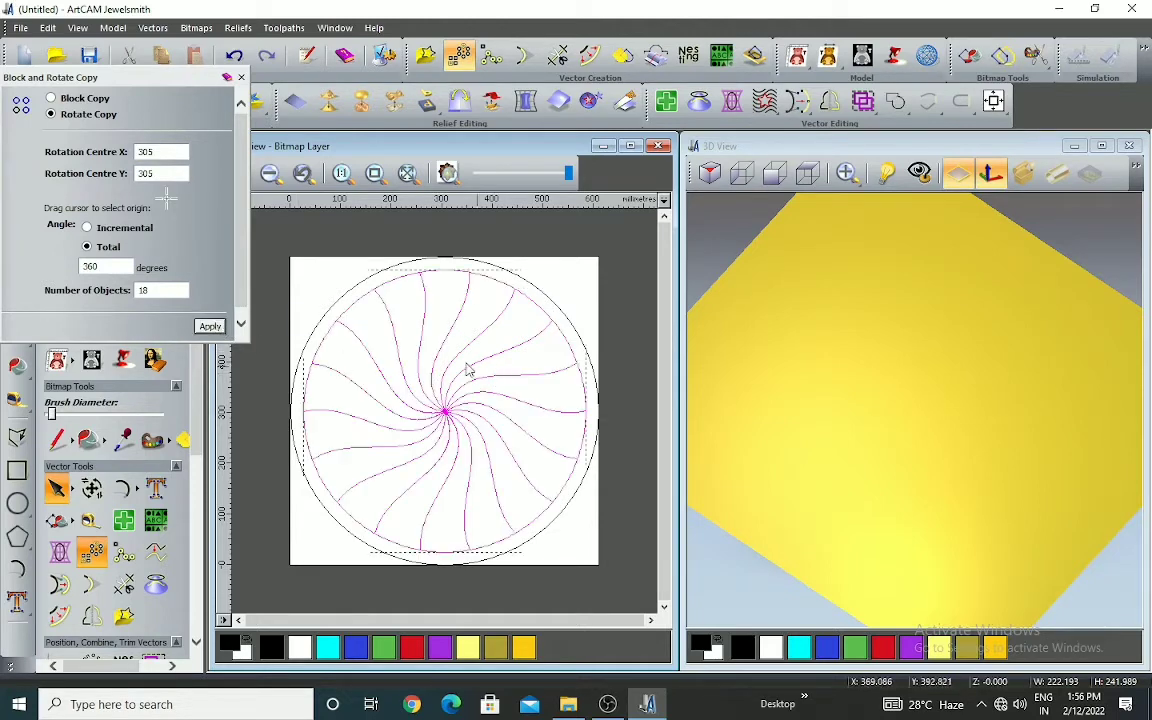
click(240, 78)
Select all the swirling segments together, leaving the outer circle out of the selection
click(617, 283)
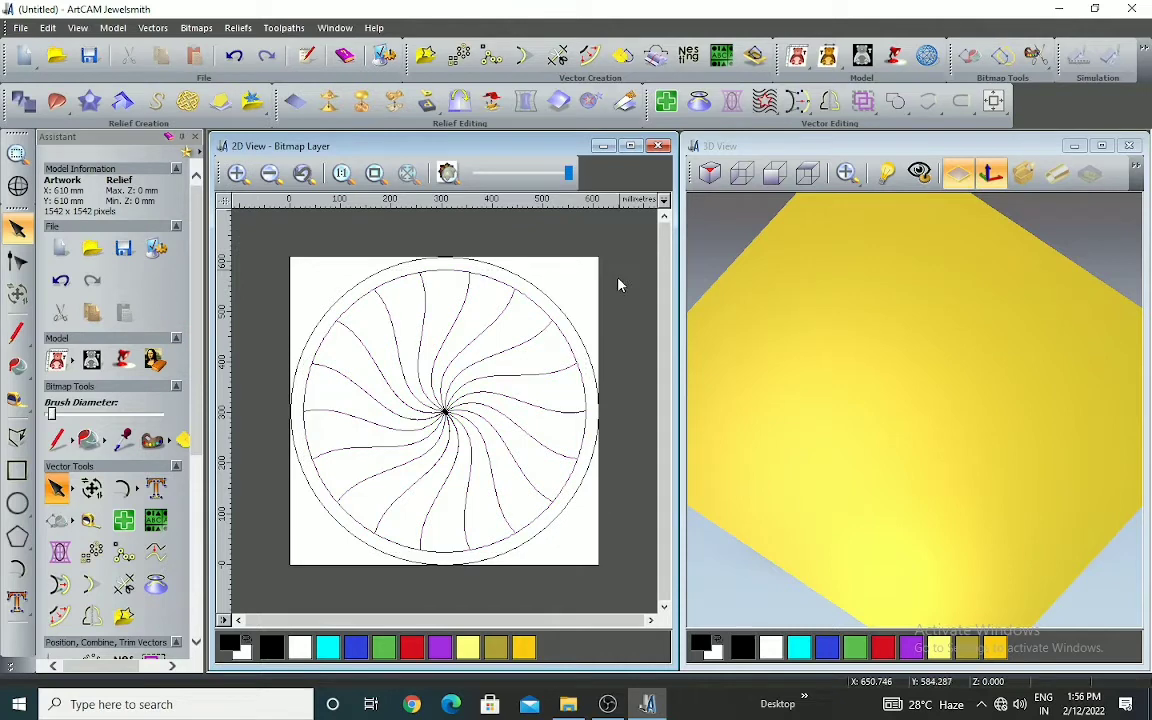
scroll(530, 362, down, 2)
drag(334, 312, 543, 540)
scroll(483, 373, up, 2)
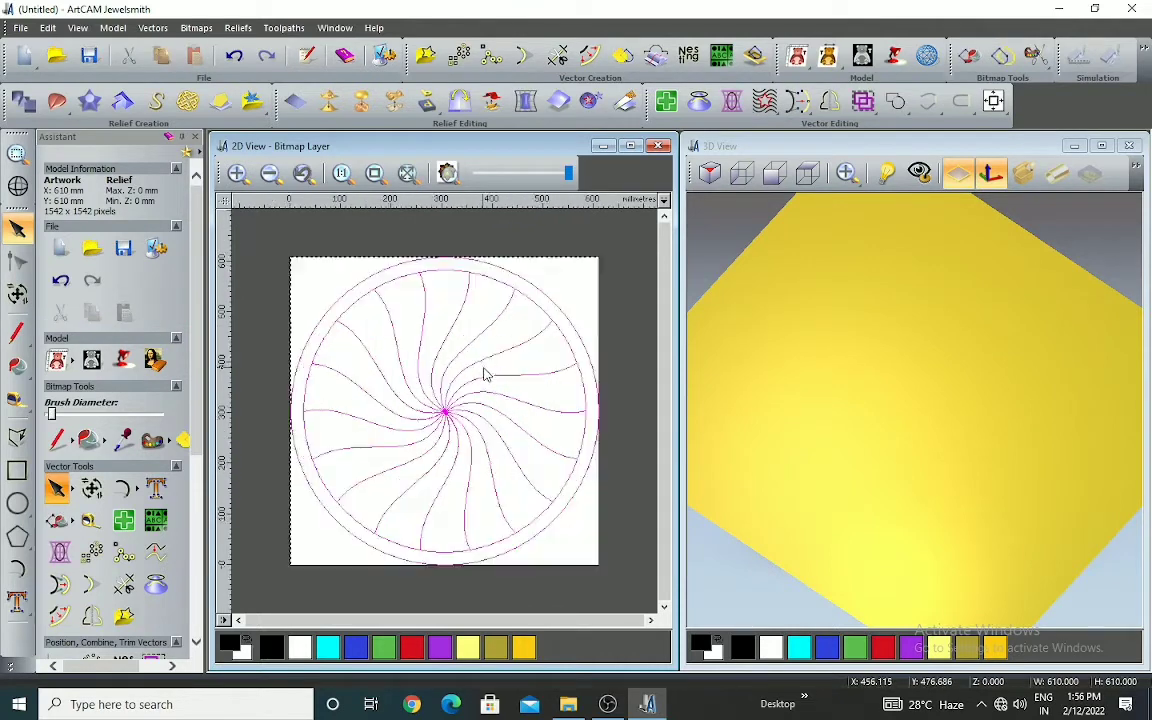
shift+click(549, 296)
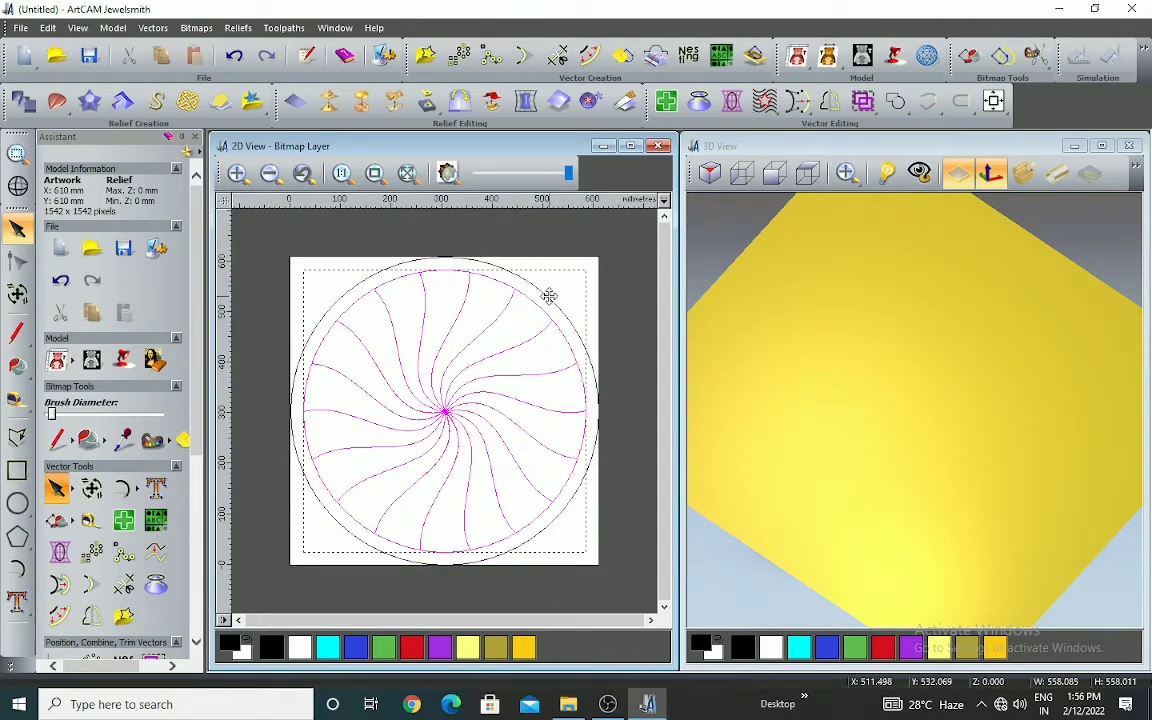
Try a round-profile relief on the selected segments at 45 degrees, limited to a height of 10 without scaling, and undo it
click(25, 104)
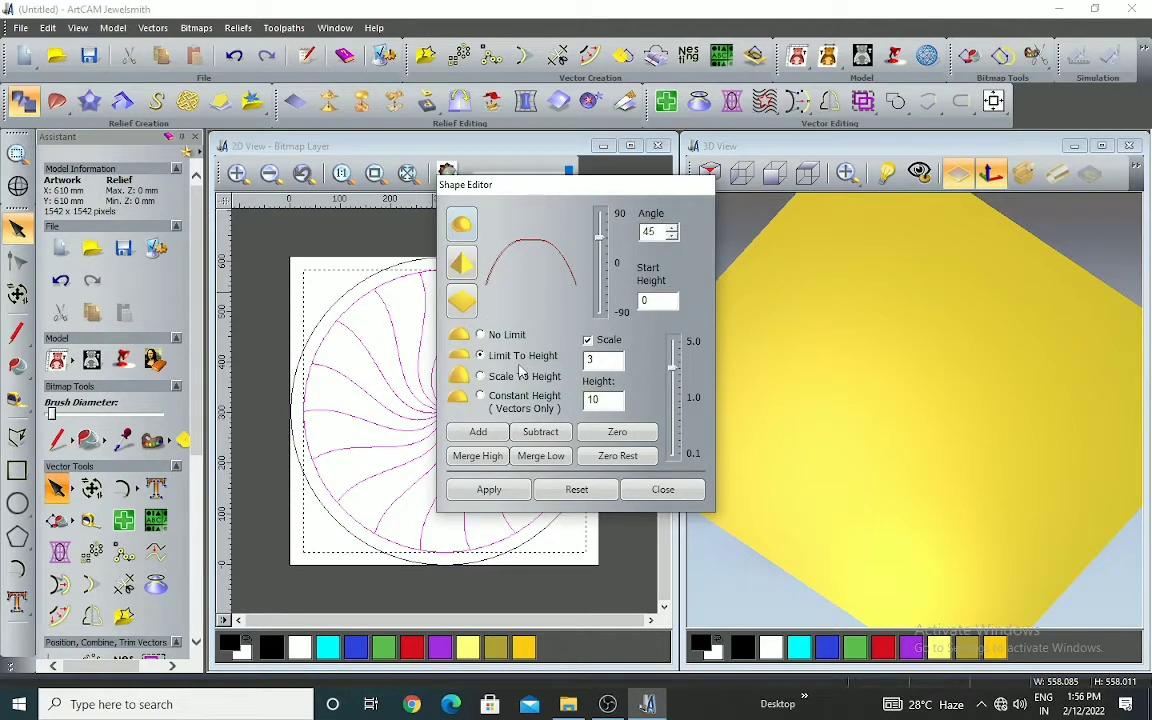
click(481, 336)
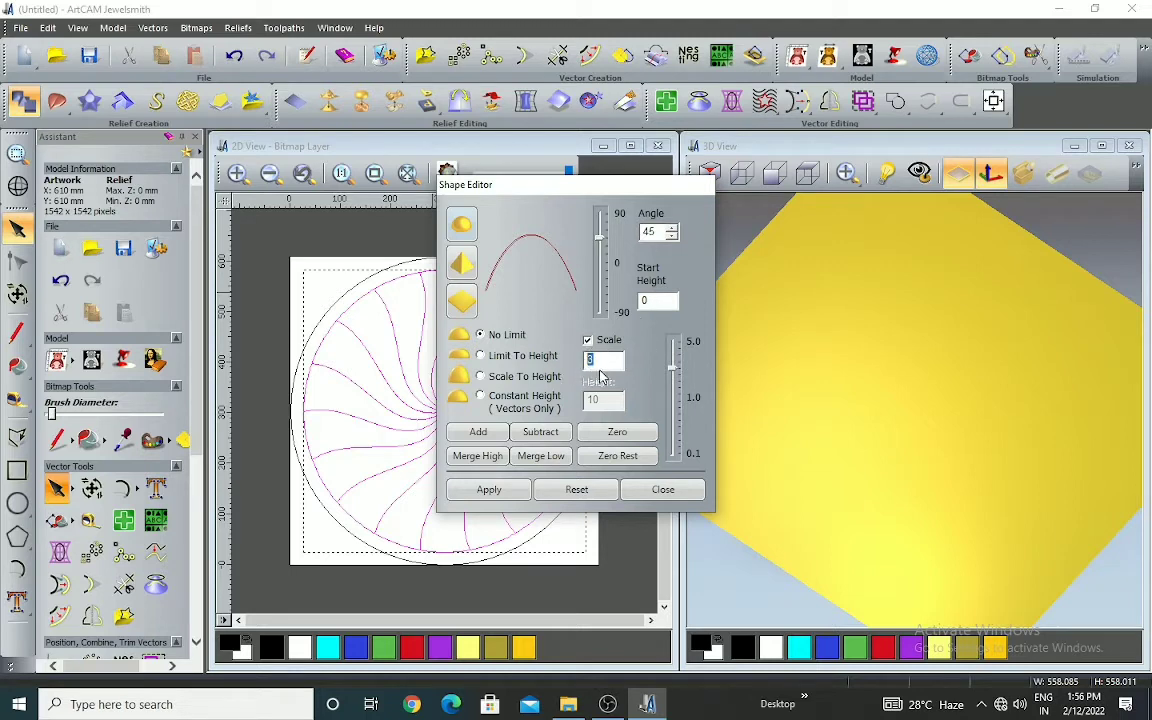
click(588, 340)
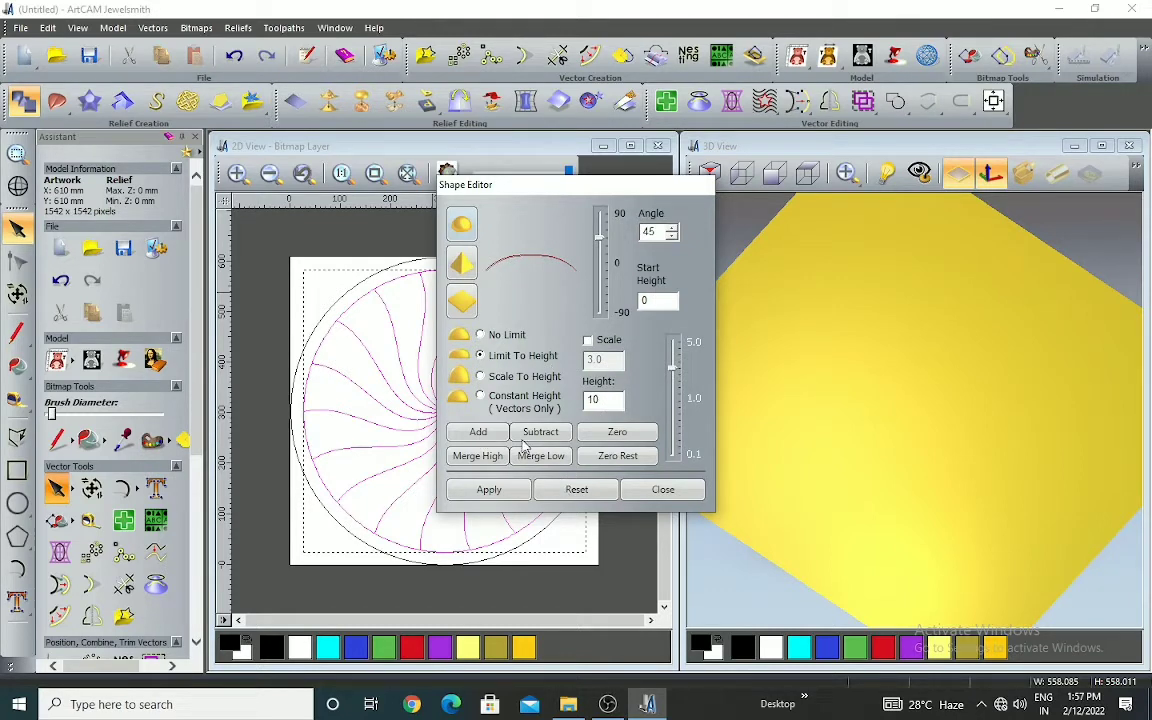
click(490, 434)
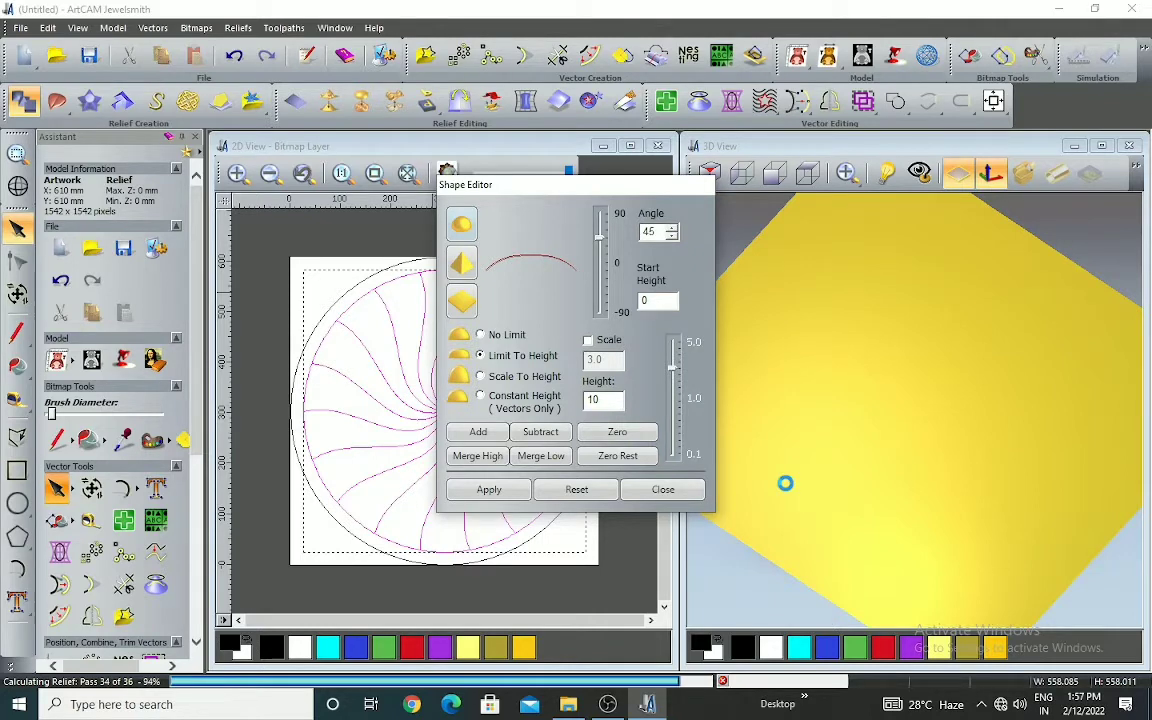
drag(945, 450, 880, 400)
scroll(918, 394, down, 4)
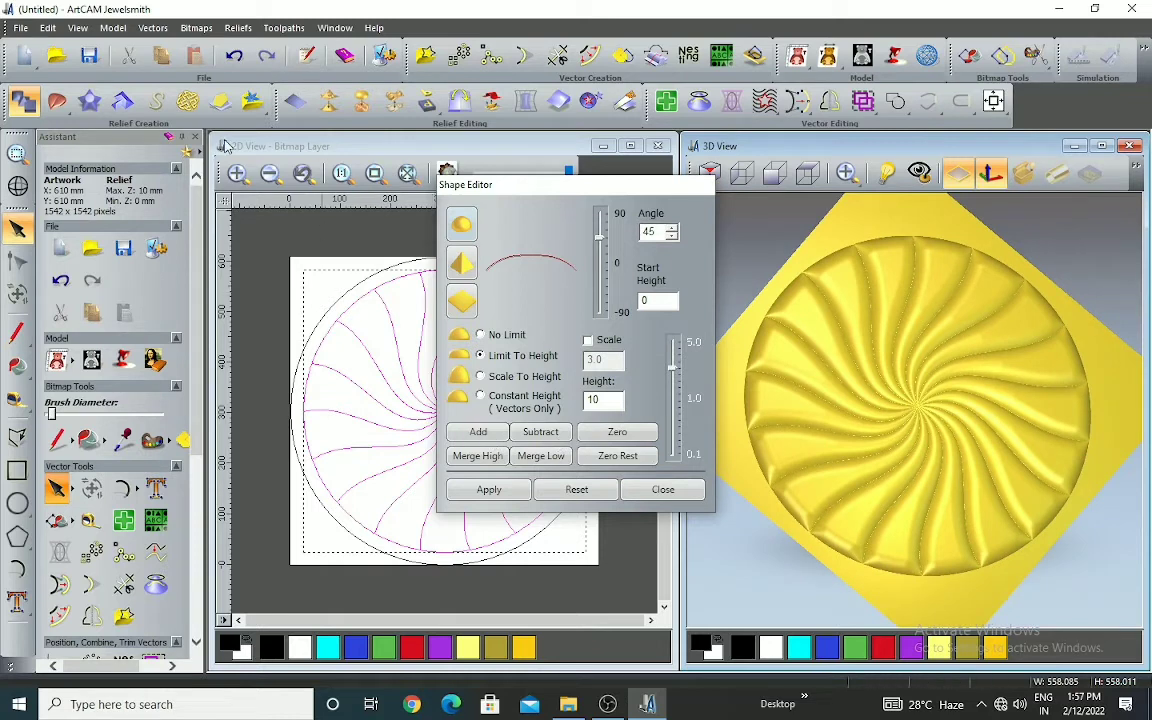
click(233, 56)
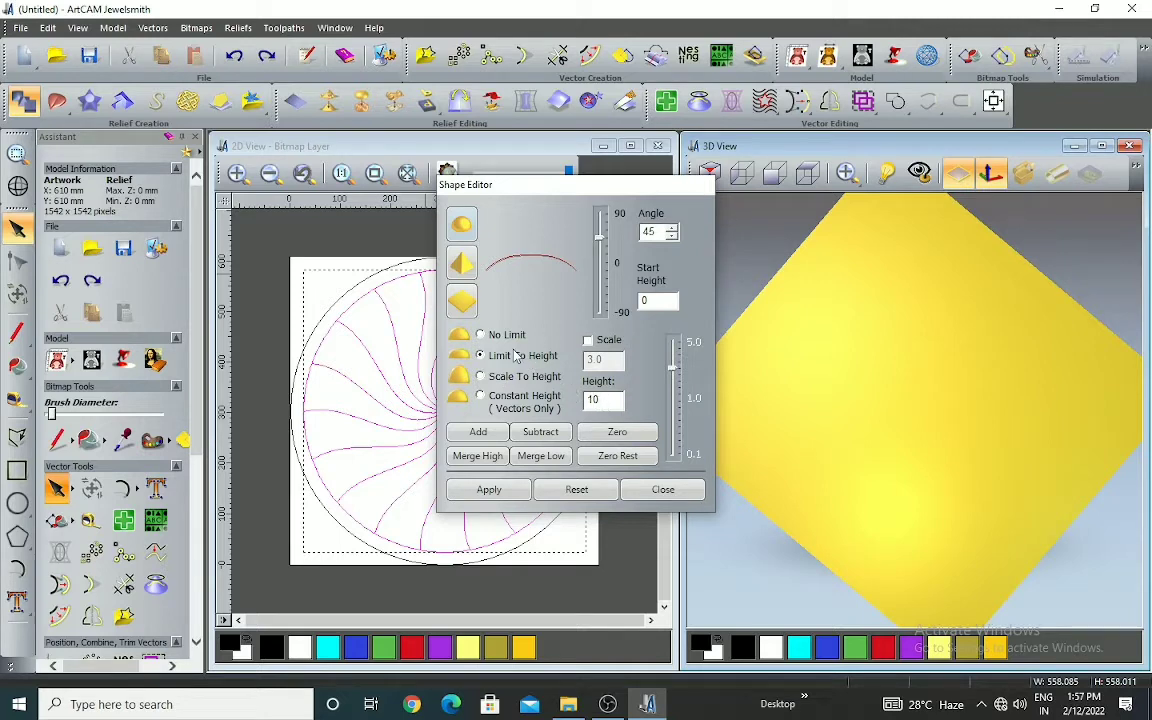
Add a flat relief with a start height of 10 to the selected segments as a raised base
double_click(610, 401)
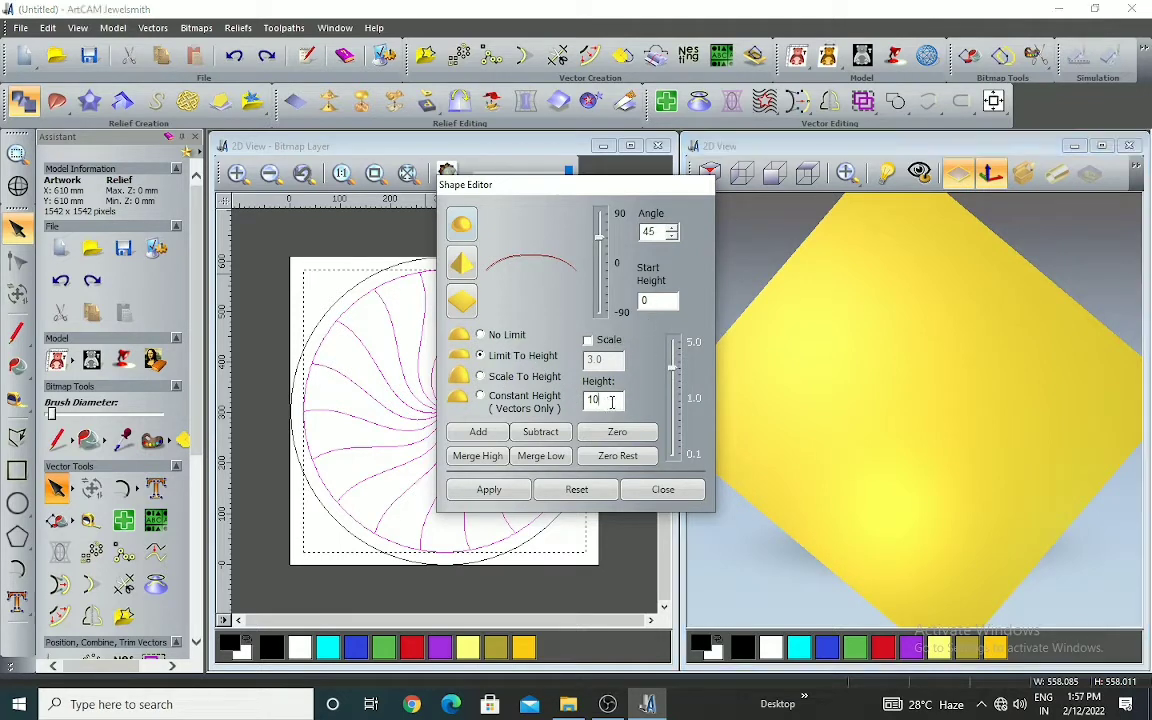
click(464, 306)
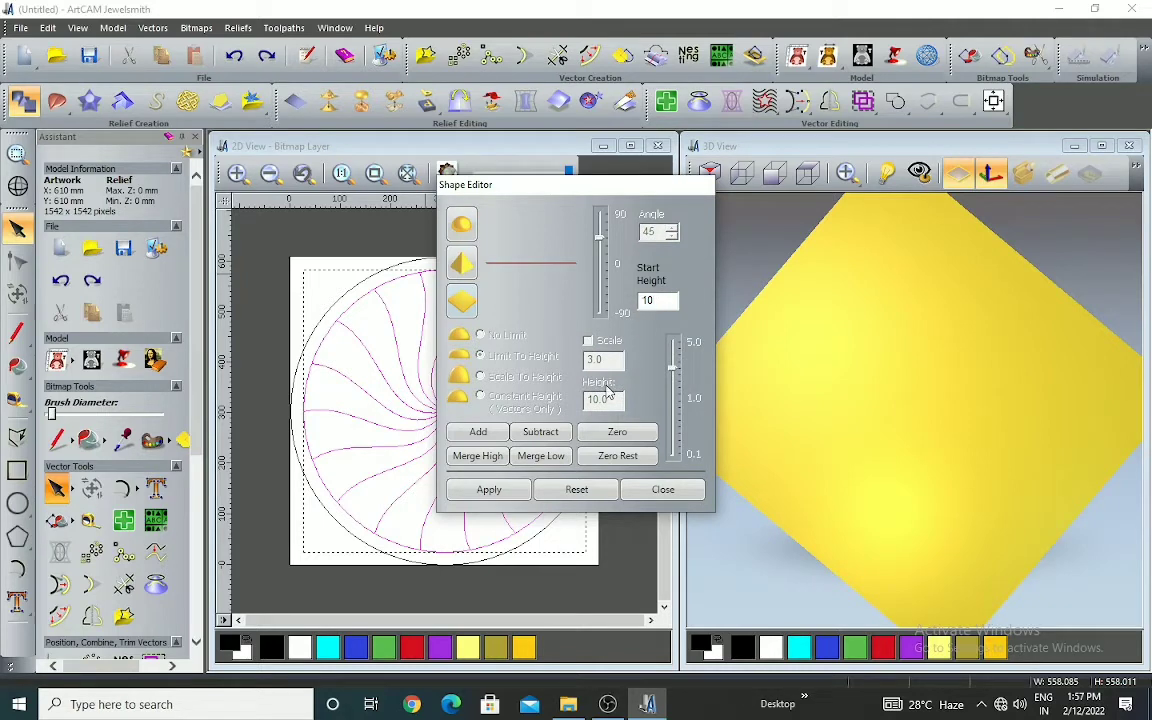
click(484, 436)
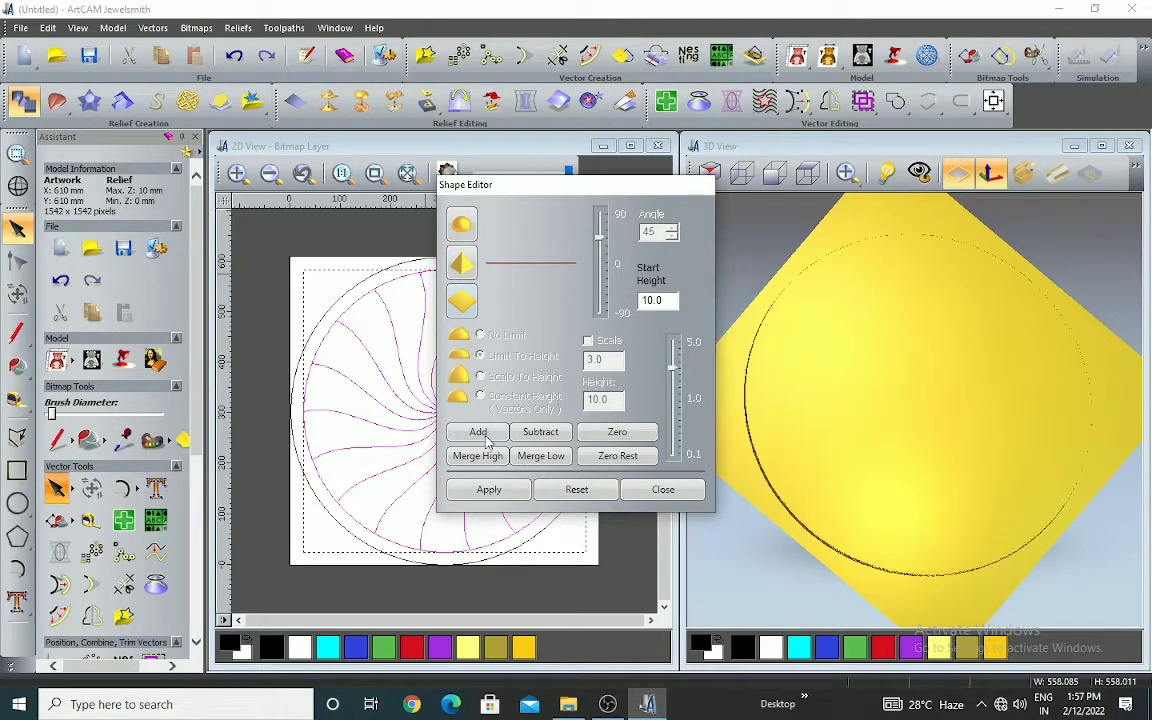
drag(903, 534, 795, 455)
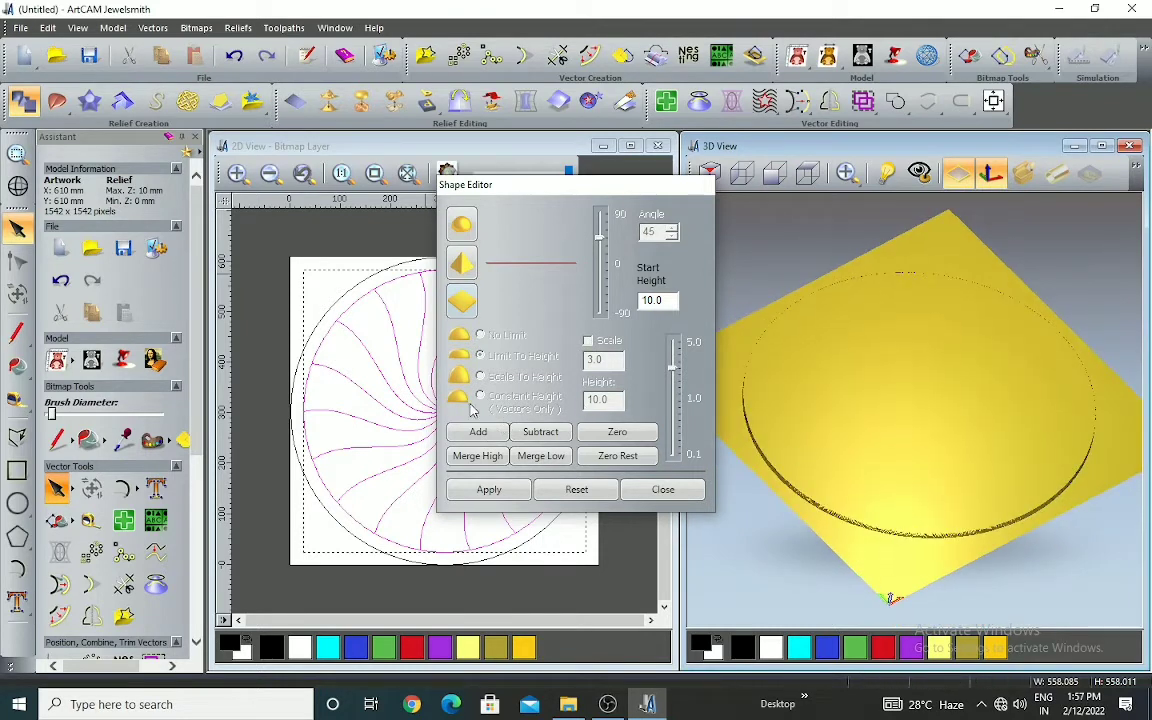
scroll(903, 505, up, 2)
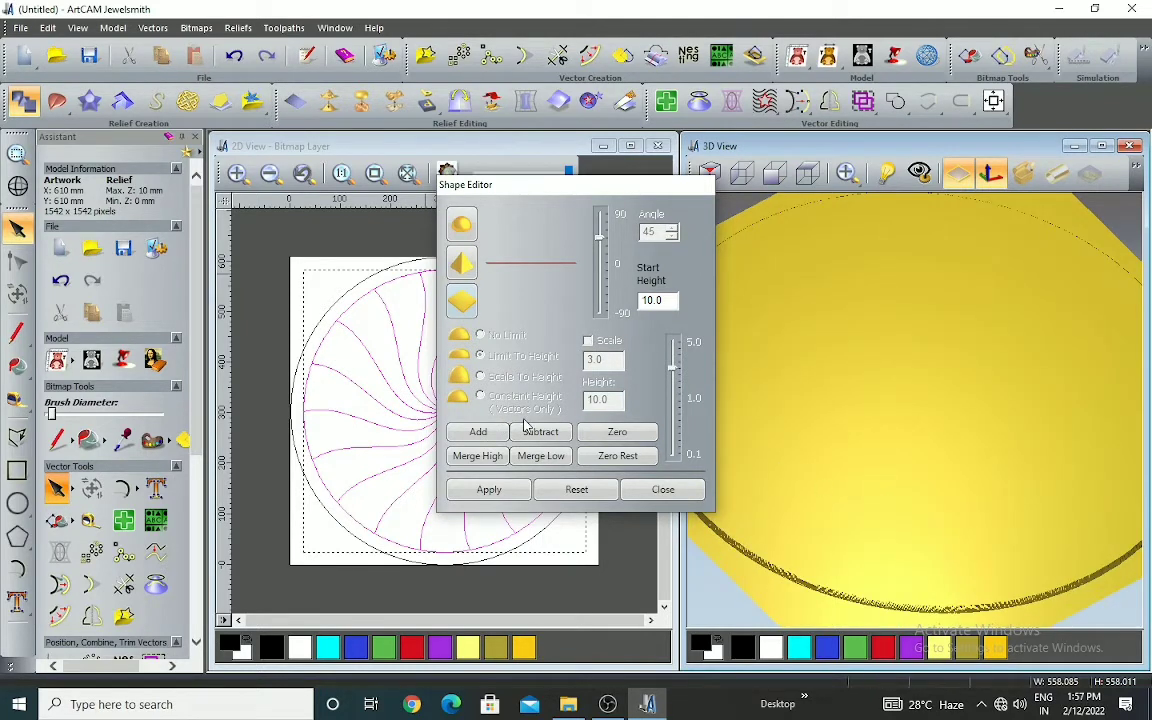
click(235, 58)
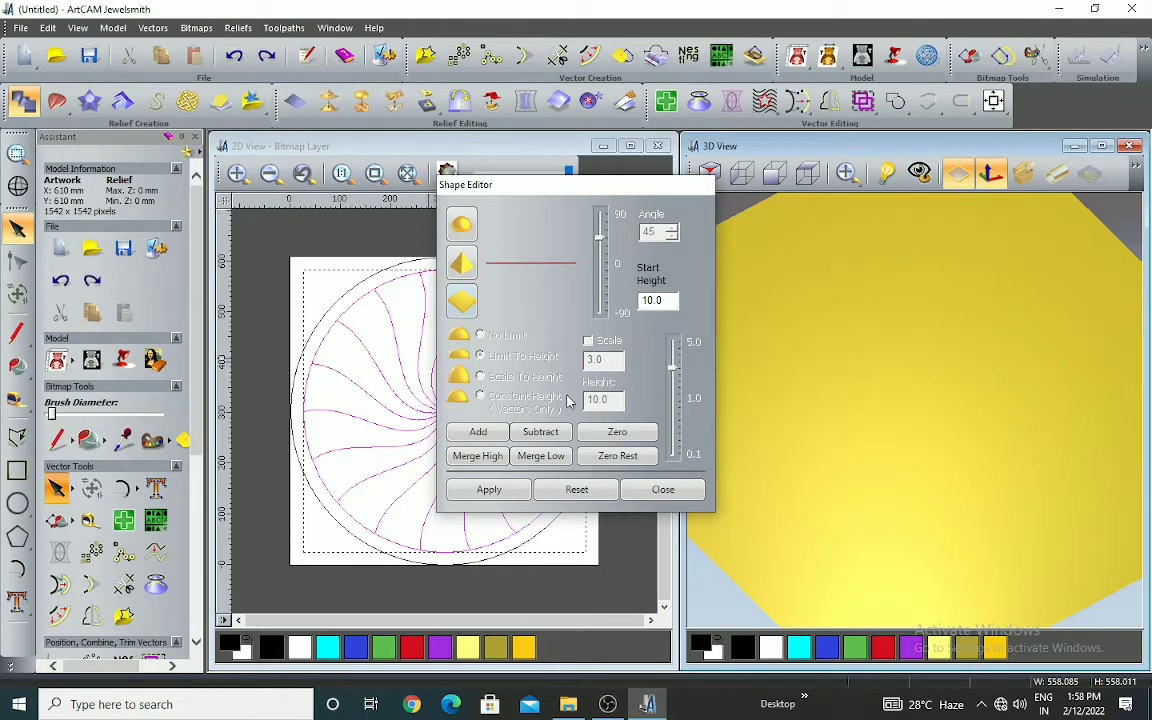
click(266, 55)
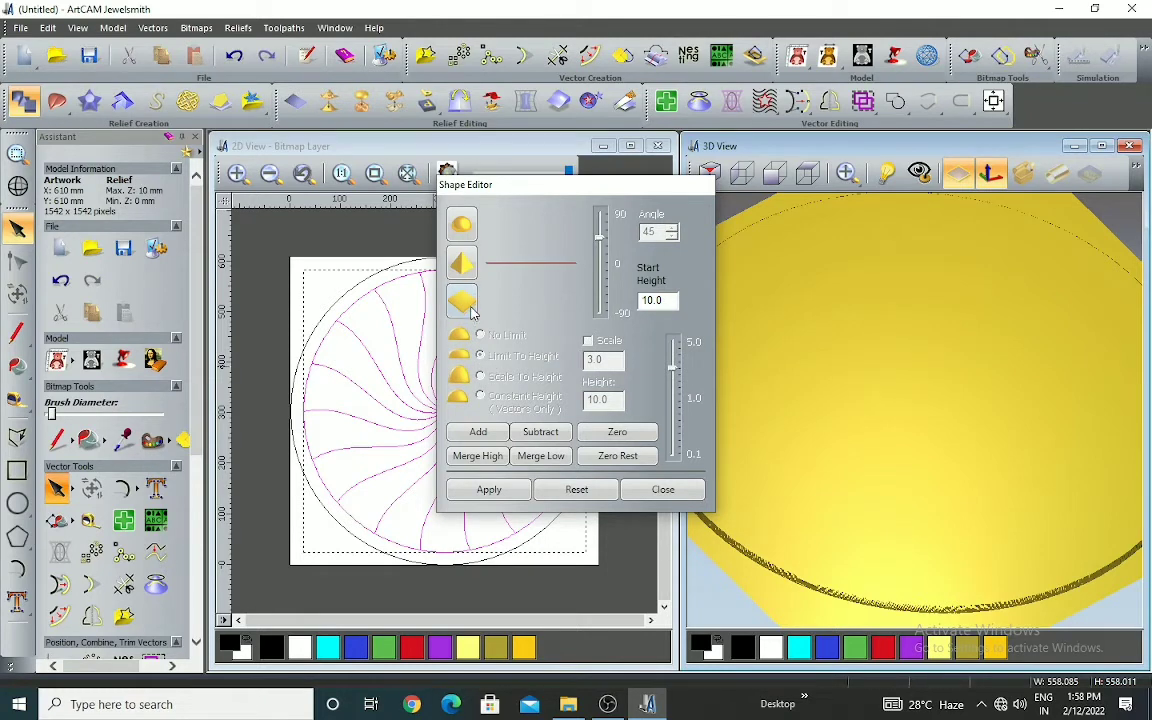
Try adding a round-profile relief to the segments at -25 degrees, start height 10, limited to a height of 10 without scaling
click(463, 234)
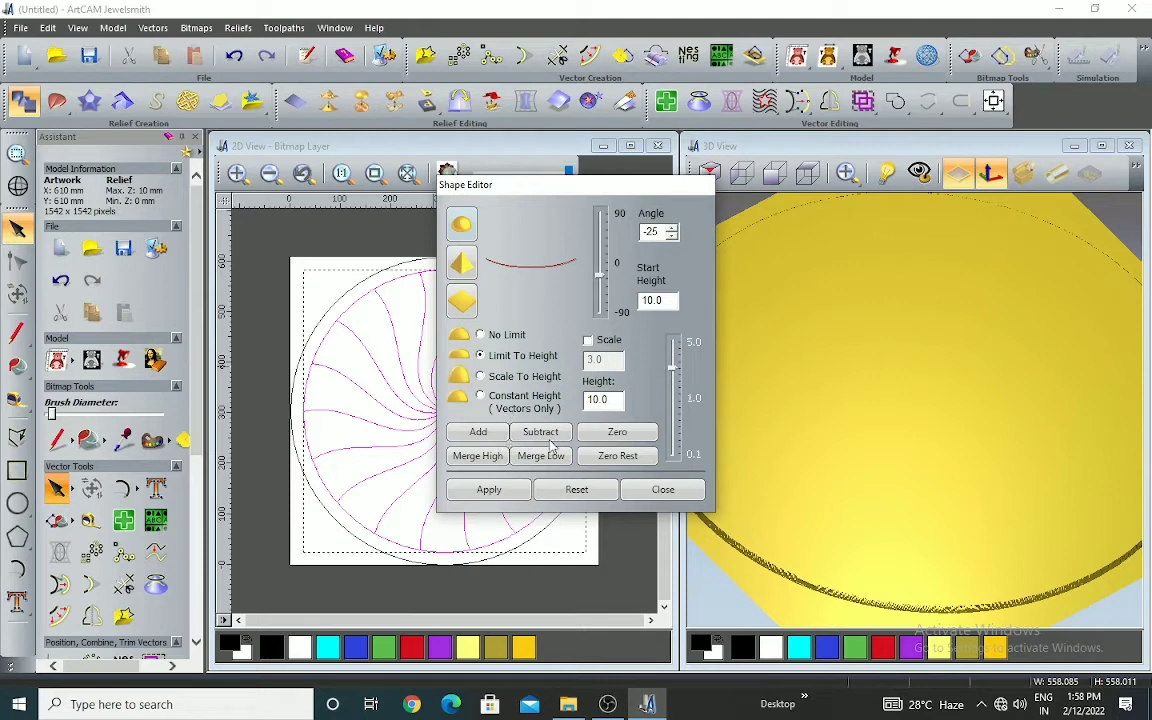
click(486, 436)
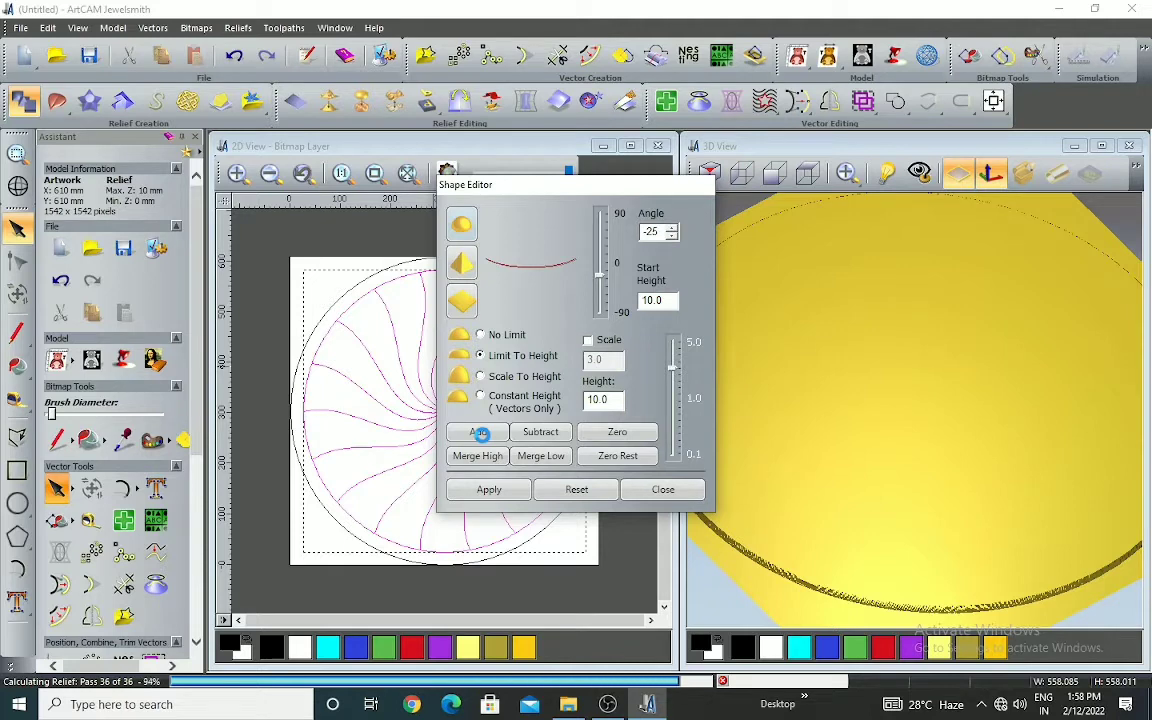
Examine the concave round-profile swirl in the 3D view from above and from the side, checking the centre, segment ridges and raised edge
drag(752, 436, 910, 360)
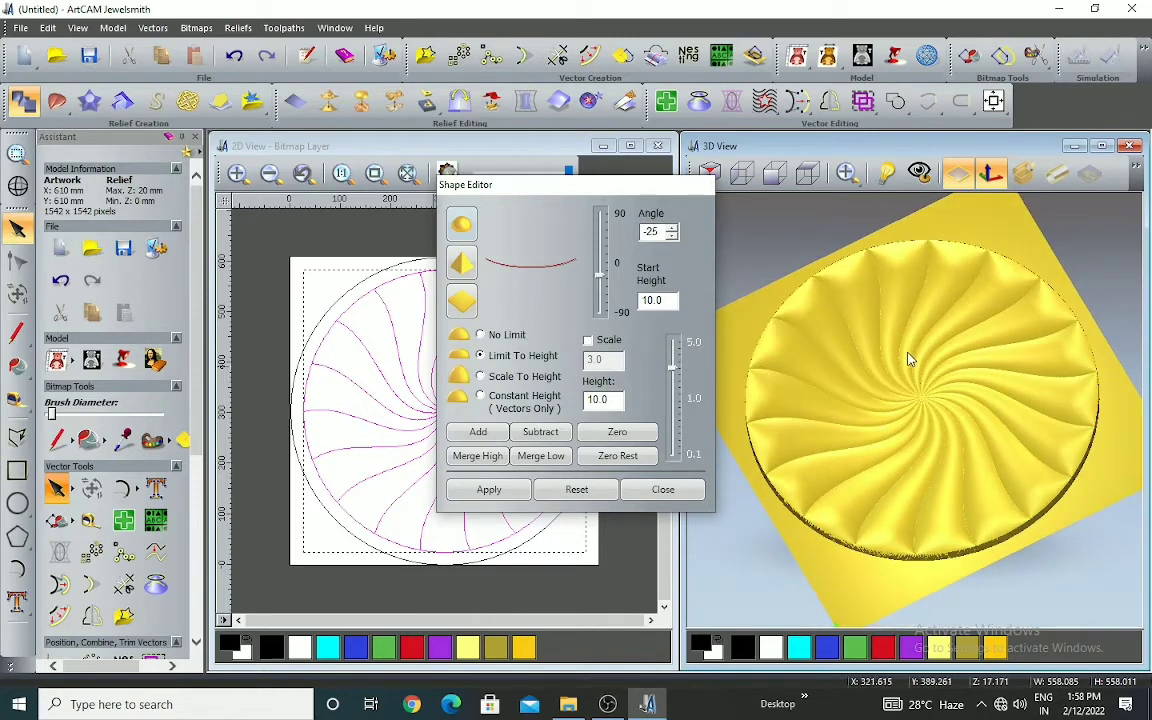
drag(912, 278, 925, 449)
scroll(925, 449, down, 2)
scroll(925, 446, up, 1)
scroll(922, 455, down, 2)
scroll(930, 431, up, 1)
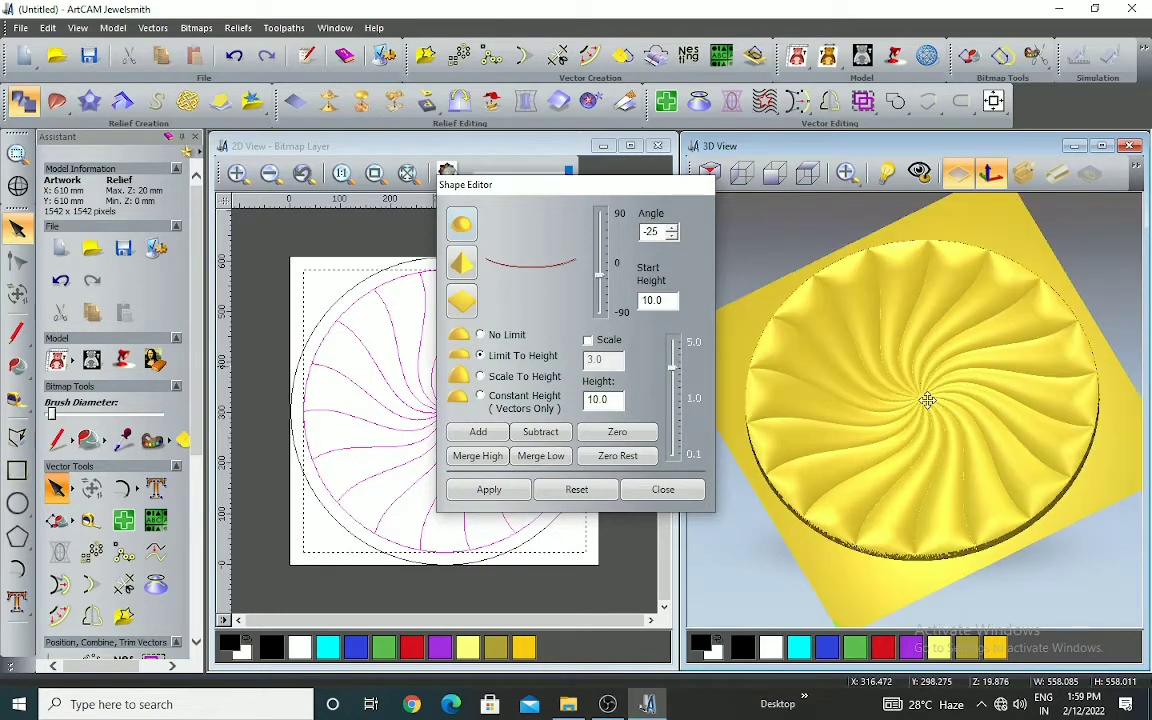
scroll(897, 432, down, 1)
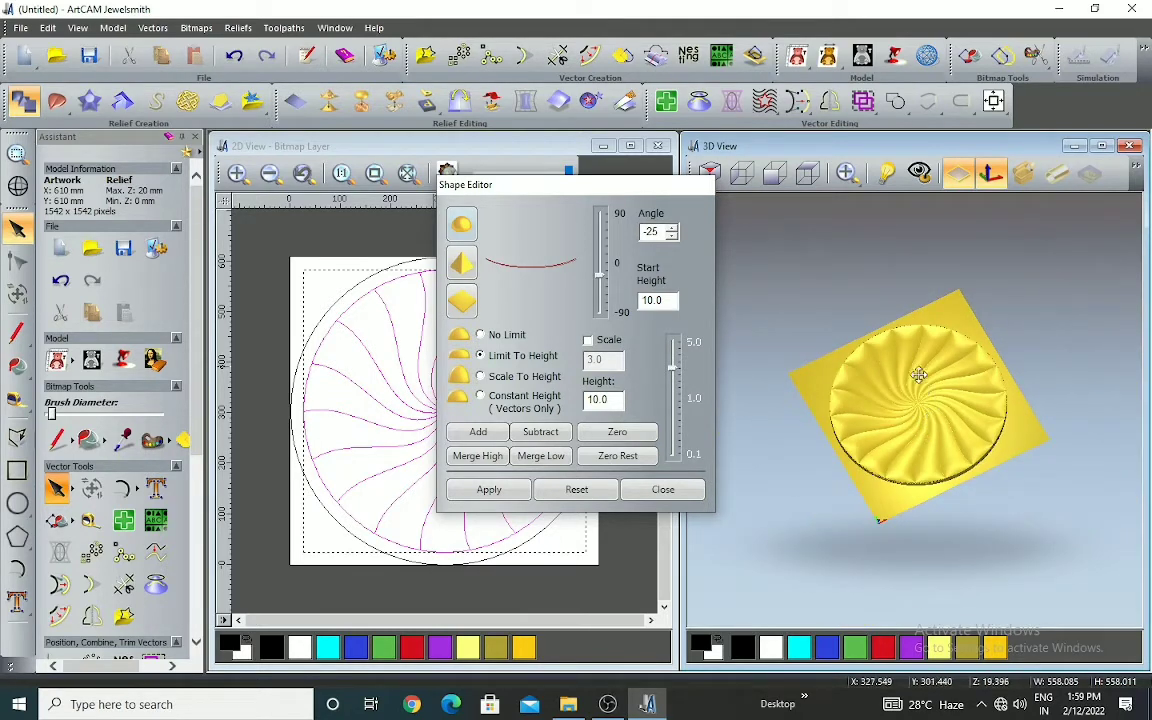
scroll(895, 430, up, 4)
drag(912, 388, 919, 521)
scroll(956, 360, down, 3)
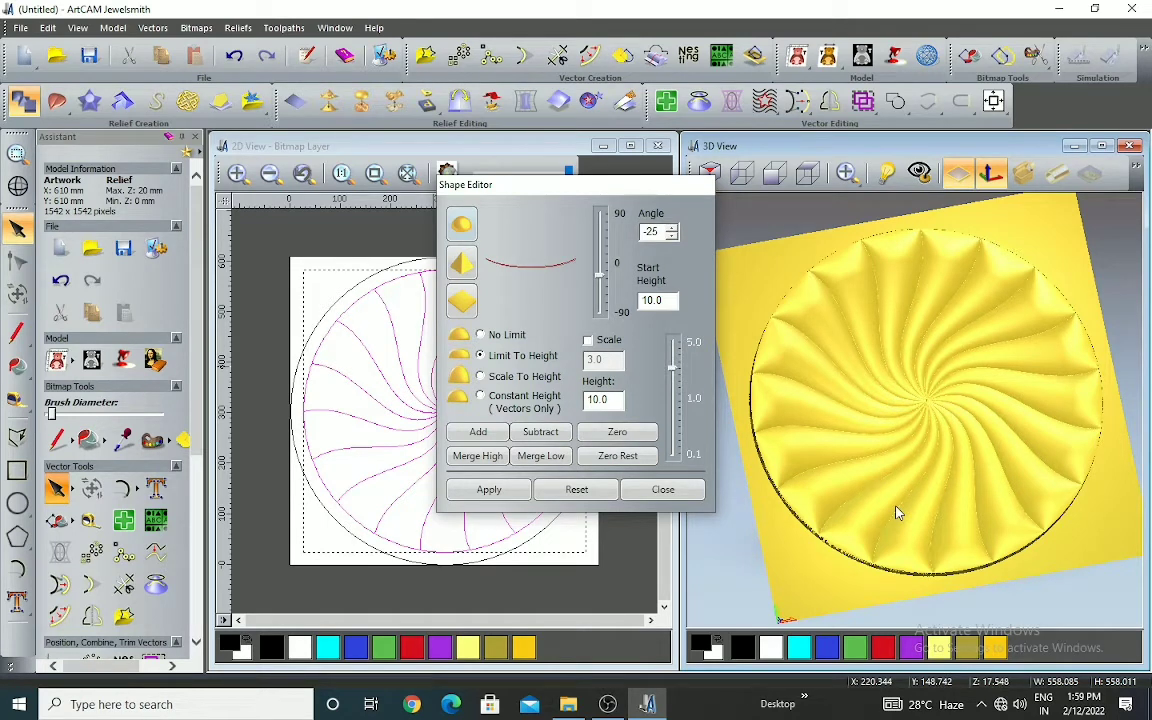
scroll(926, 366, up, 2)
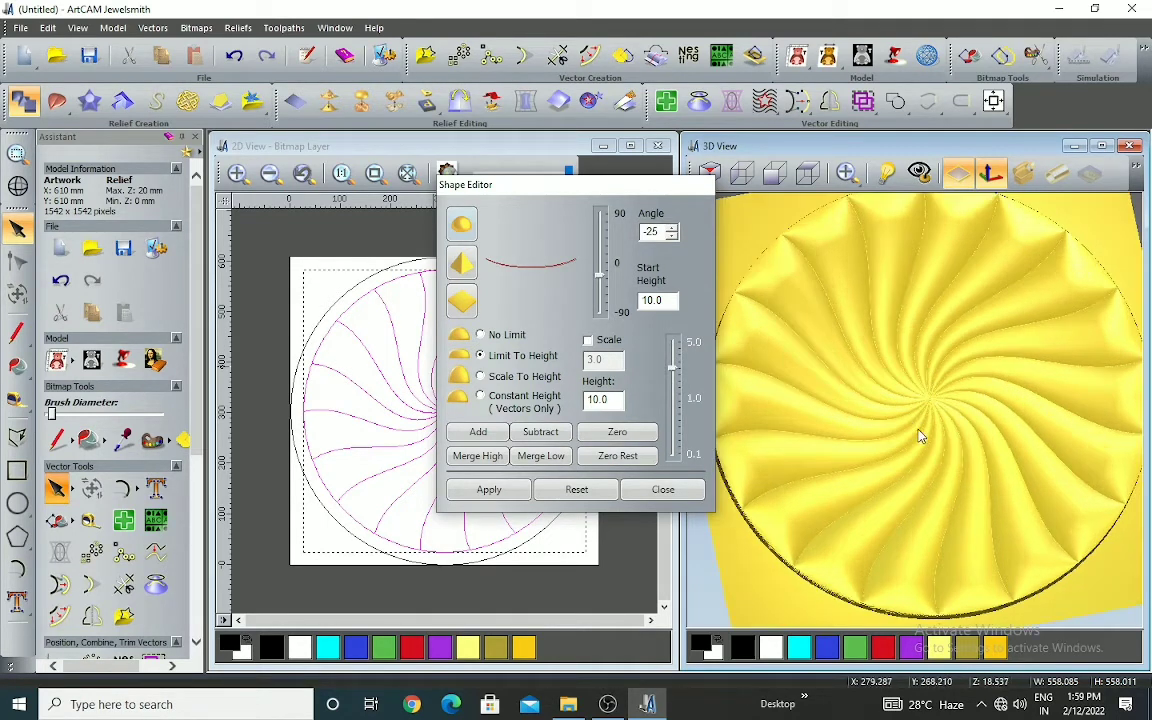
scroll(916, 441, down, 3)
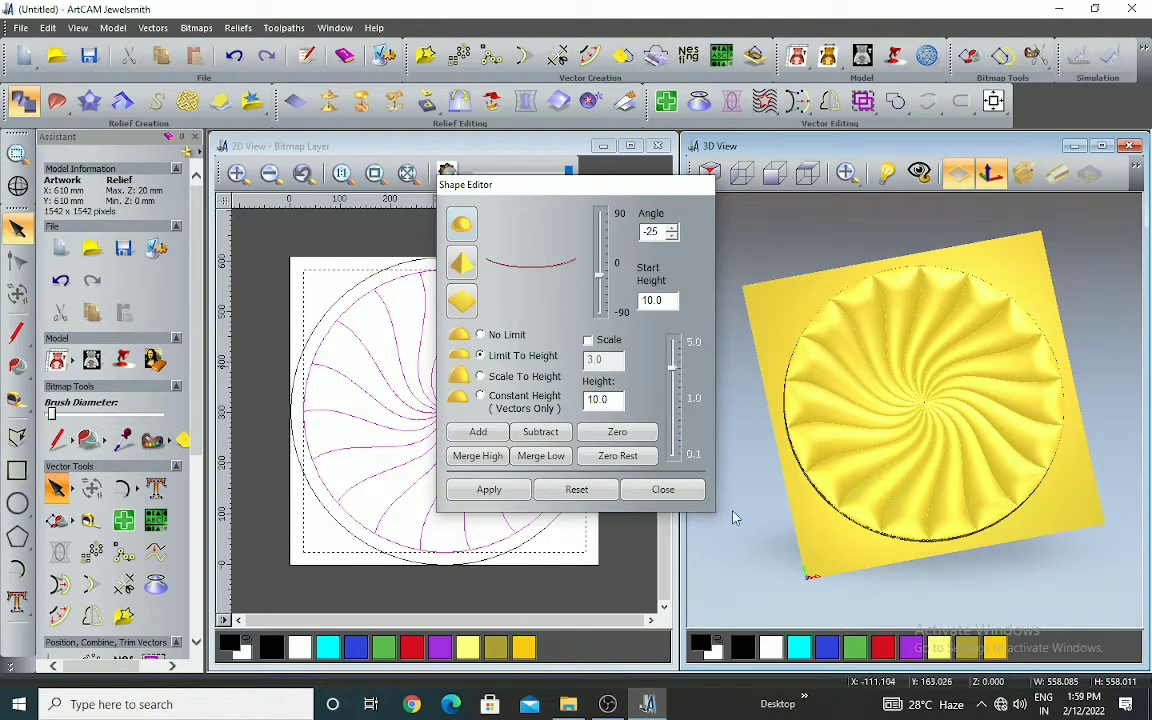
scroll(885, 440, up, 3)
scroll(889, 446, down, 4)
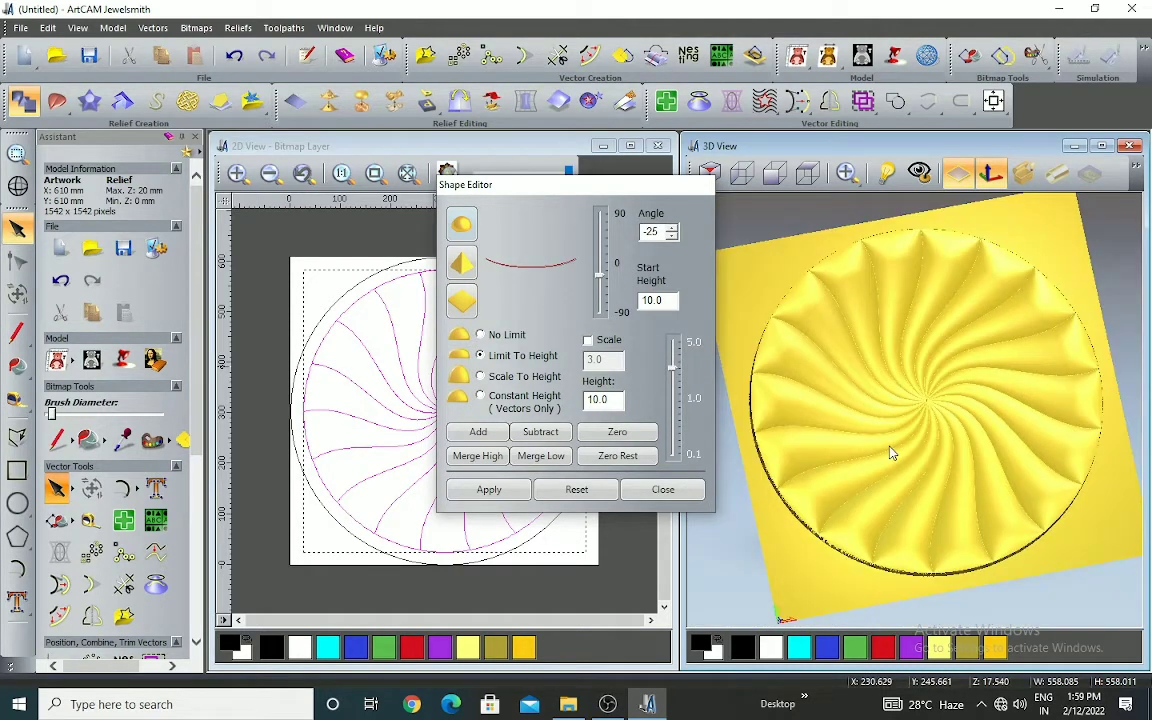
drag(890, 436, 879, 329)
scroll(841, 408, up, 3)
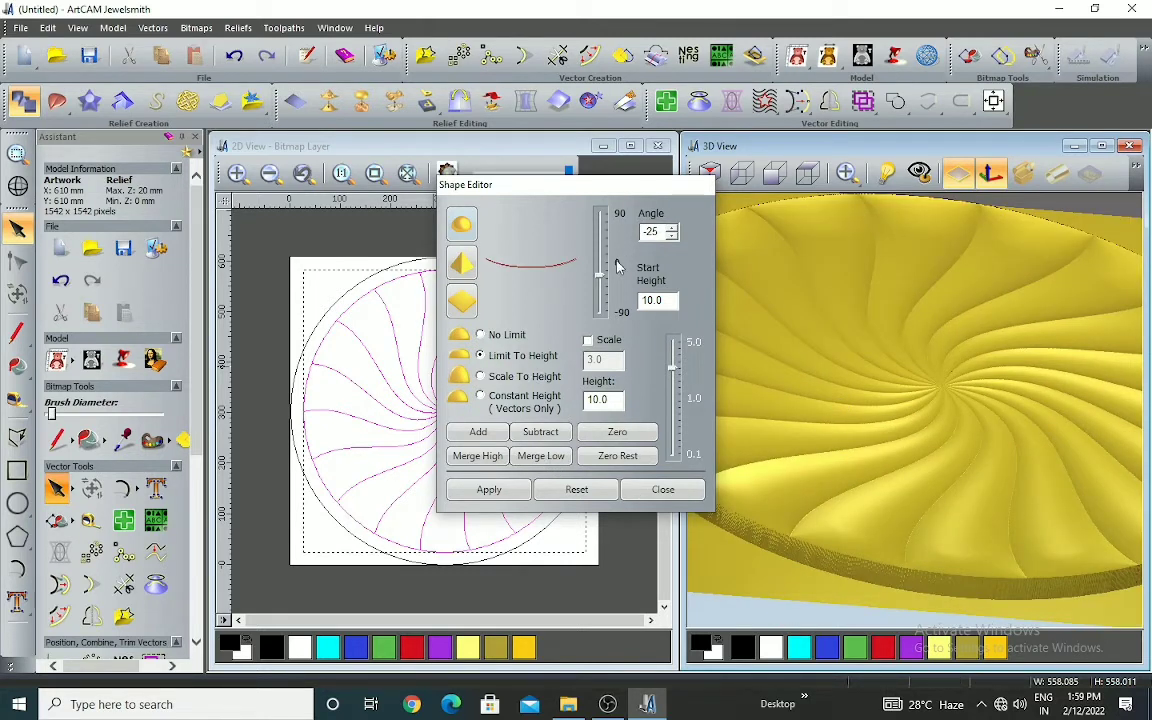
Undo the round relief and add an angular-profile relief to the segments at -25 degrees, start height 10, limited to a height of 10
click(235, 57)
click(470, 272)
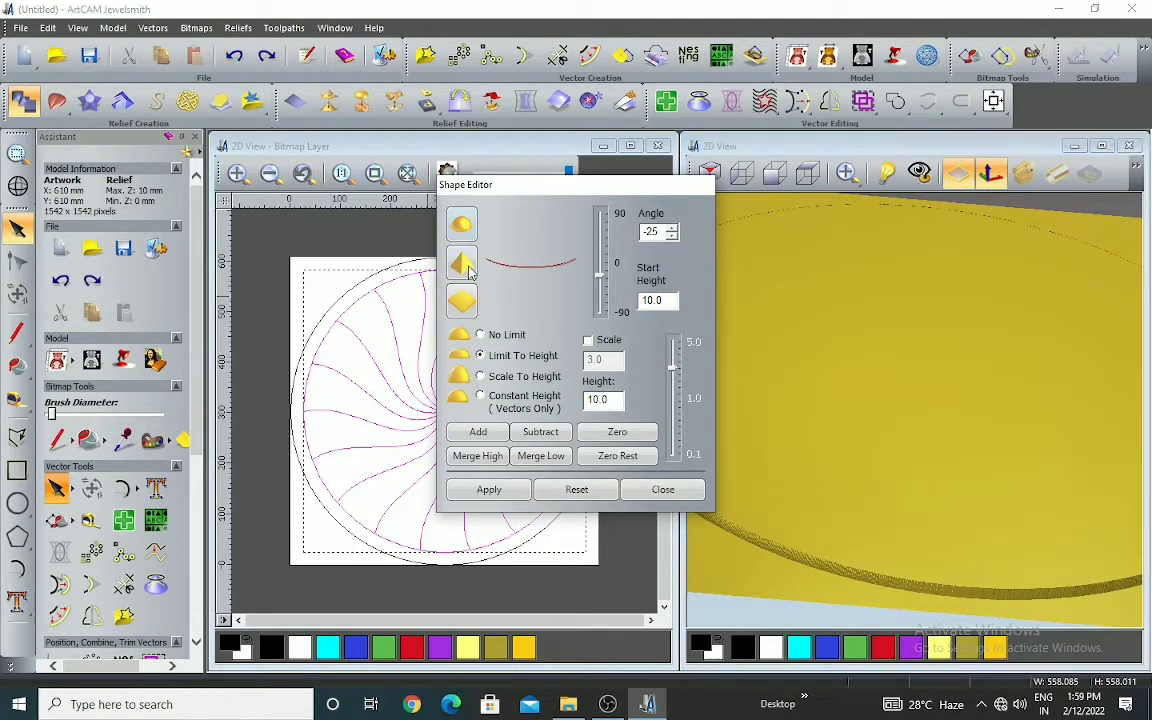
click(479, 434)
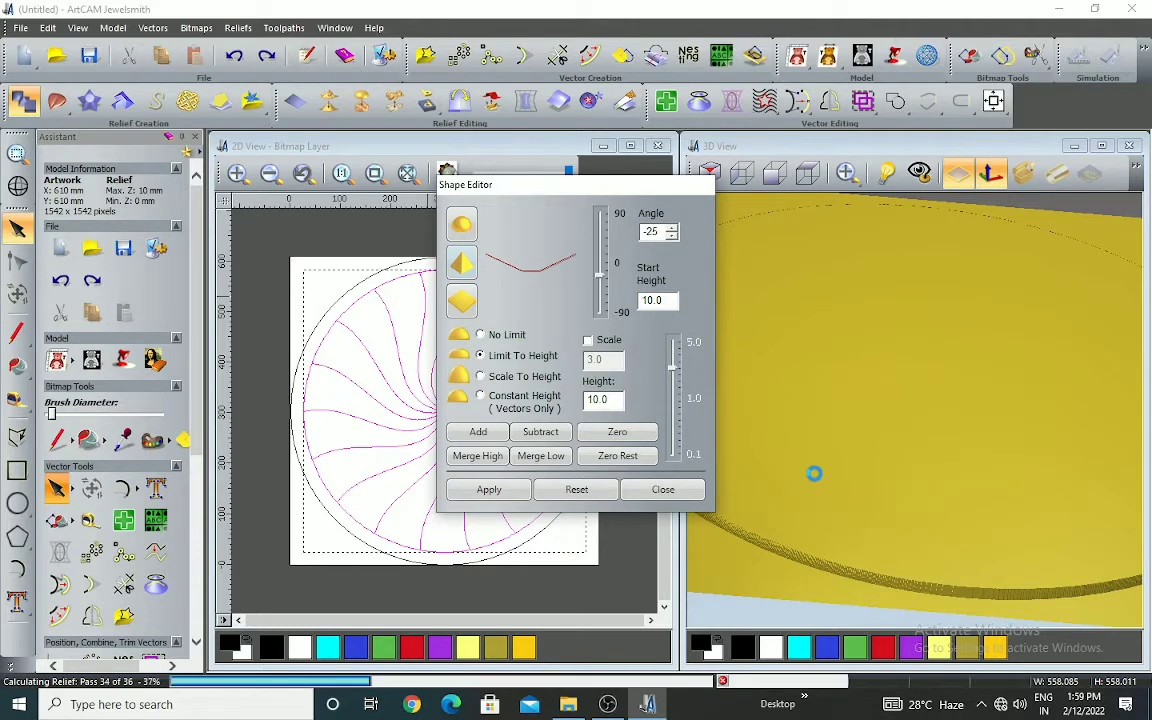
Examine the angular-profile swirl in the 3D view at low and steep angles, checking the facets, the centre and the outer edge
drag(815, 481, 968, 393)
scroll(905, 401, up, 5)
scroll(887, 399, down, 5)
scroll(938, 404, up, 5)
scroll(919, 375, down, 5)
scroll(872, 370, up, 5)
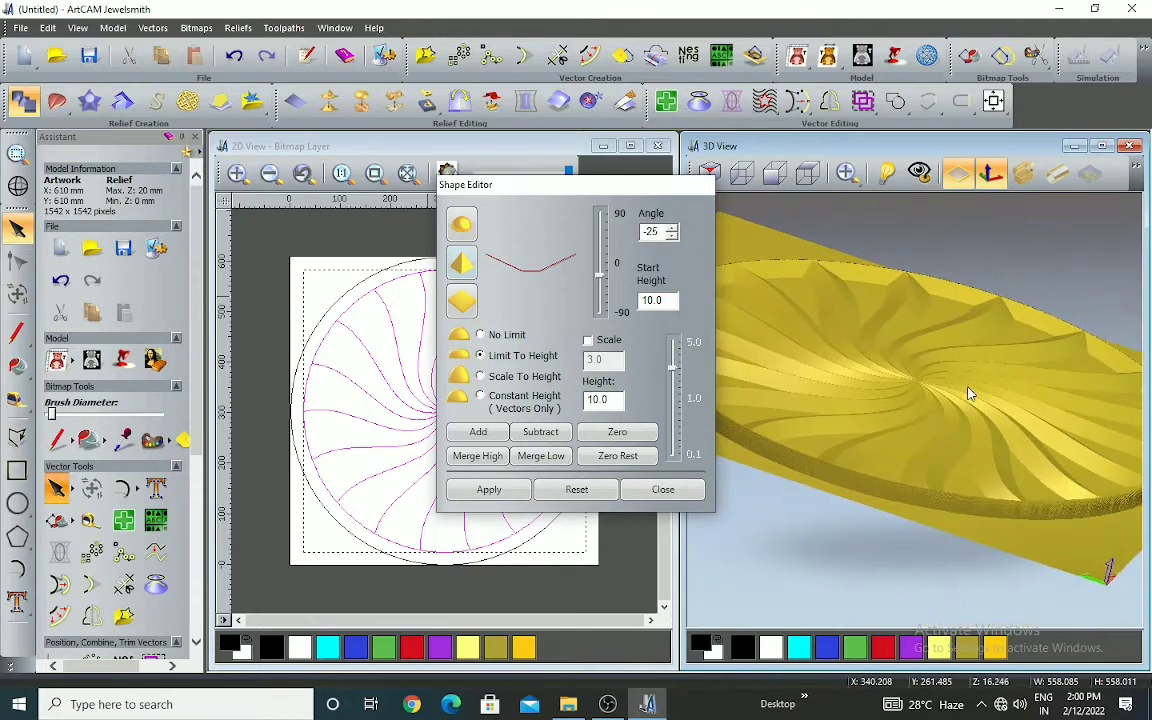
scroll(930, 340, down, 5)
drag(940, 343, 899, 358)
scroll(900, 358, up, 5)
scroll(913, 376, down, 5)
drag(916, 350, 897, 463)
scroll(940, 353, up, 3)
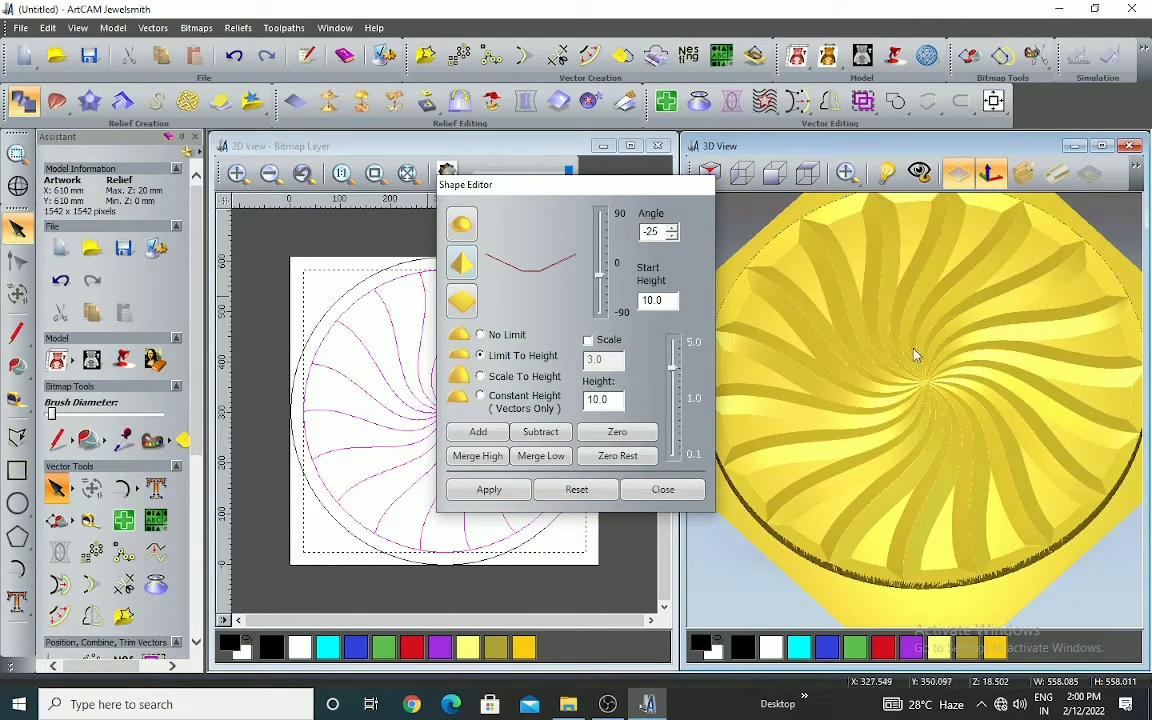
Examine the angular-profile swirl in the 3D view from overhead and at an oblique angle, checking the centre and facets
scroll(913, 355, up, 2)
scroll(885, 351, down, 5)
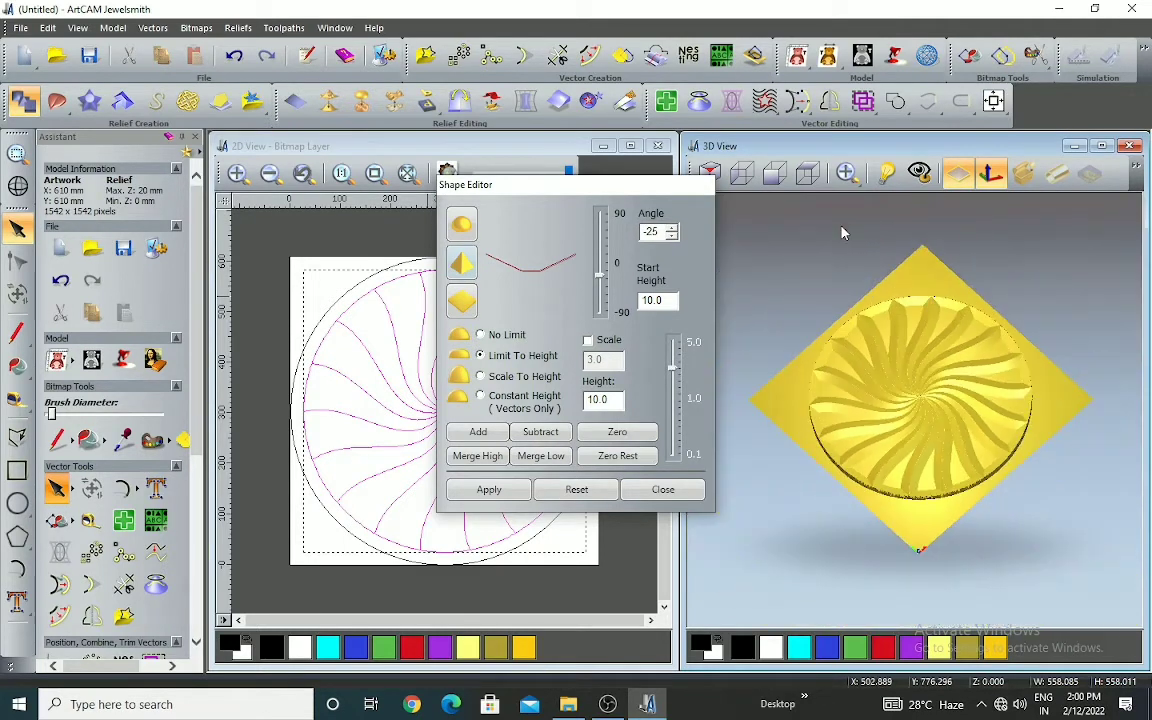
click(809, 173)
scroll(945, 395, down, 5)
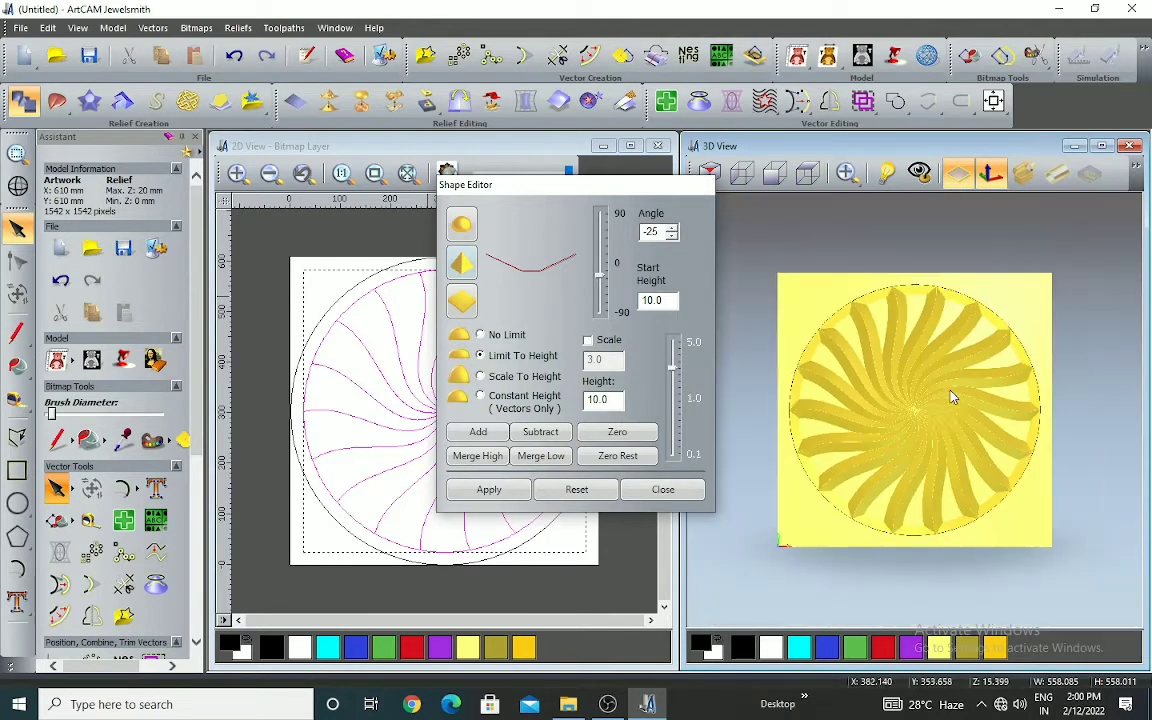
drag(937, 437, 941, 303)
scroll(915, 435, up, 5)
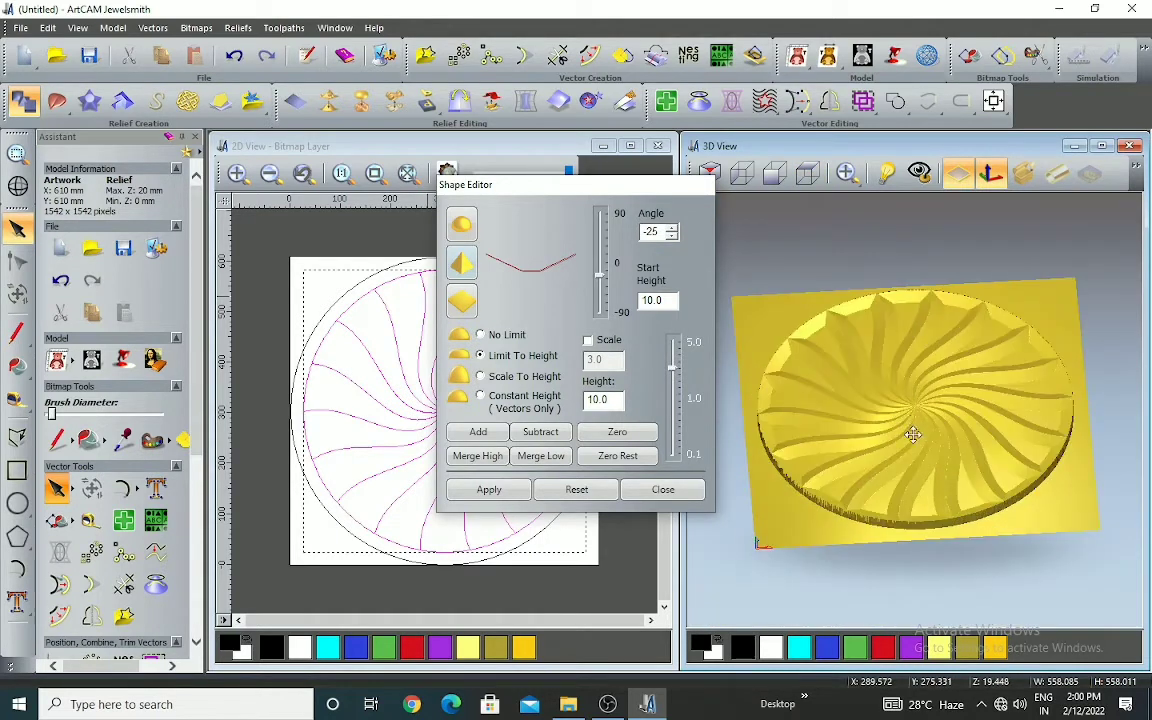
Undo the limited-height relief and add a constant-height angular relief to the segments at -25 degrees, start height 10, height 10
click(247, 65)
scroll(793, 326, down, 3)
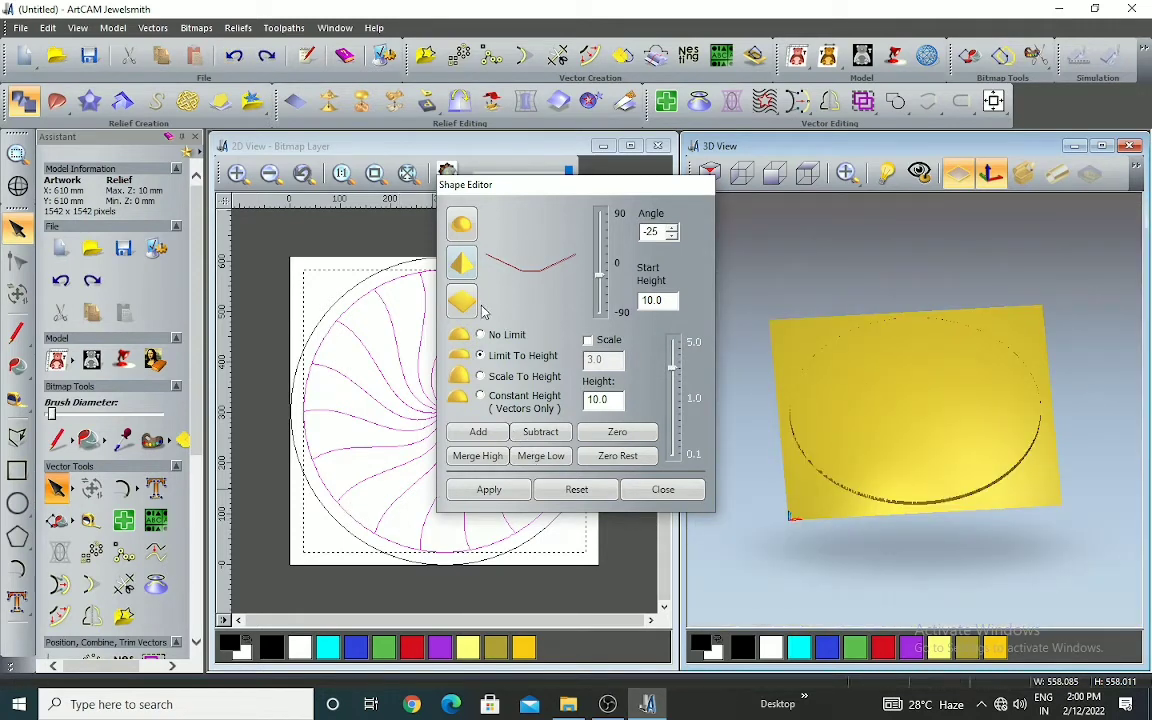
click(482, 397)
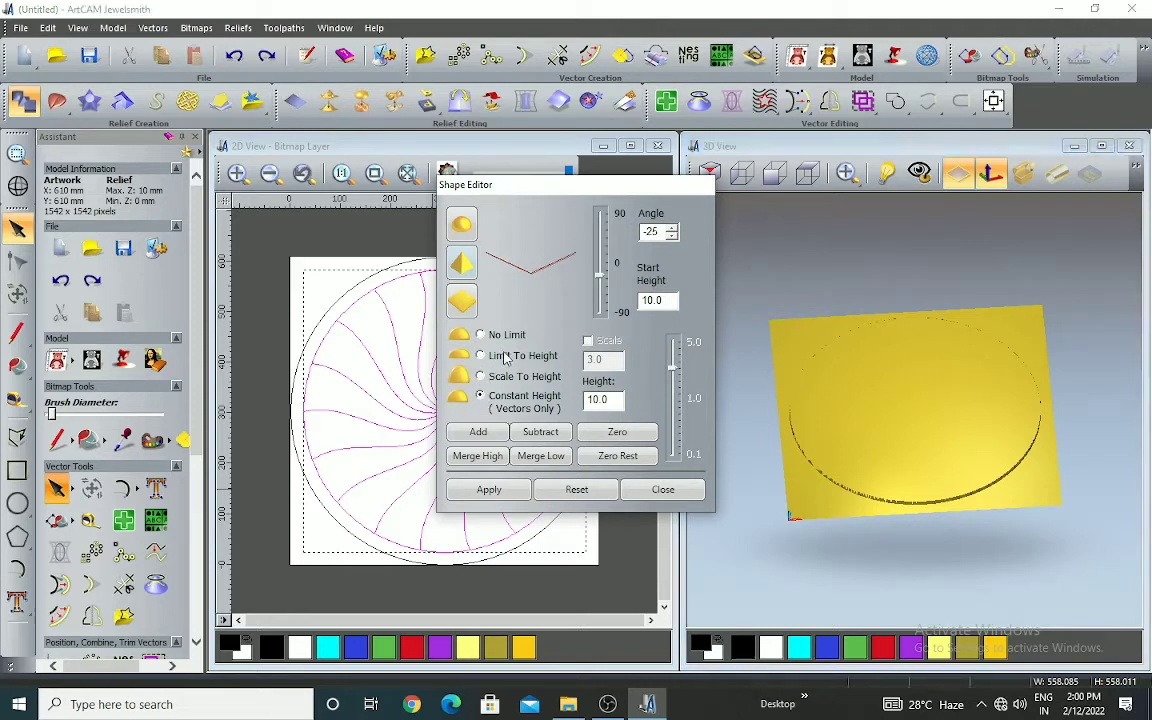
click(480, 432)
Examine the constant-height relief in the 3D view, checking the swirl centre and the disc's surface
scroll(913, 452, up, 6)
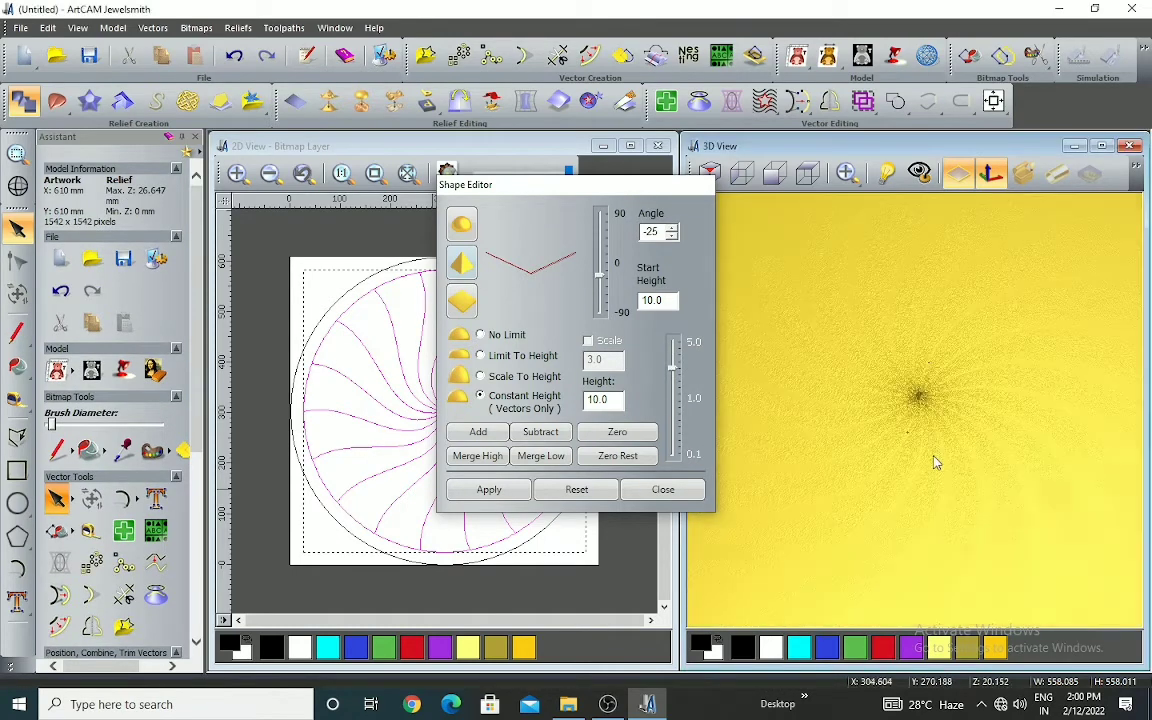
scroll(889, 394, up, 5)
scroll(892, 353, down, 1)
scroll(892, 345, down, 5)
scroll(861, 404, up, 3)
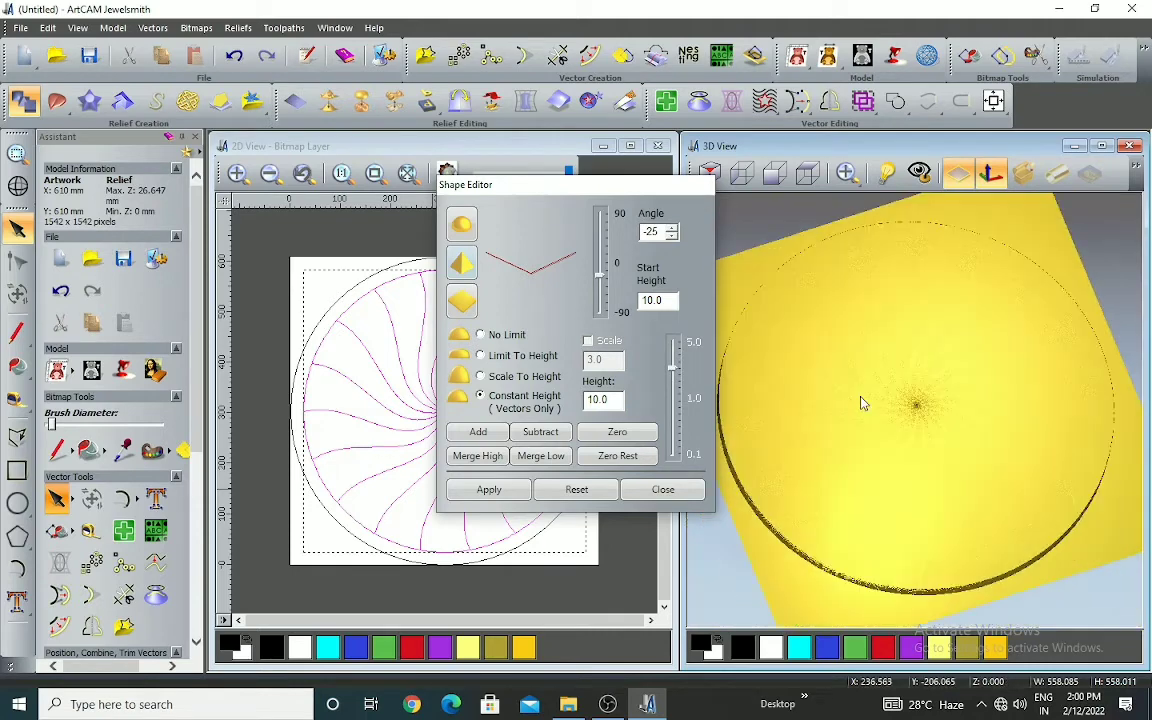
Undo the constant-height relief and add an angular relief at -13 degrees, start height 0, scaled to a height of 10
click(238, 58)
drag(669, 300, 619, 314)
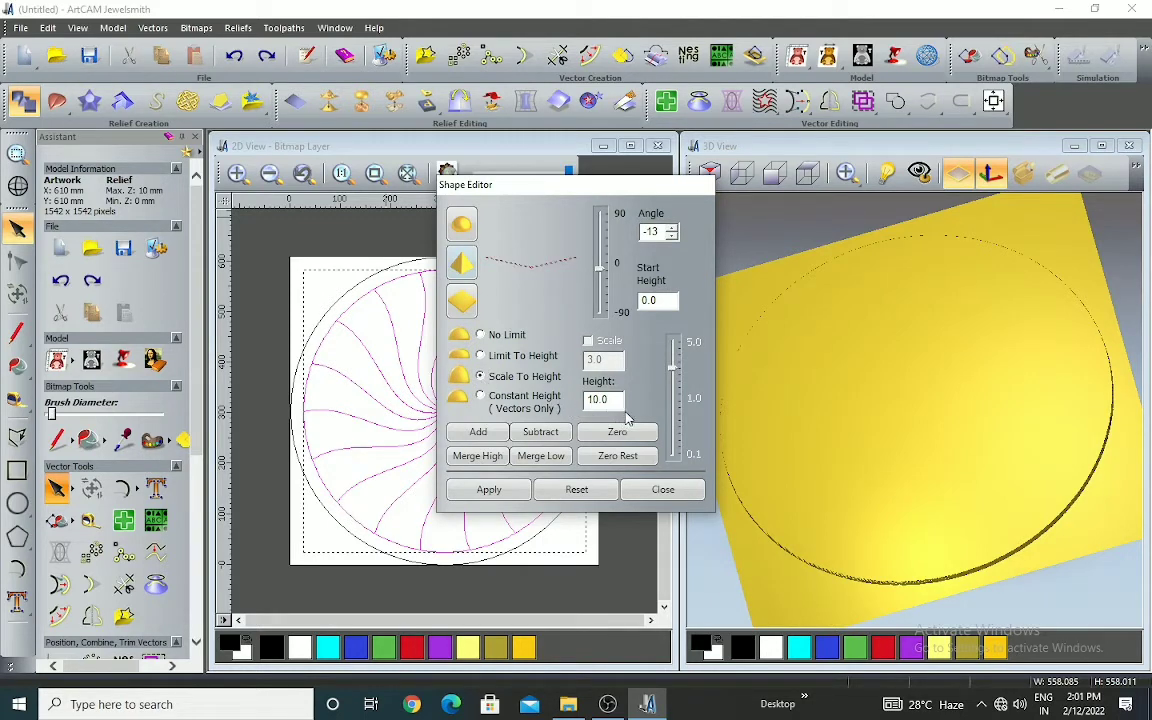
click(478, 432)
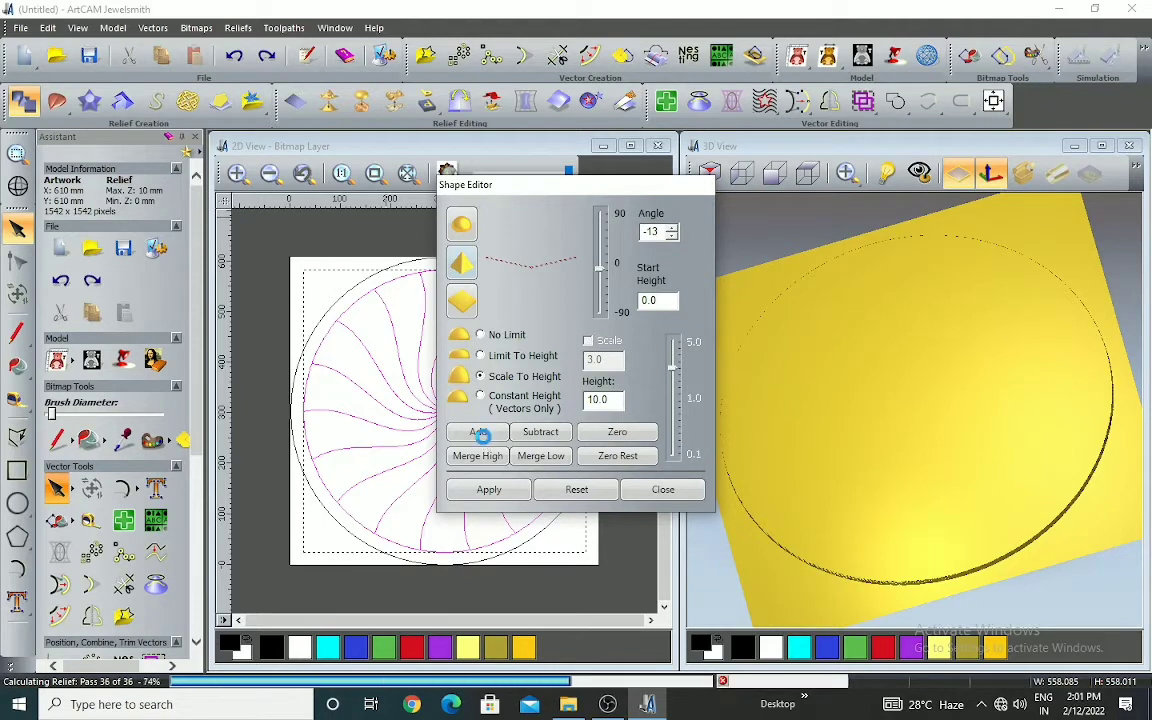
Examine the scaled angular swirl in the 3D view from several directions, checking the facets and how they meet at the centre
scroll(870, 384, up, 3)
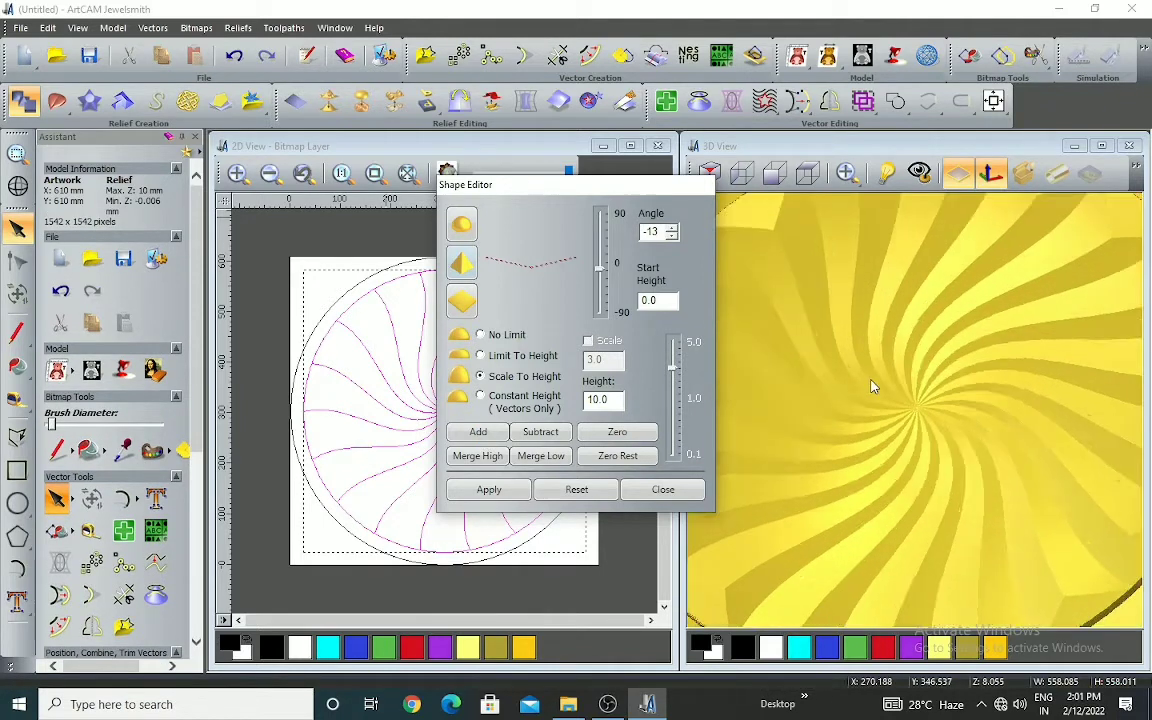
scroll(892, 390, down, 3)
drag(892, 390, 852, 481)
scroll(856, 372, up, 3)
scroll(922, 386, down, 3)
drag(930, 440, 913, 391)
scroll(856, 388, up, 3)
scroll(905, 352, down, 3)
scroll(918, 302, up, 2)
scroll(920, 302, up, 3)
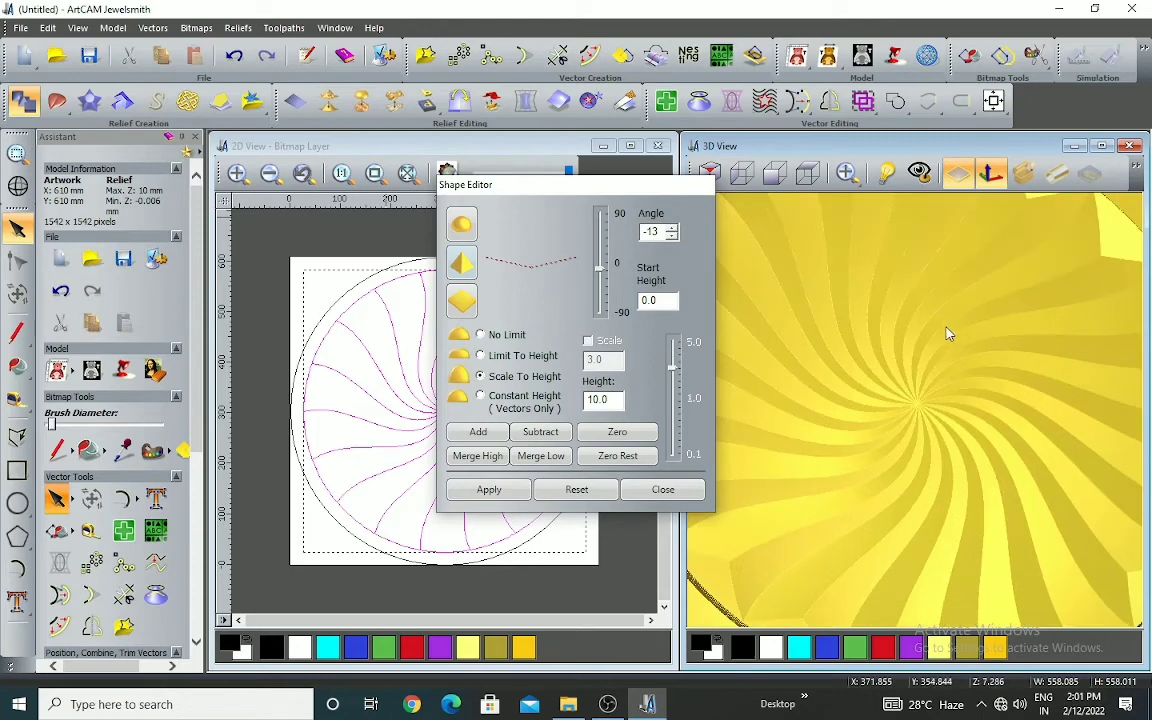
scroll(905, 391, down, 4)
scroll(925, 360, up, 3)
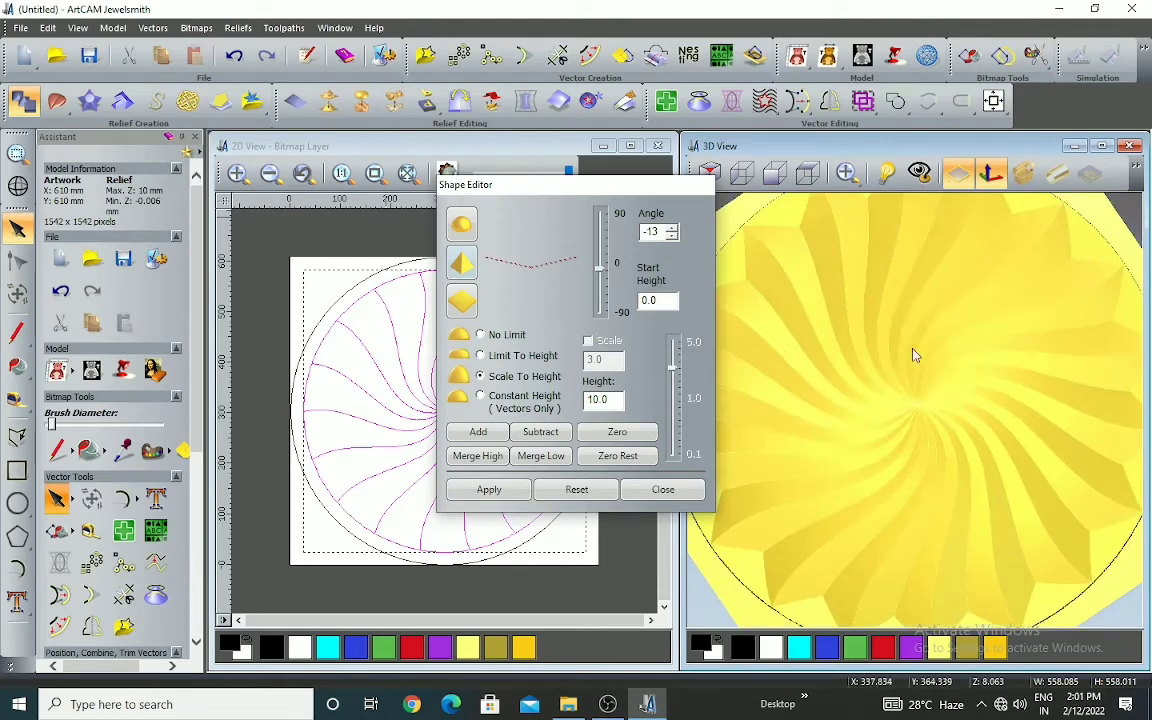
scroll(907, 339, down, 3)
Compare the swirl's centre close up with the whole disc in the 3D view, checking the pointed outer ends of the segments
drag(905, 300, 913, 380)
scroll(857, 451, up, 3)
scroll(950, 389, down, 3)
scroll(900, 417, up, 3)
scroll(904, 412, down, 1)
scroll(918, 411, up, 3)
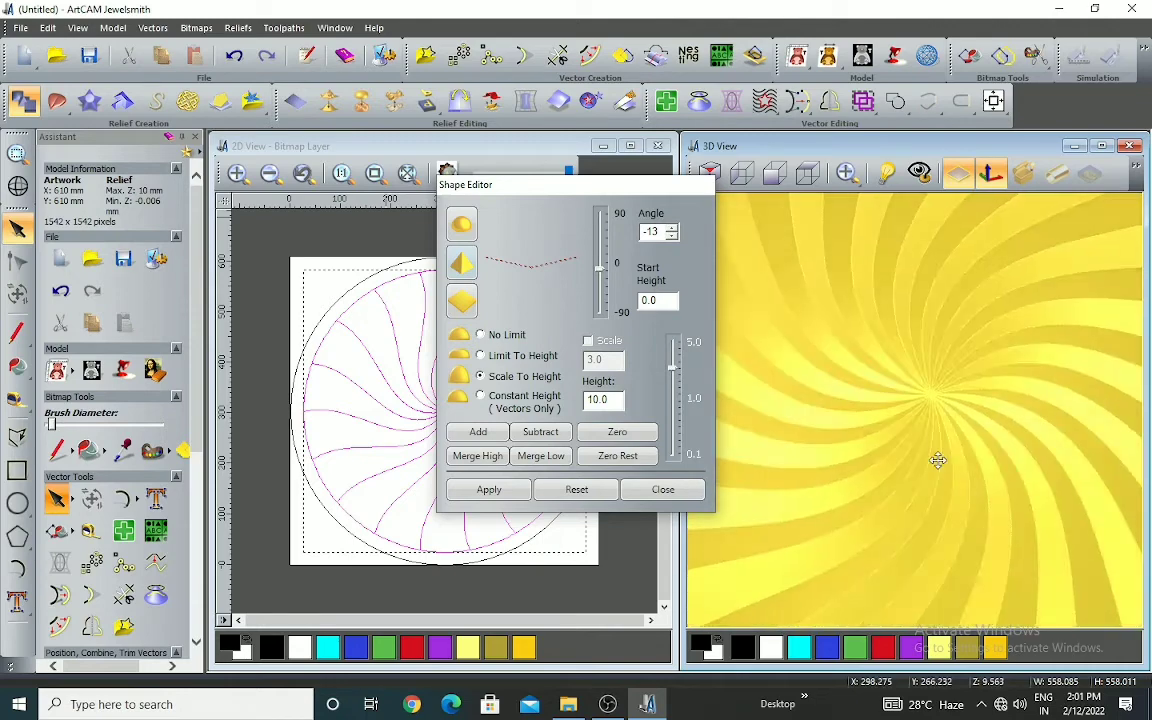
scroll(940, 465, down, 1)
scroll(895, 437, down, 3)
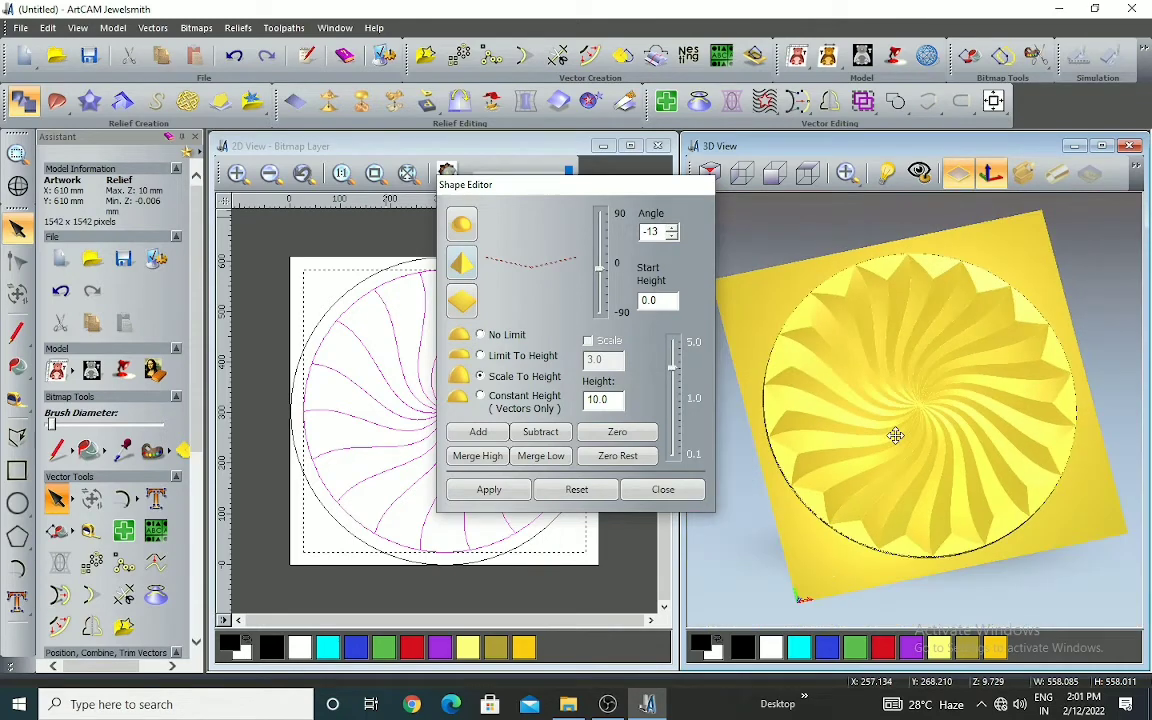
scroll(880, 428, down, 2)
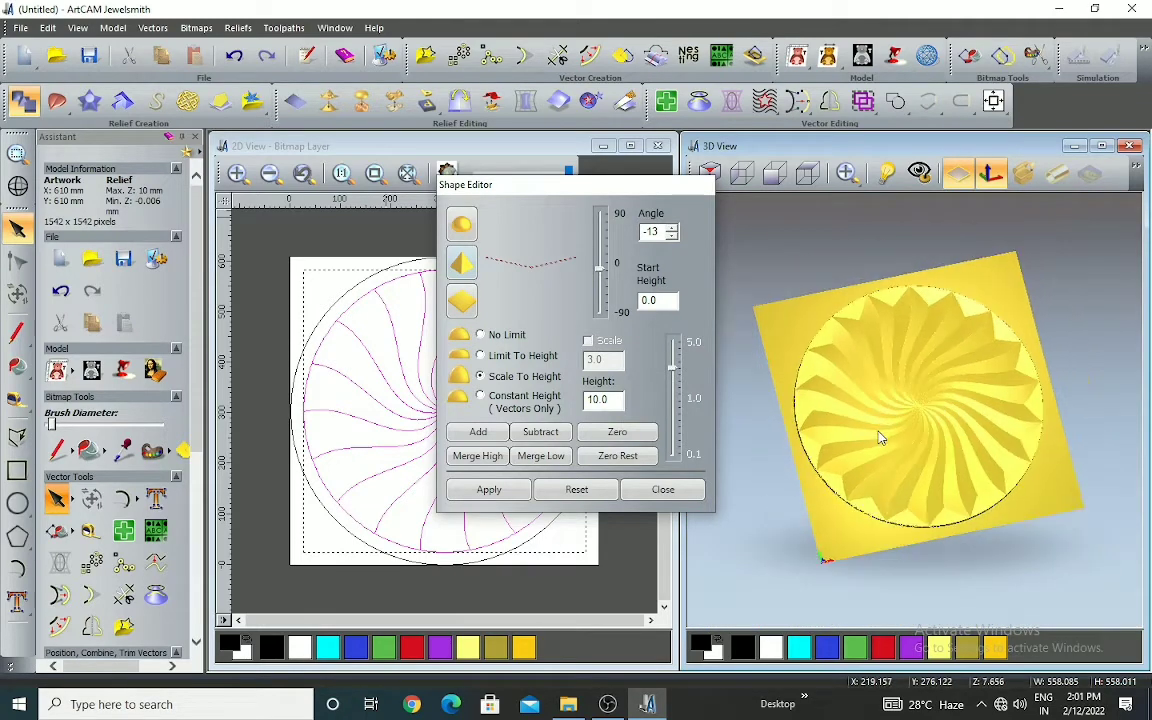
scroll(946, 463, up, 2)
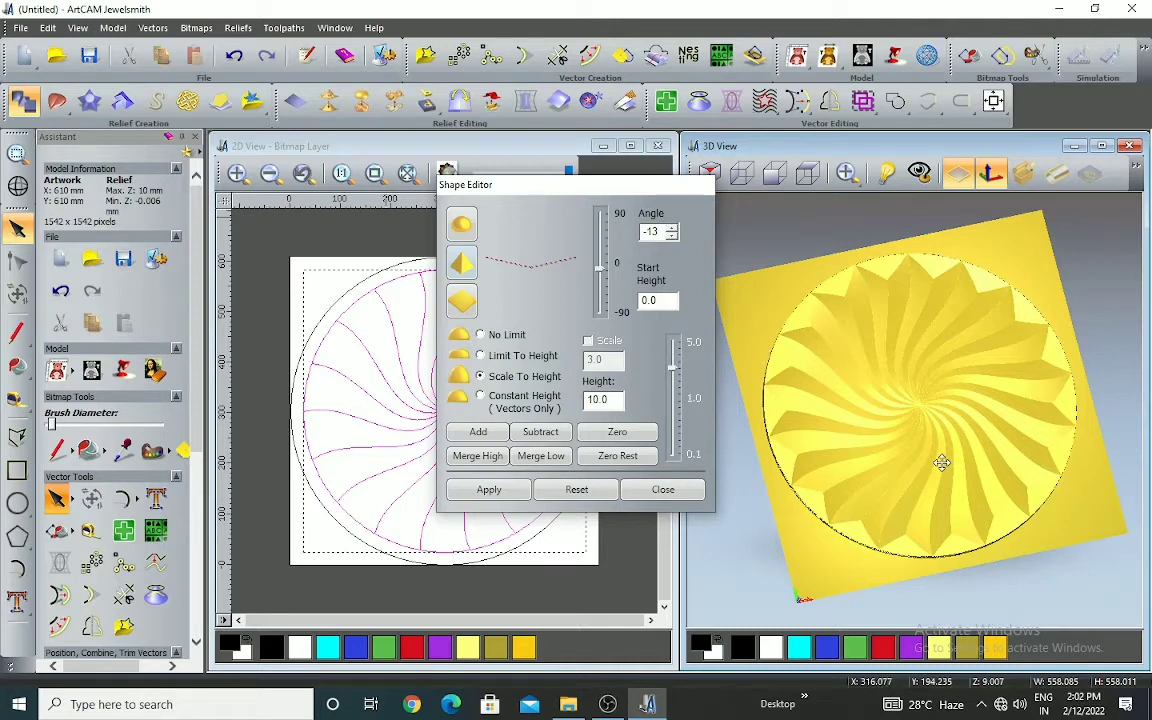
scroll(942, 462, up, 2)
scroll(940, 463, down, 3)
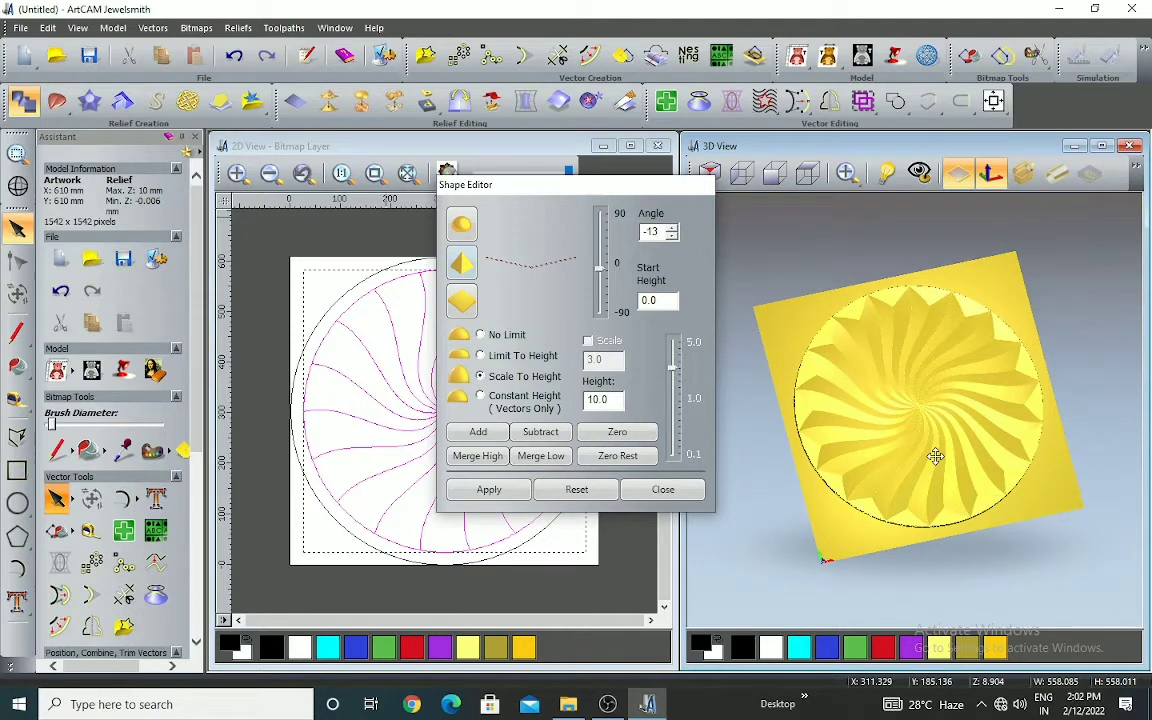
scroll(912, 454, up, 2)
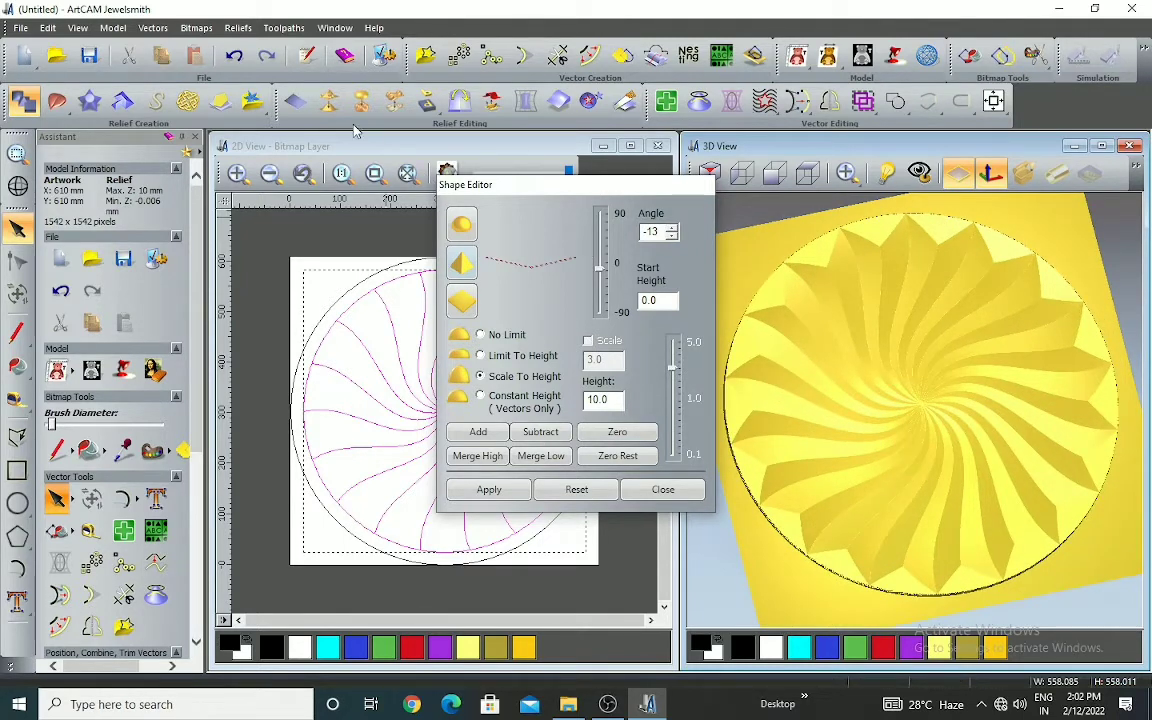
Undo the angular relief and add it again at -13 degrees, start height 0, scaled to a height of 10
click(238, 62)
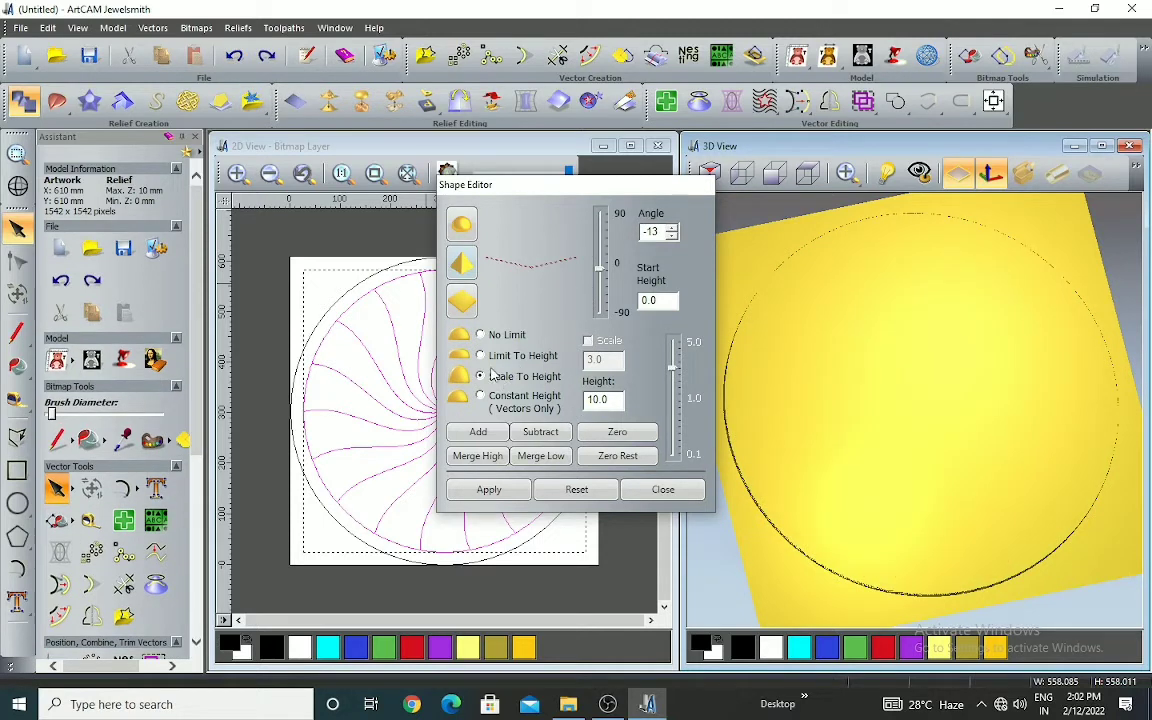
click(481, 357)
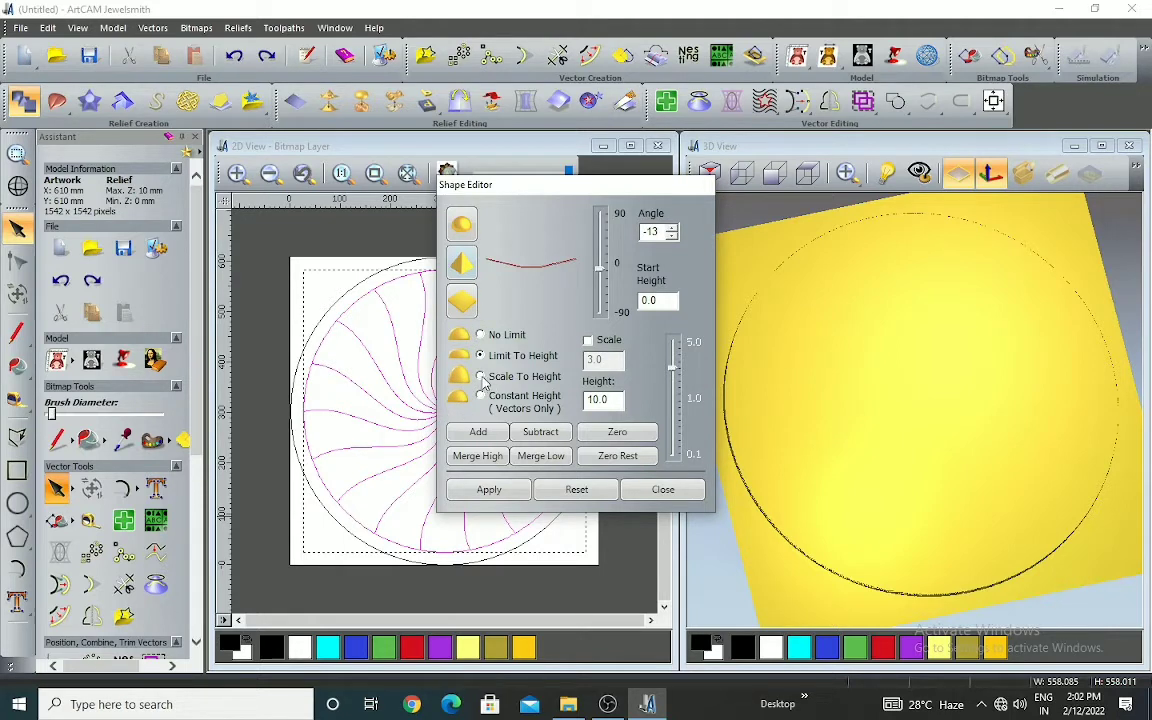
click(480, 432)
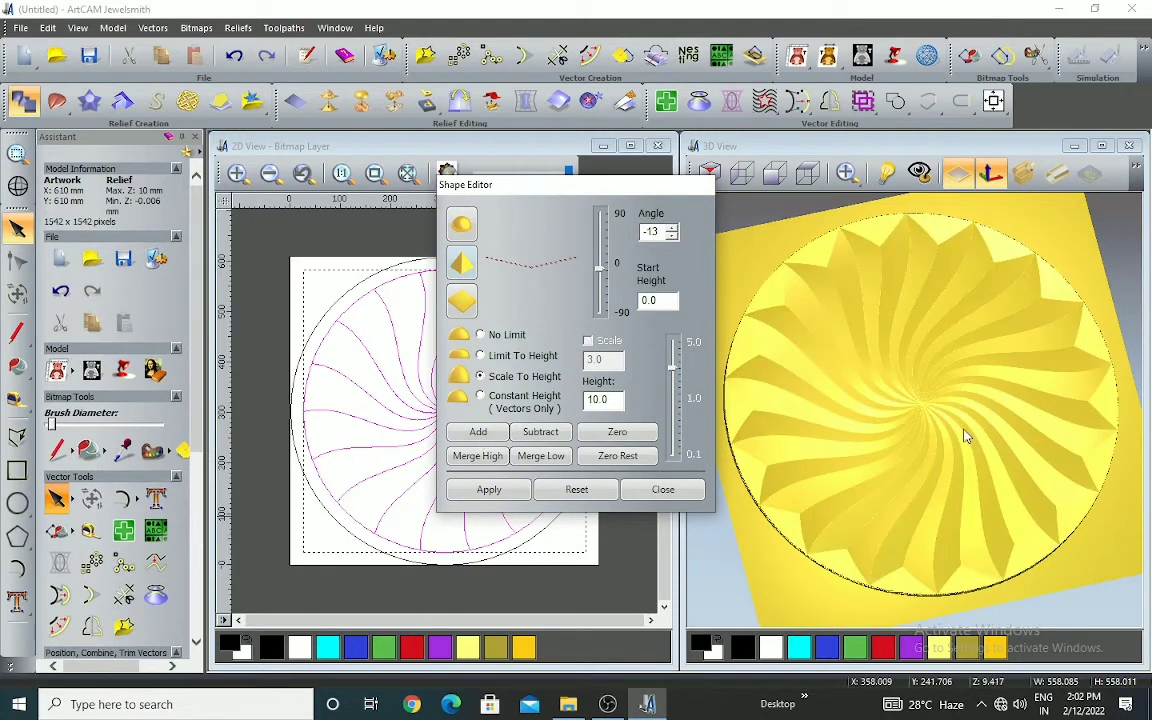
Examine the re-added angular swirl in the 3D view from low and steep angles, checking the facets and disc edge
scroll(965, 436, down, 2)
drag(949, 424, 901, 485)
scroll(948, 451, up, 4)
right_drag(903, 484, 936, 474)
drag(936, 373, 911, 350)
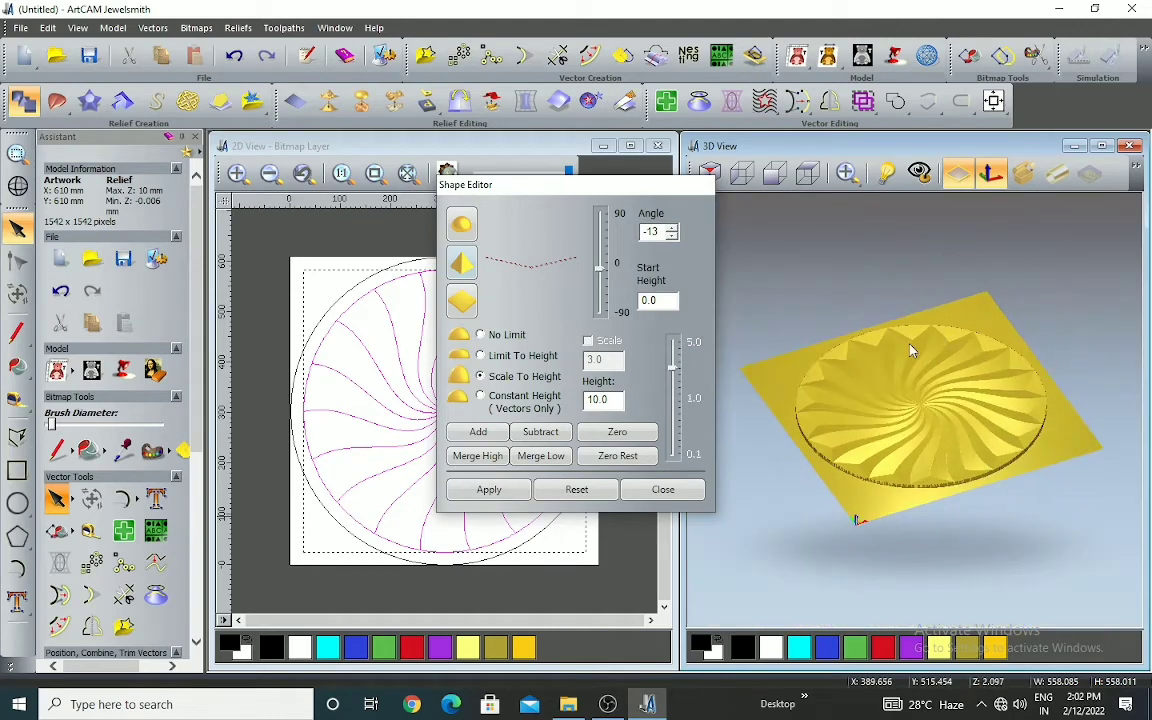
right_drag(898, 415, 892, 364)
drag(892, 364, 964, 438)
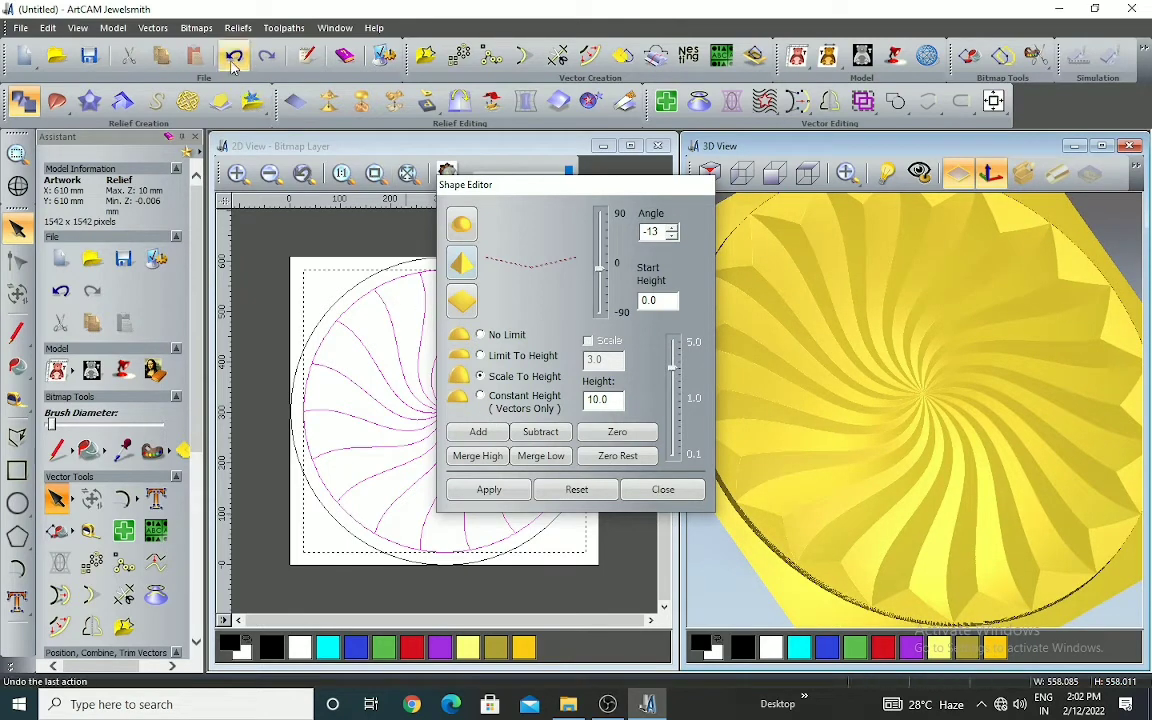
Undo the angular relief and add a round-profile relief at 25 degrees, start height 0, scaled to a height of 10
click(462, 225)
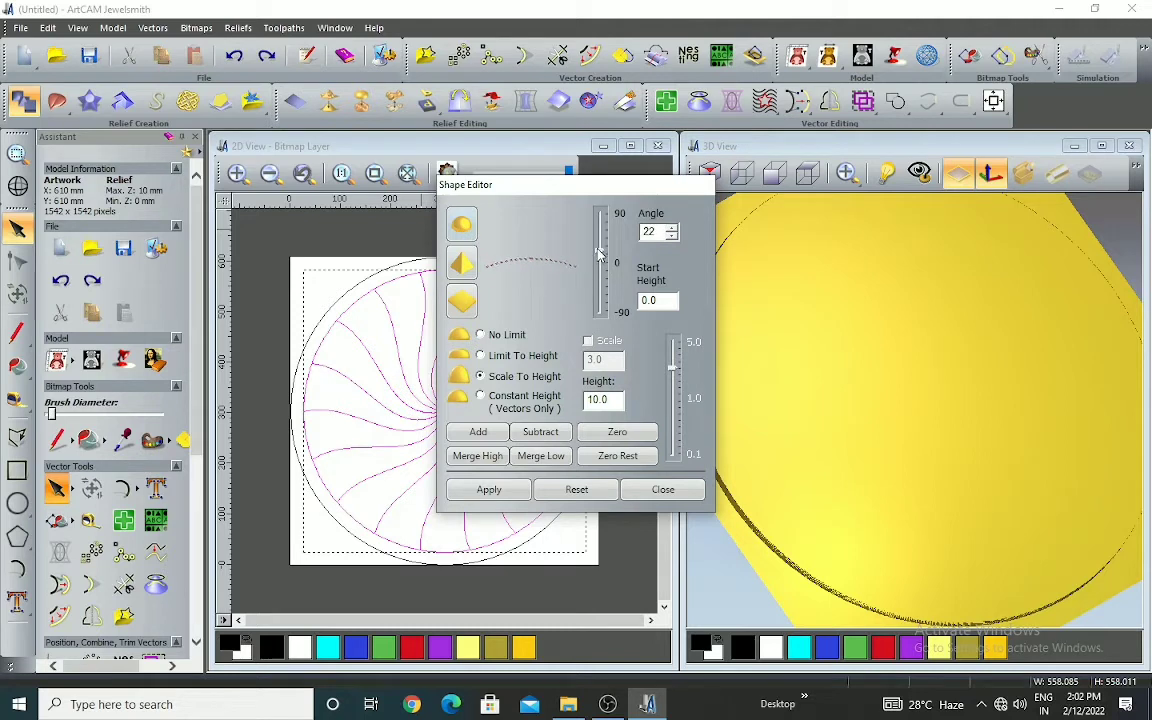
click(478, 432)
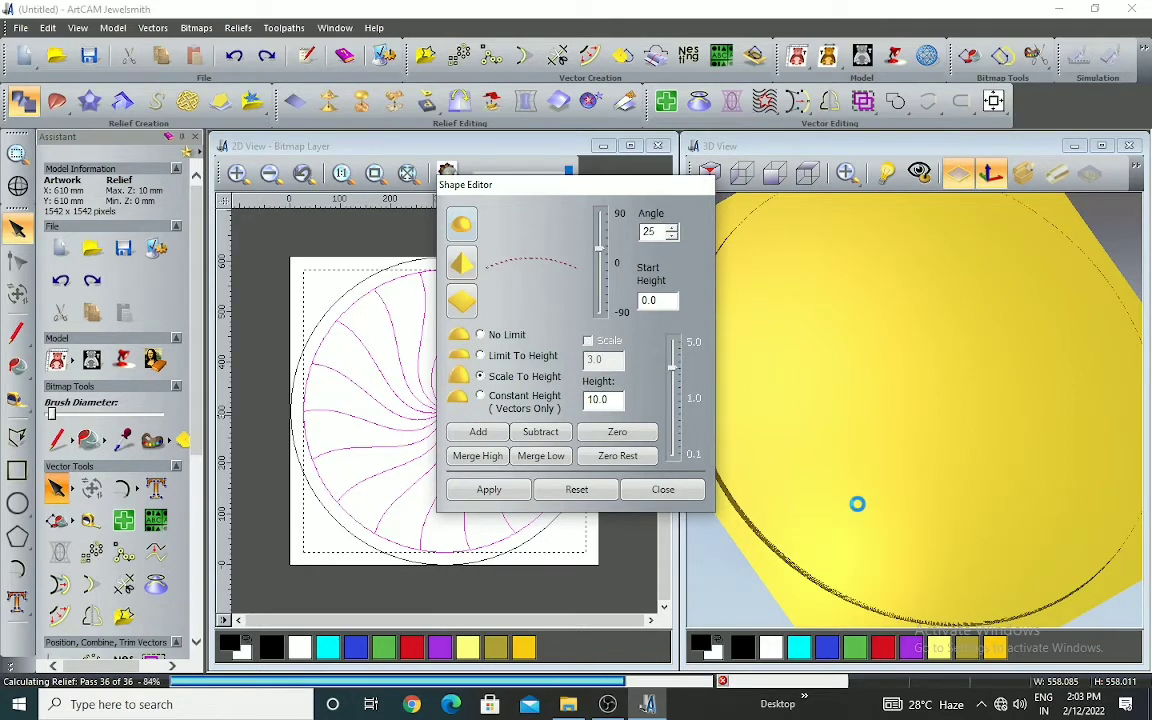
Examine the convex round-profile swirl in the 3D view from above and from low angles, checking the centre, ridges and edge
scroll(962, 414, down, 4)
drag(962, 414, 869, 372)
scroll(928, 376, up, 5)
scroll(930, 407, down, 4)
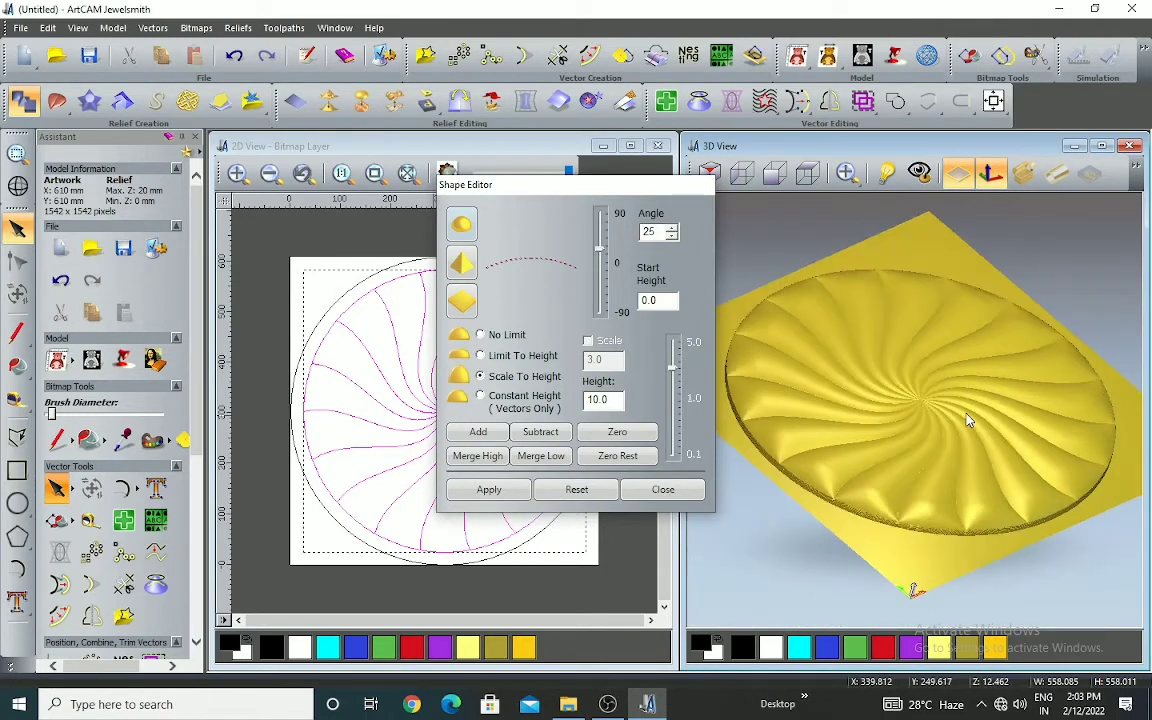
scroll(880, 370, up, 5)
scroll(895, 422, down, 4)
drag(895, 422, 905, 383)
scroll(928, 476, up, 4)
scroll(928, 336, down, 4)
scroll(928, 336, down, 4)
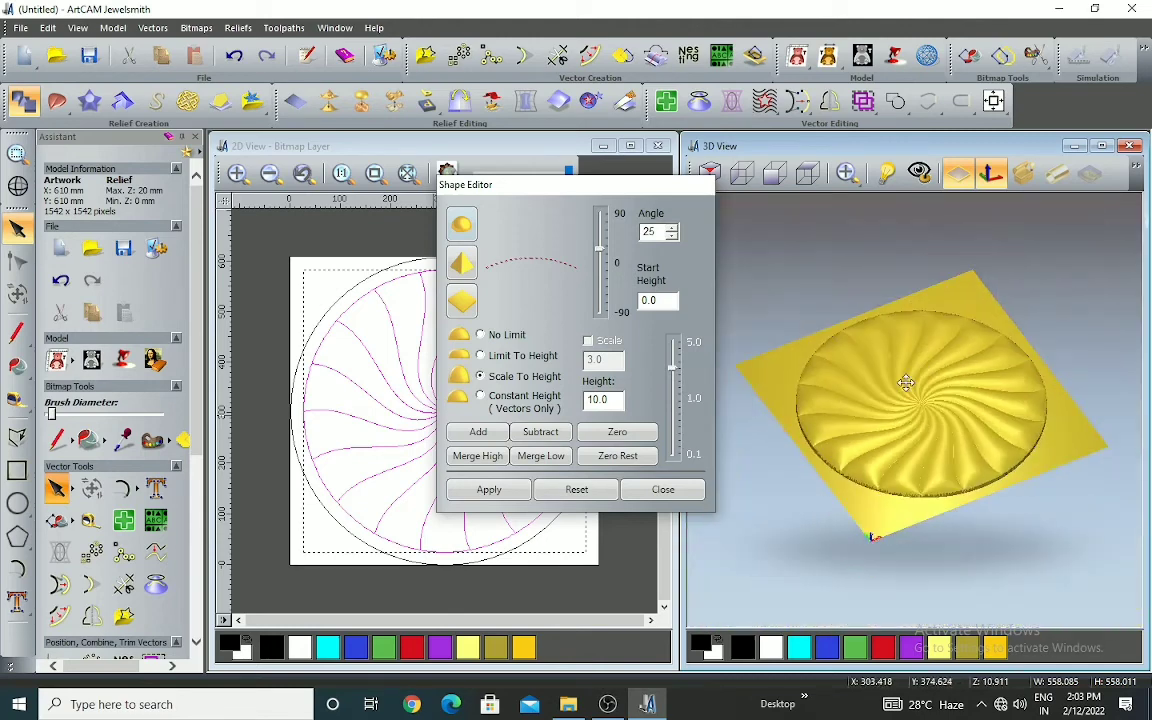
scroll(902, 431, up, 3)
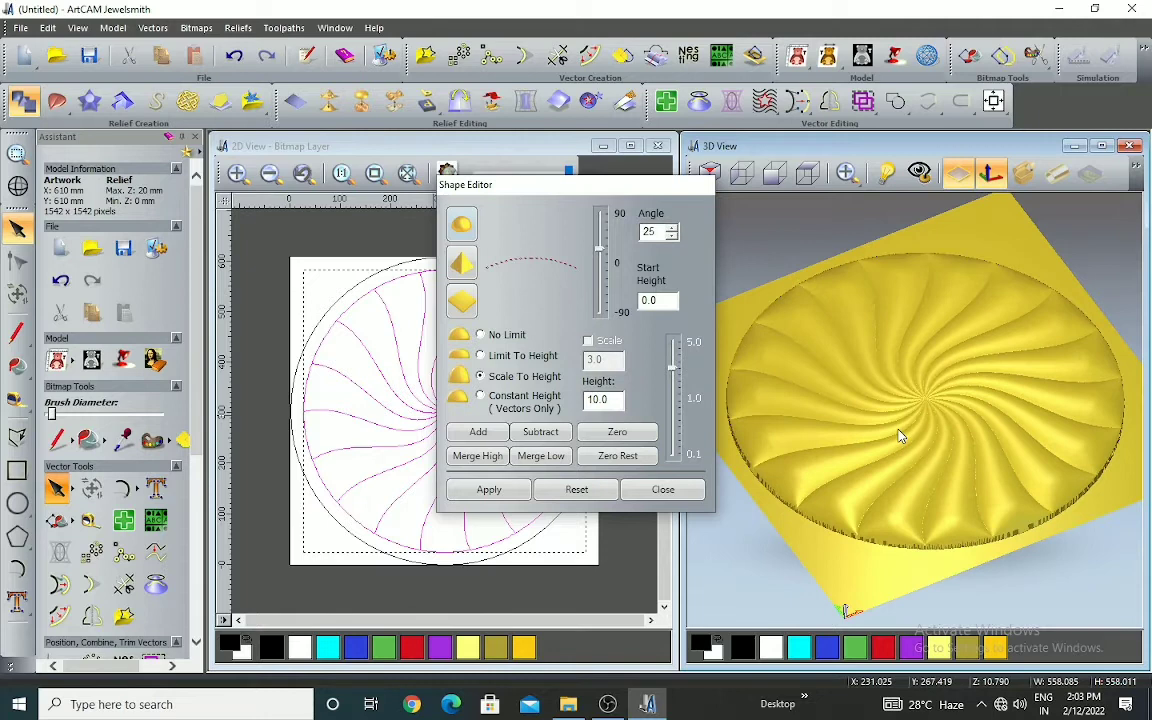
scroll(905, 417, up, 5)
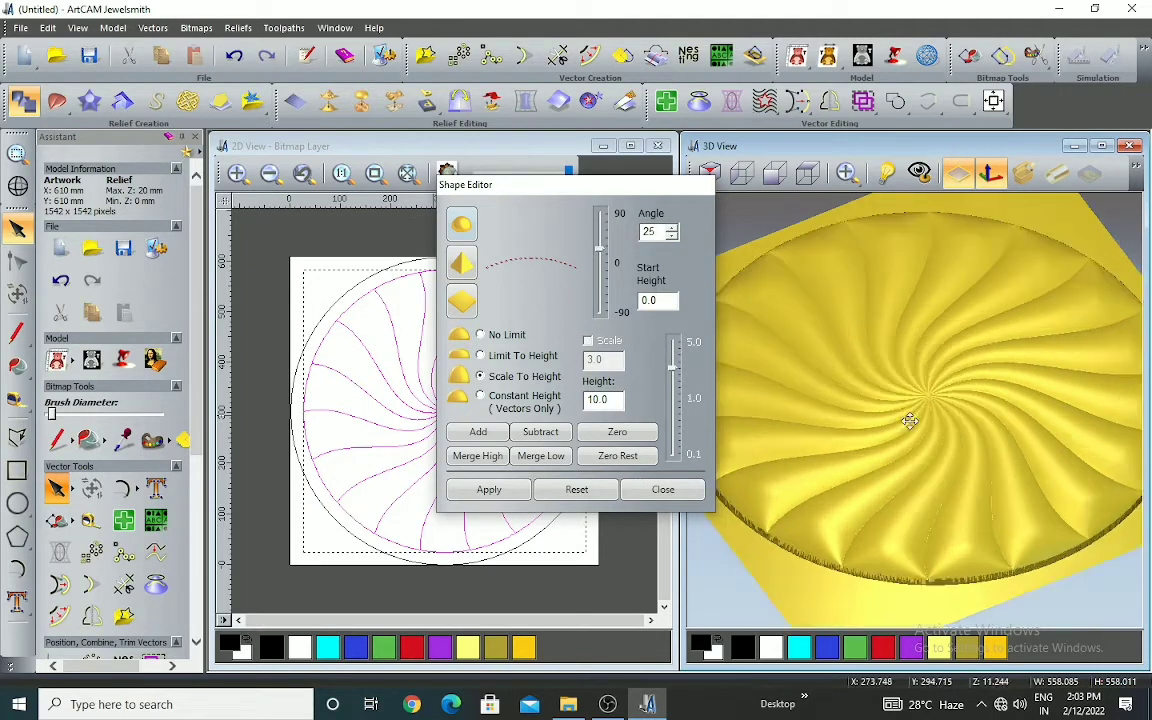
drag(918, 381, 913, 368)
scroll(913, 368, down, 4)
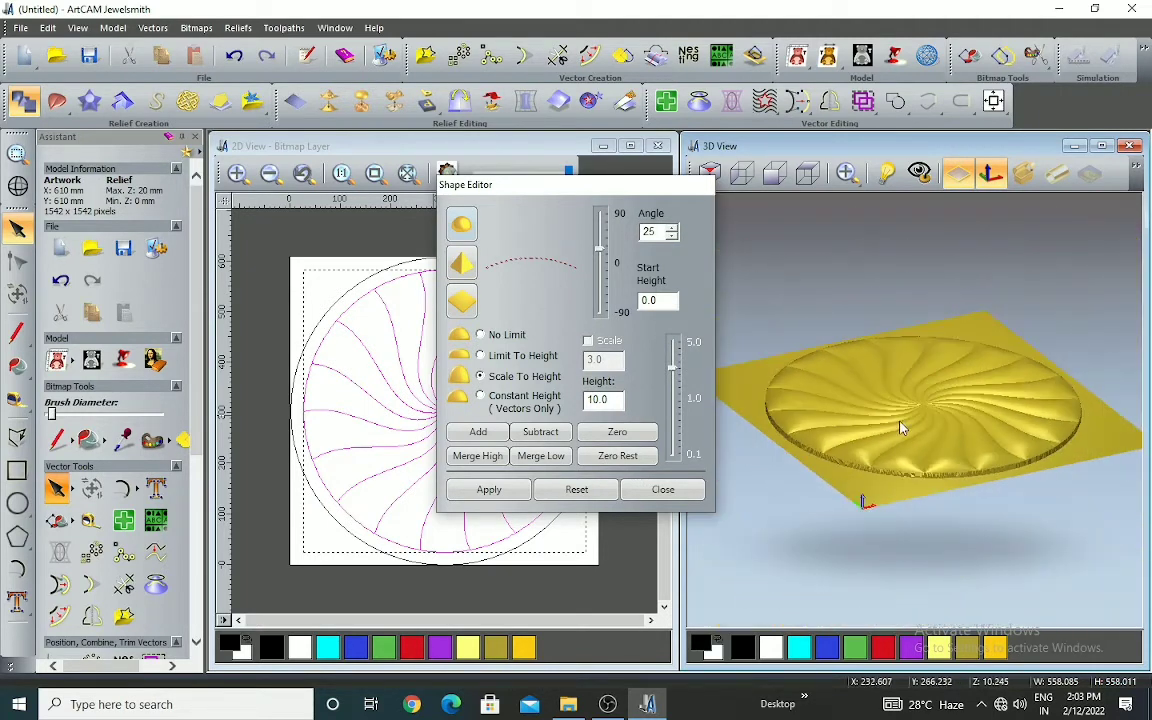
Undo the added round relief and subtract a round-profile relief at 39 degrees, start height 0, scaled to a height of 10
click(234, 57)
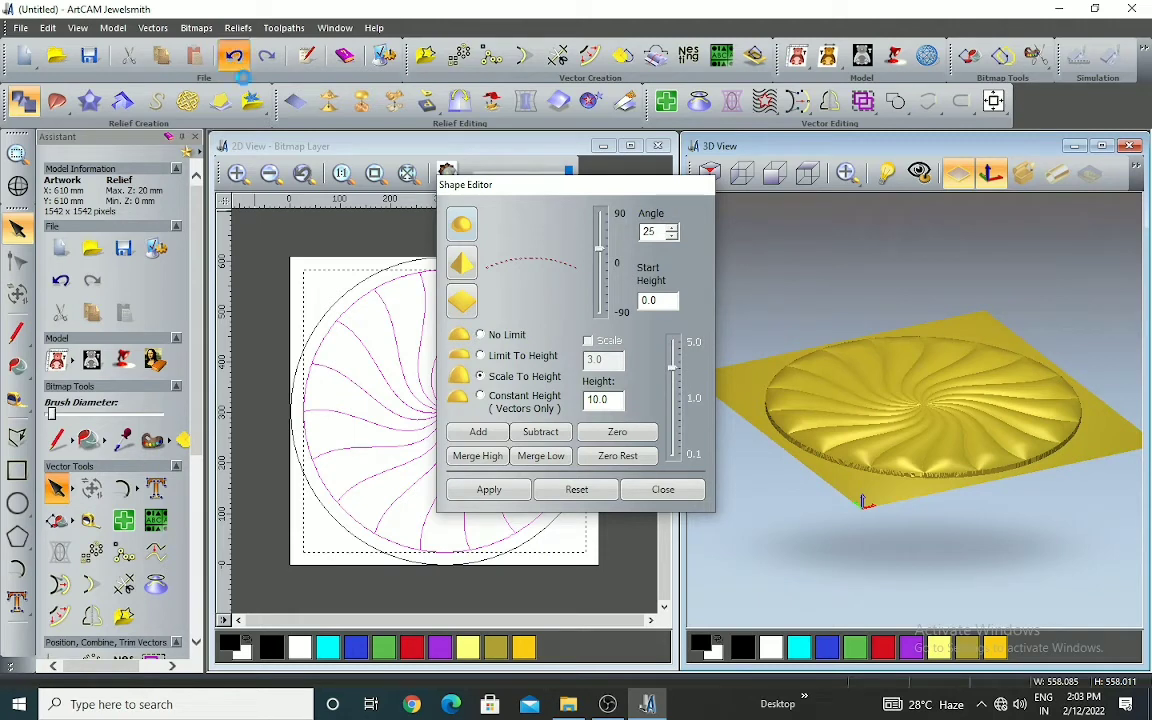
drag(600, 260, 600, 252)
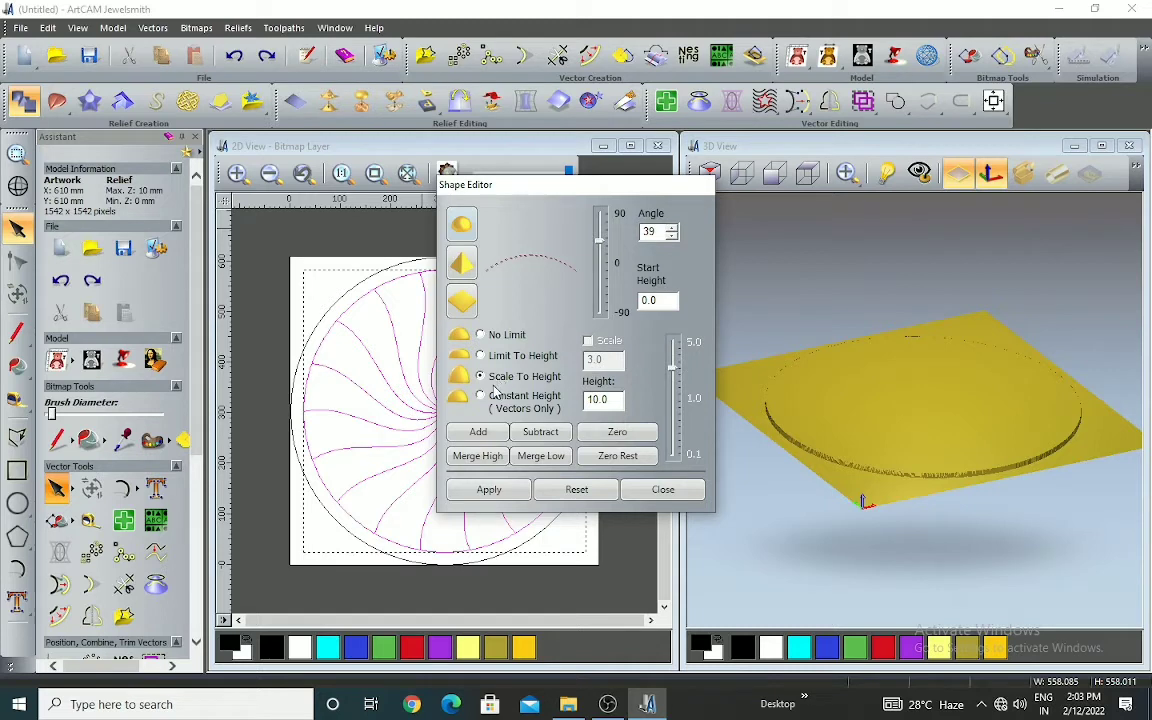
click(541, 435)
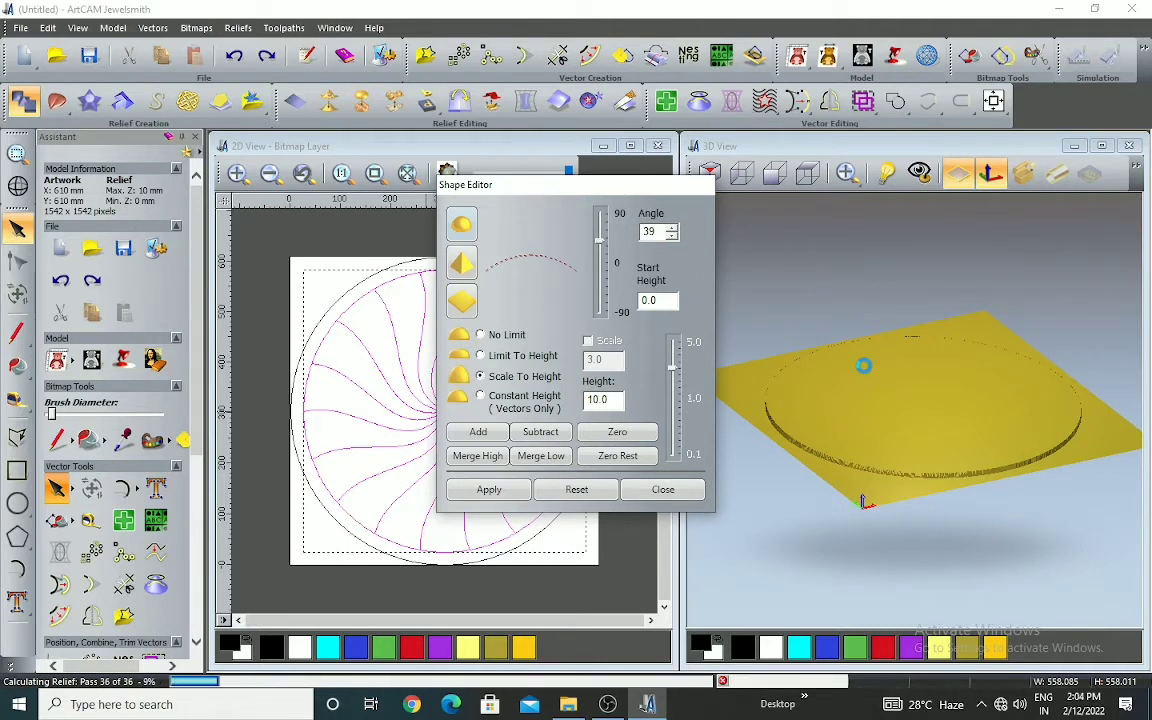
Examine the subtracted round-profile swirl in the 3D view from several angles, checking the hollows and the centre
drag(867, 373, 913, 519)
scroll(890, 430, up, 3)
middle_drag(886, 430, 906, 424)
drag(905, 423, 890, 300)
scroll(944, 367, down, 5)
drag(946, 388, 842, 362)
Hide the flat zero plane around the disc in the 3D view and inspect the isolated swirl relief
click(959, 180)
scroll(923, 378, up, 3)
scroll(950, 390, down, 3)
scroll(842, 362, up, 4)
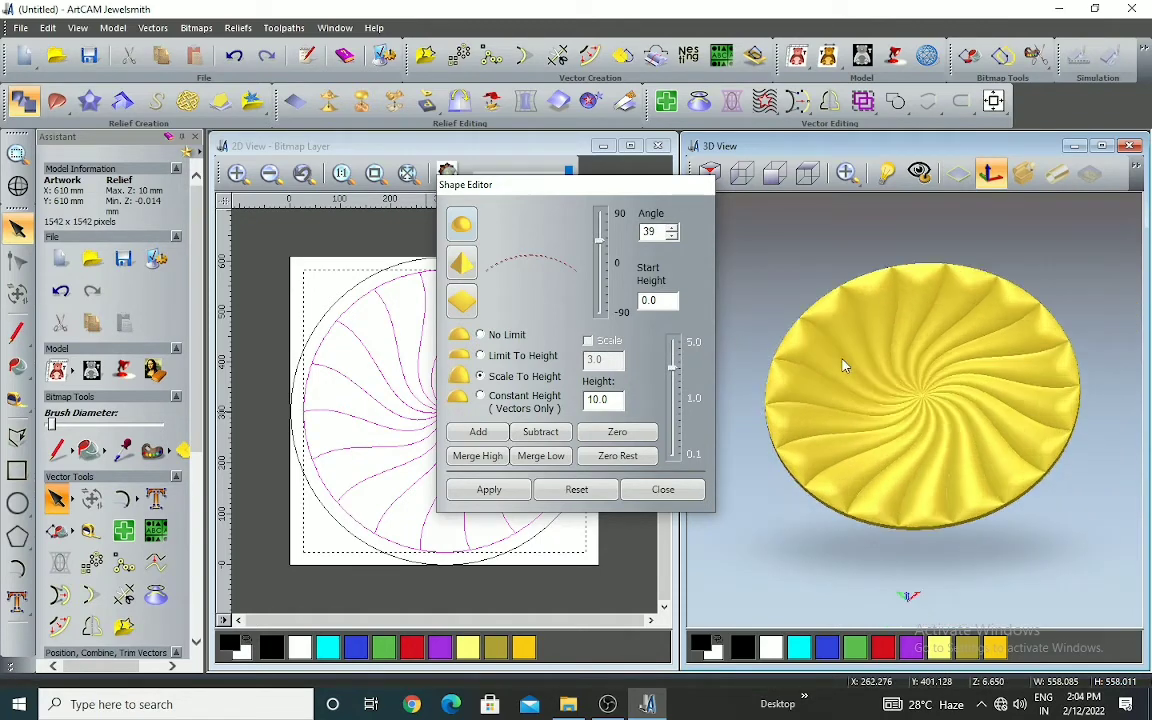
drag(895, 430, 977, 515)
scroll(974, 502, down, 3)
scroll(871, 358, up, 1)
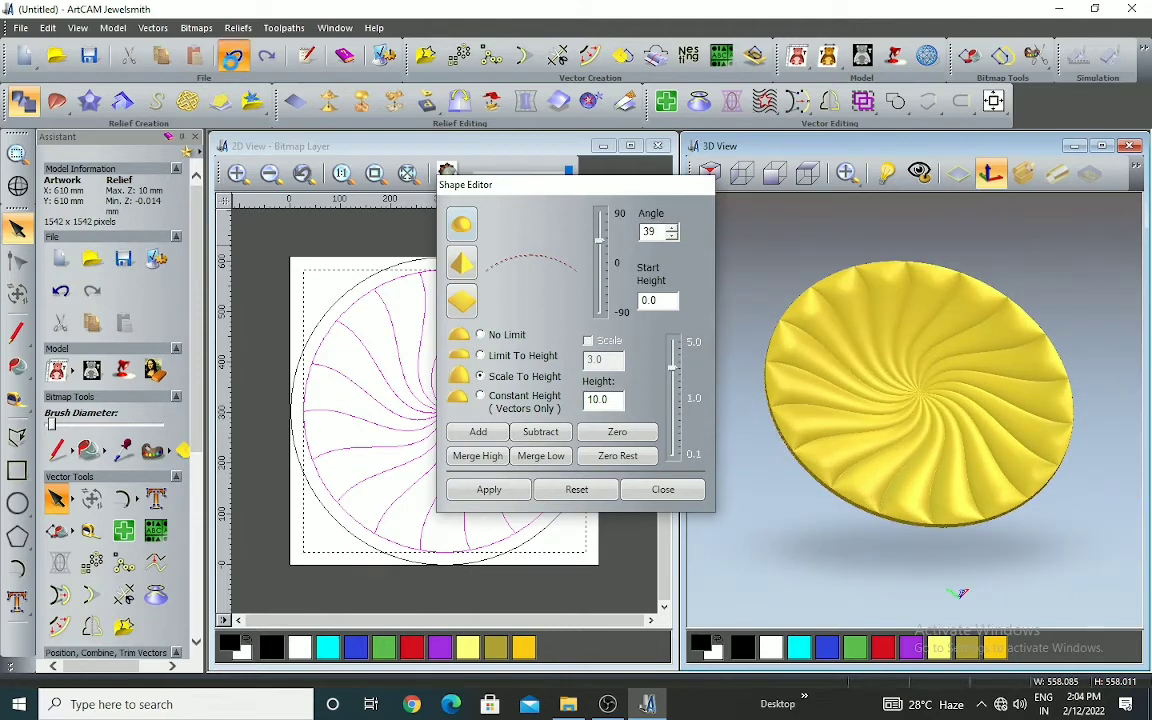
Undo the round-profile subtraction and add a flat-profile relief with start height 10 to the swirl segments
key(ctrl+z)
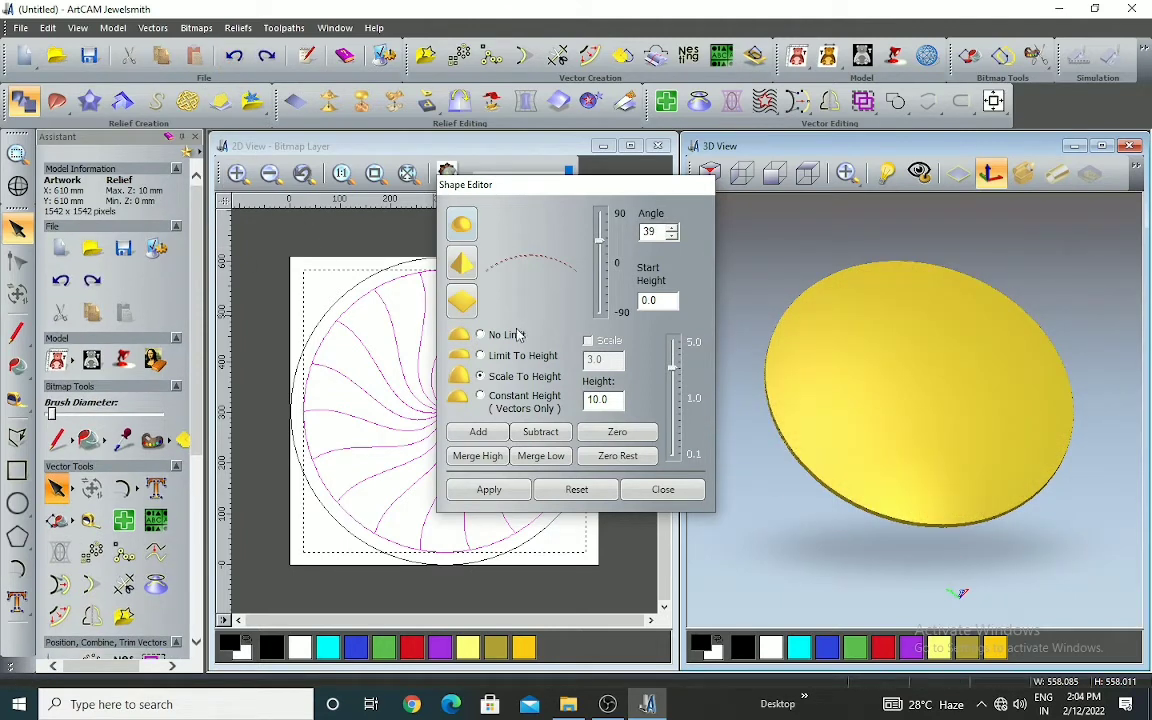
click(466, 304)
double_click(659, 302)
text(10)
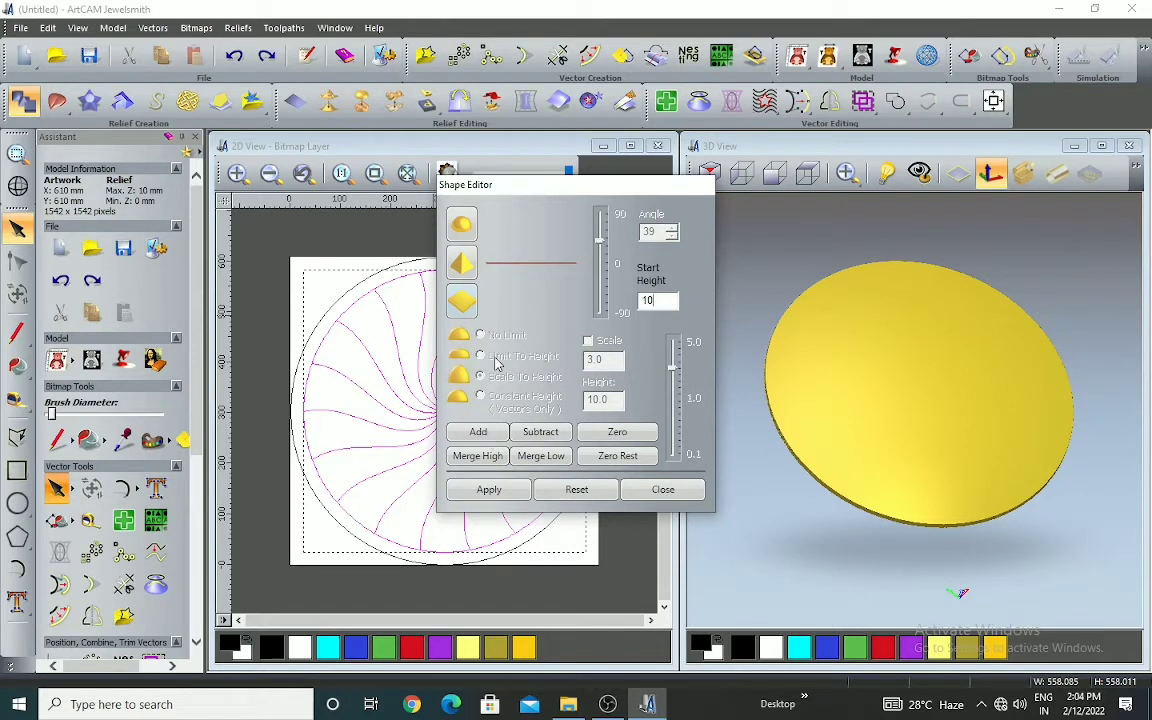
click(484, 434)
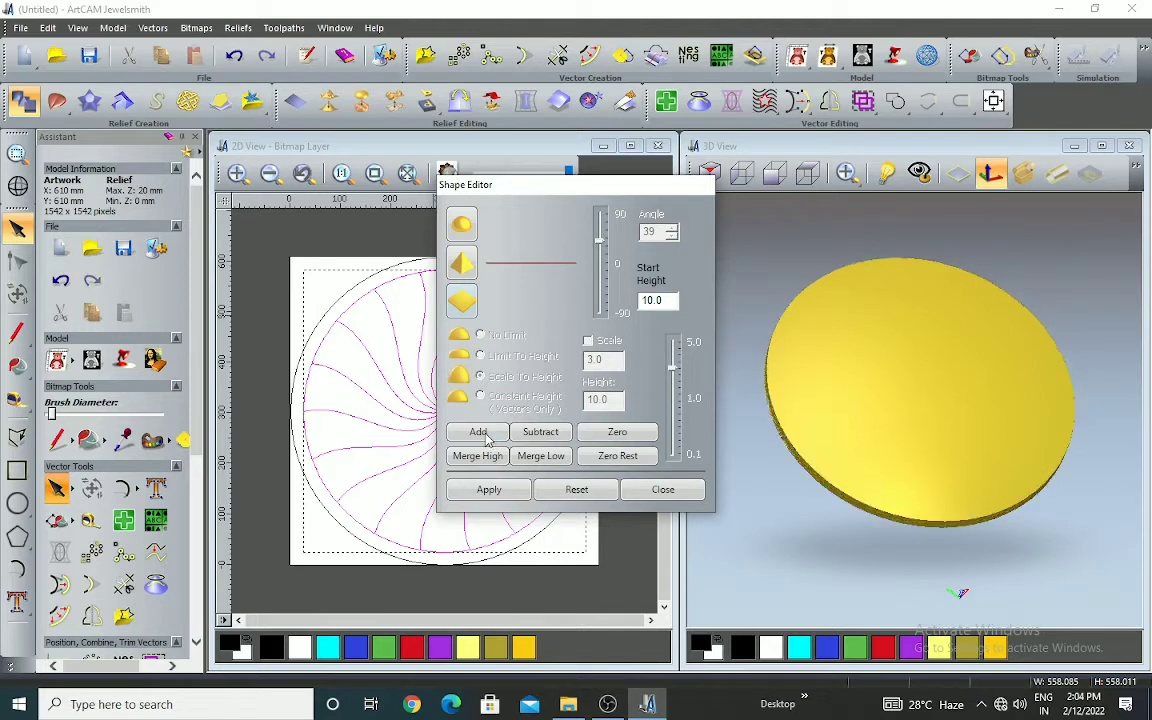
Undo the flat-profile addition and subtract the flat profile at start height 10 from the swirl segments
click(234, 57)
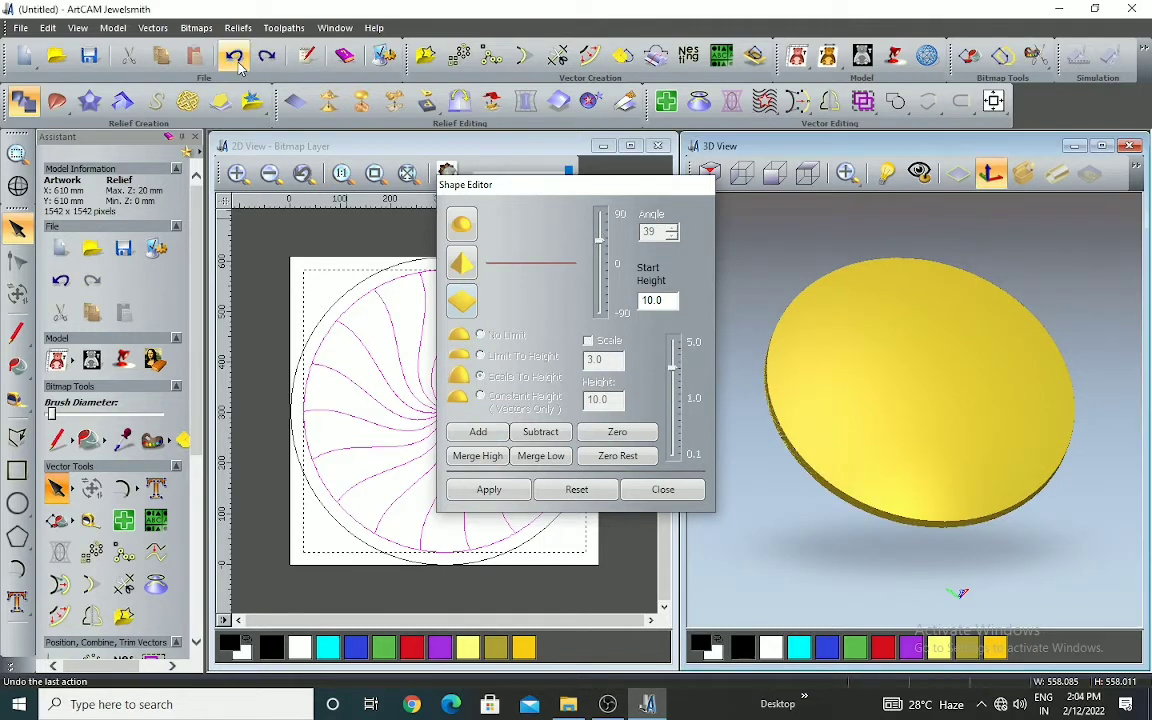
click(545, 432)
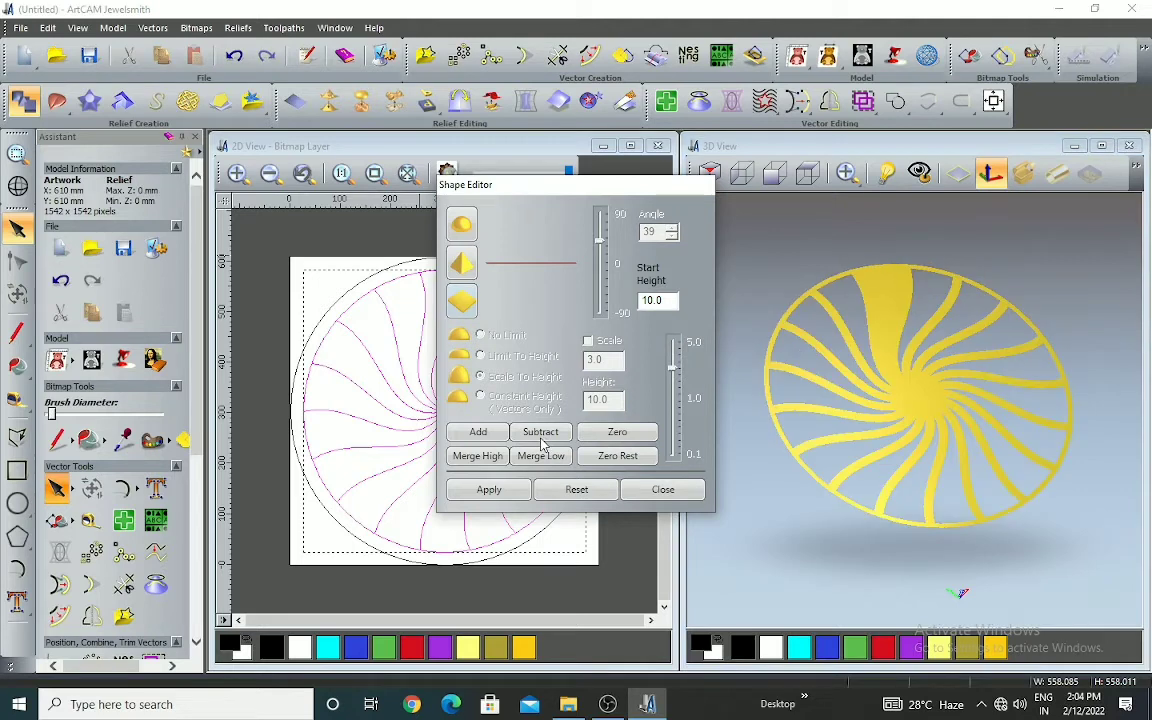
scroll(844, 336, up, 3)
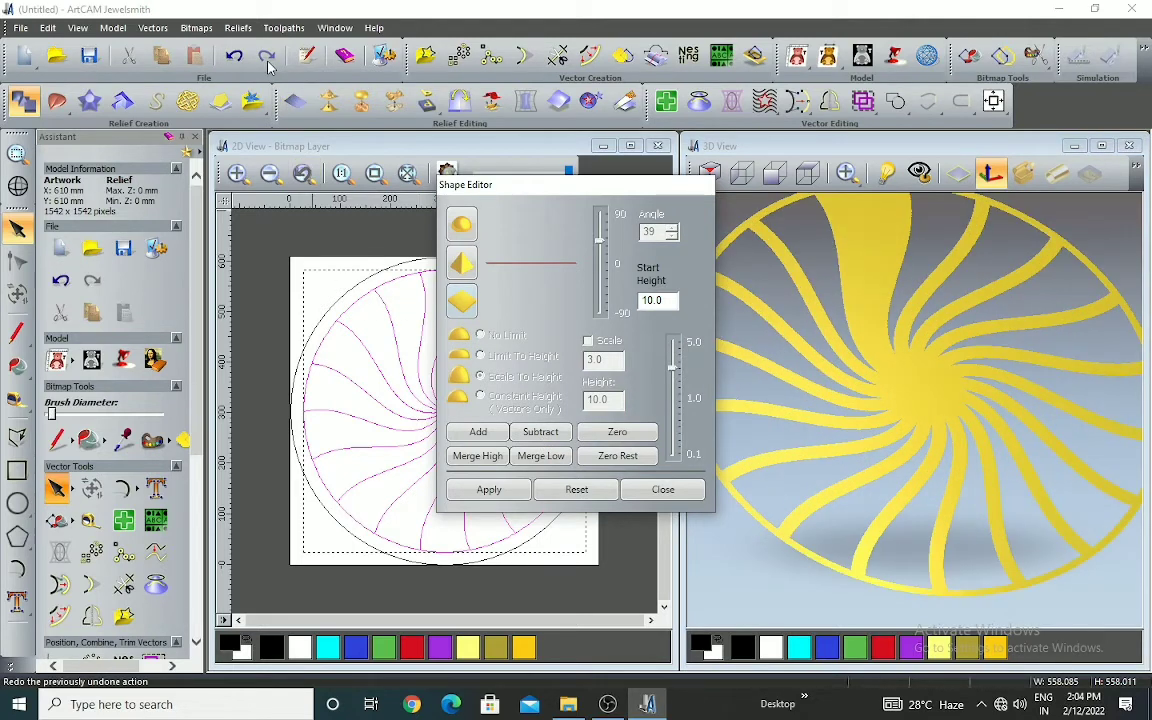
Undo the flat-profile subtraction and reselect only the swirl segments in the 2D view, leaving out the outer circle
click(234, 55)
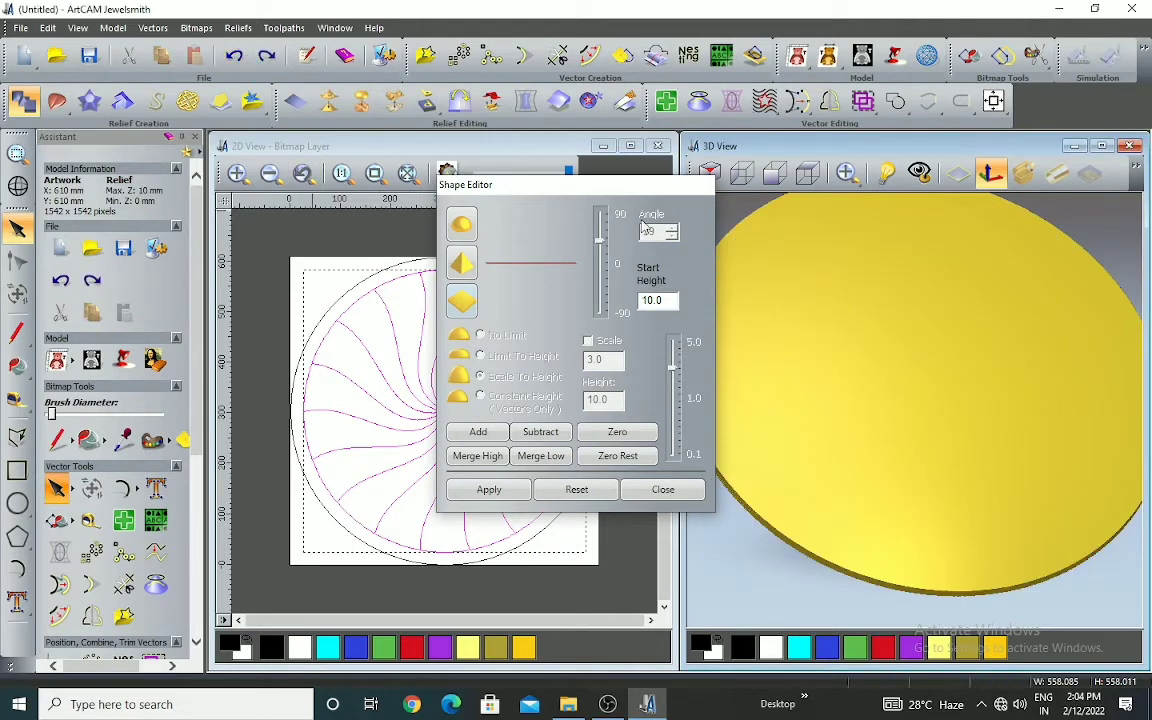
drag(711, 183, 241, 208)
scroll(595, 339, down, 3)
click(452, 357)
drag(347, 329, 509, 499)
scroll(373, 373, up, 3)
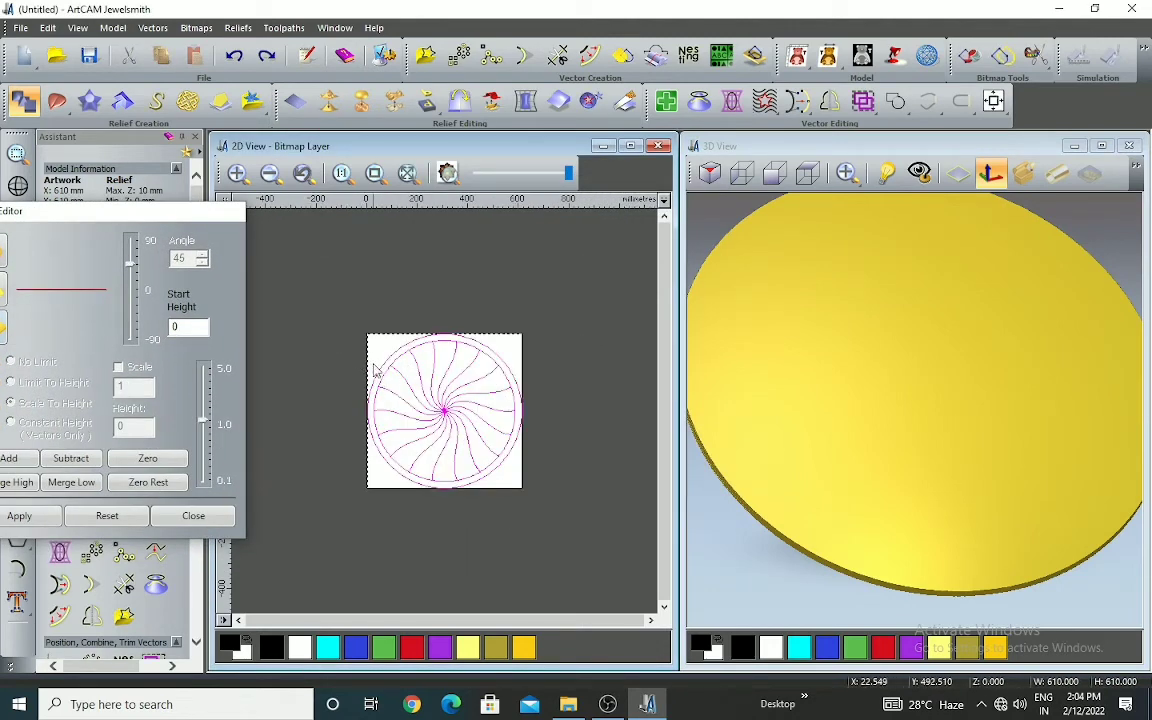
scroll(355, 320, up, 3)
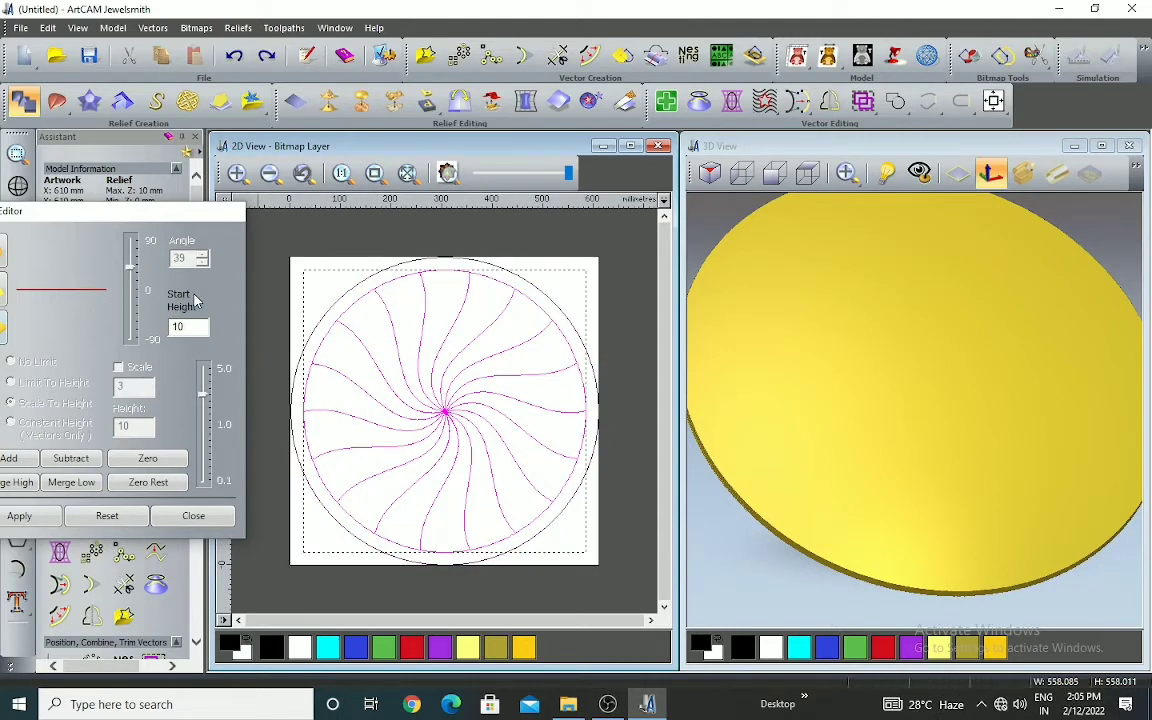
drag(180, 215, 329, 114)
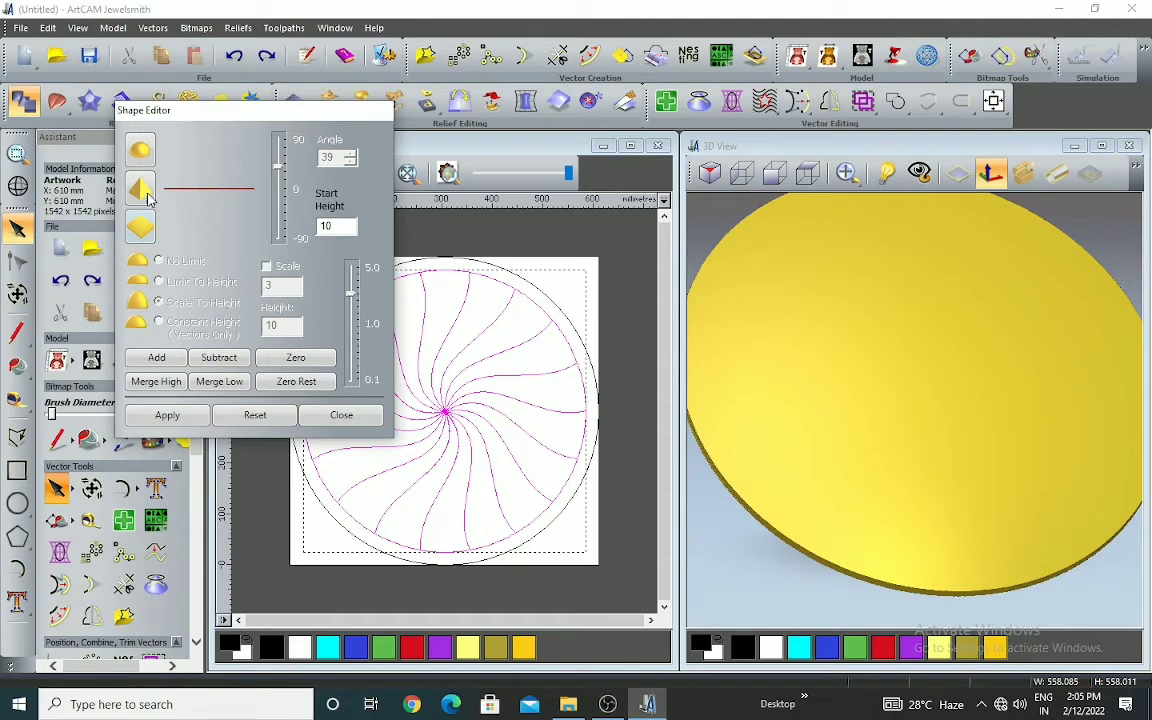
Replace a trial addition of the flat profile at start height 10 with a subtraction from the swirl segments and close the Shape Editor
click(160, 360)
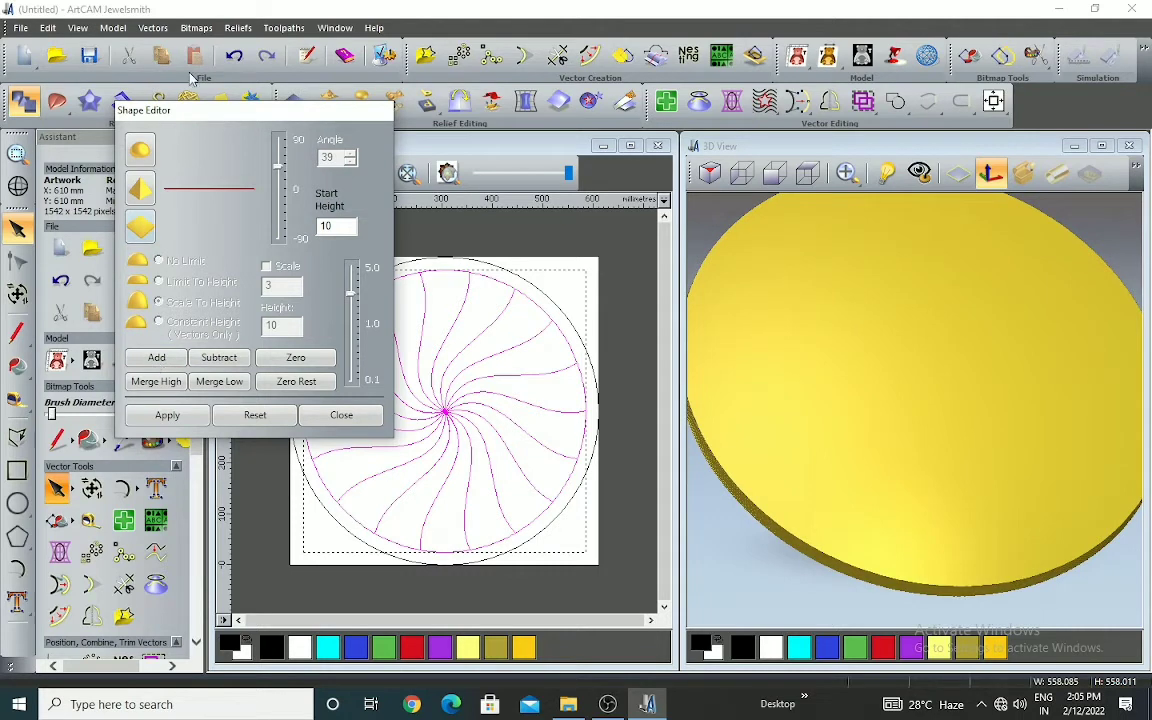
click(206, 360)
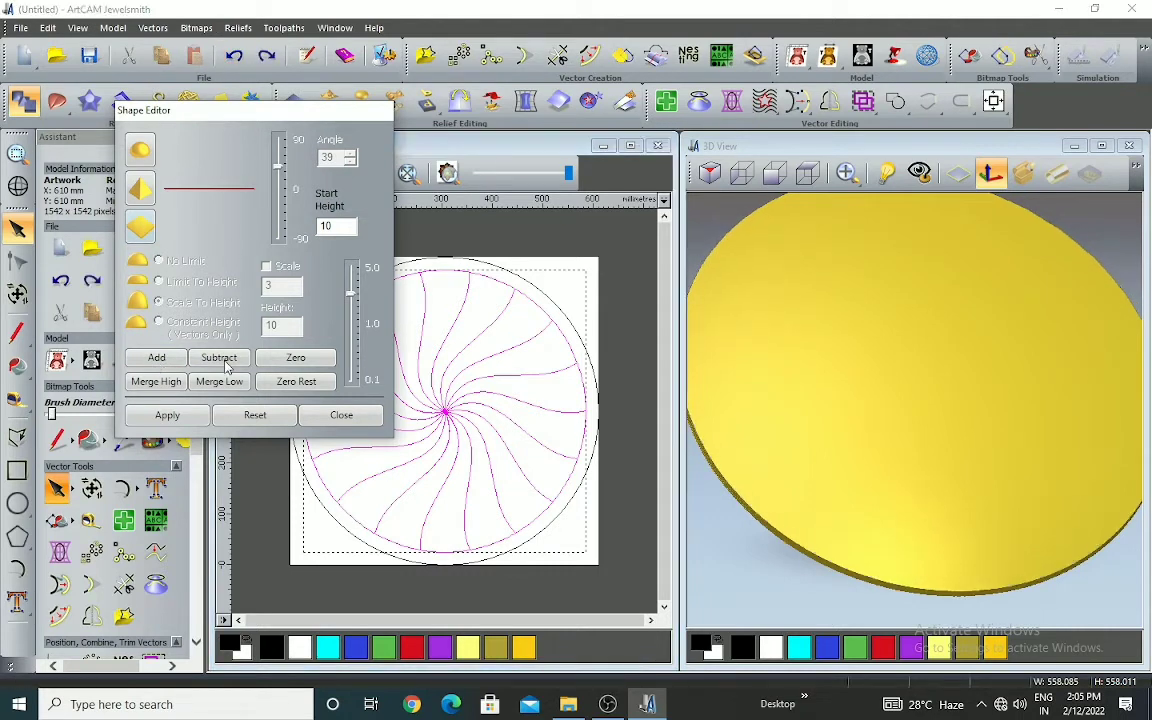
scroll(926, 420, down, 1)
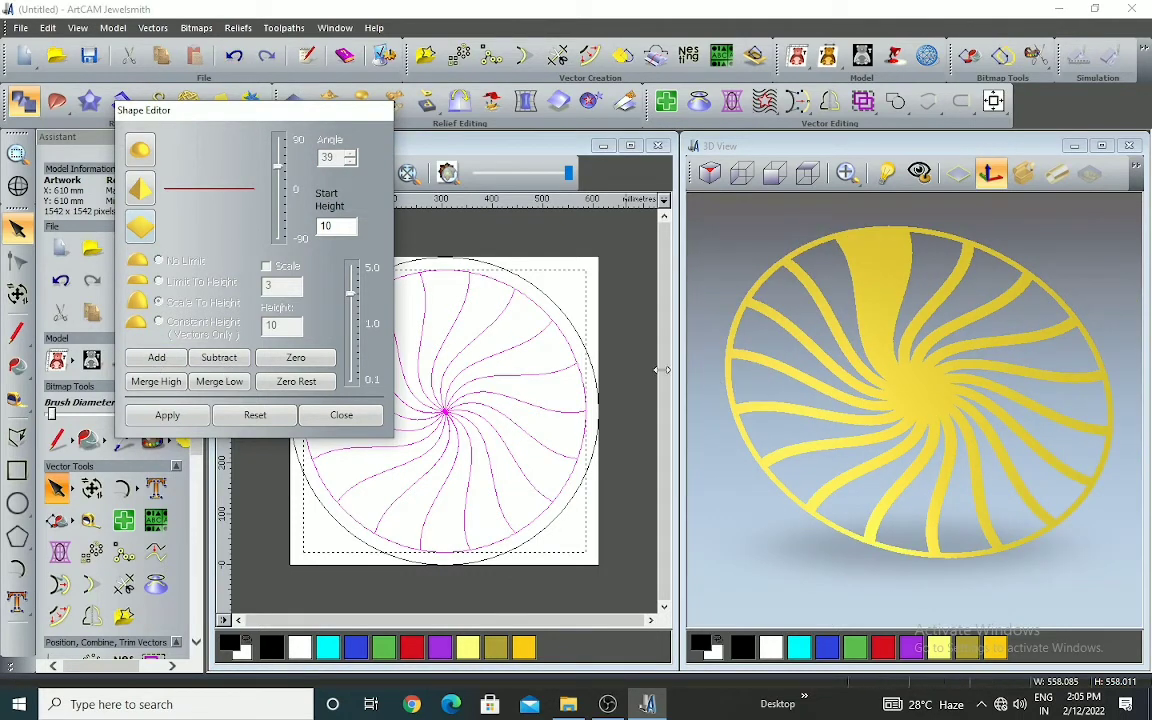
click(640, 271)
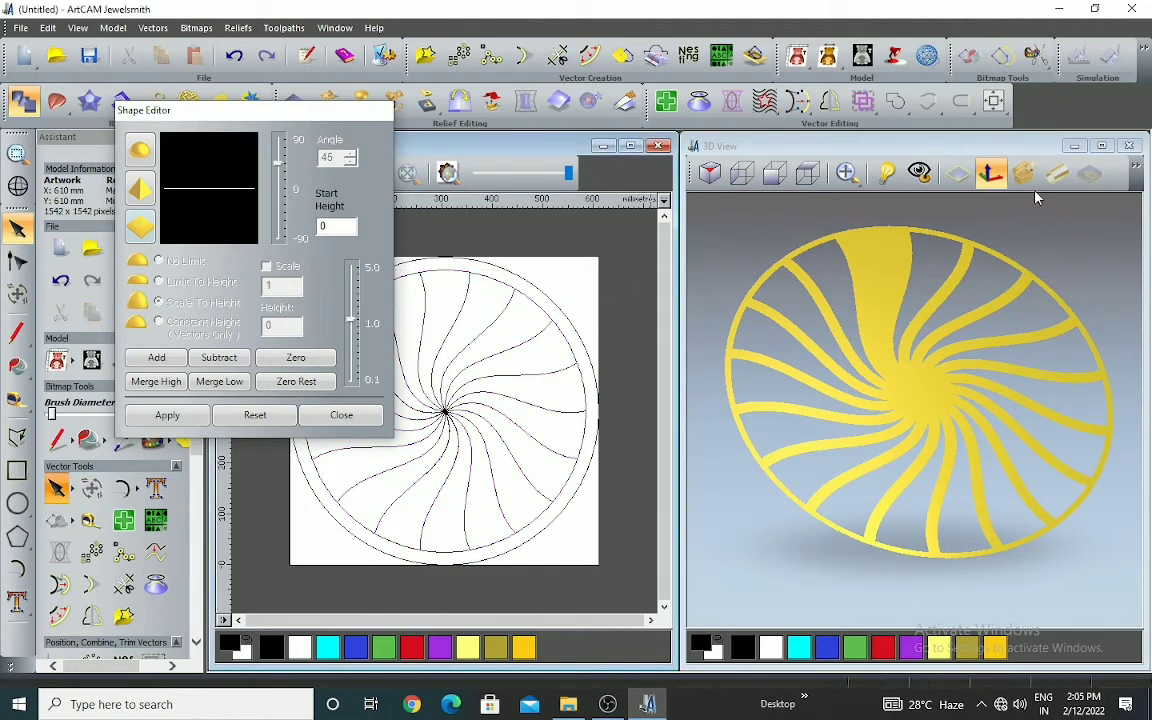
click(368, 420)
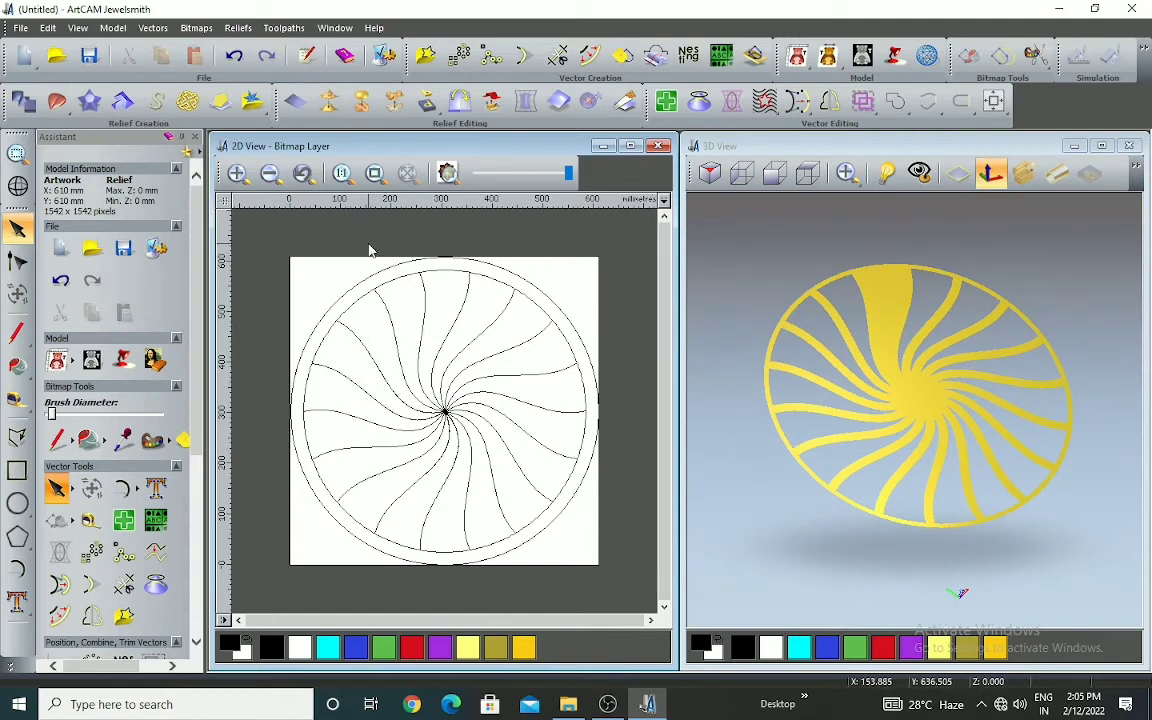
Subtract the flat profile at start height 10 from the single uncut segment and check it in the 3D view along the Z axis
click(808, 172)
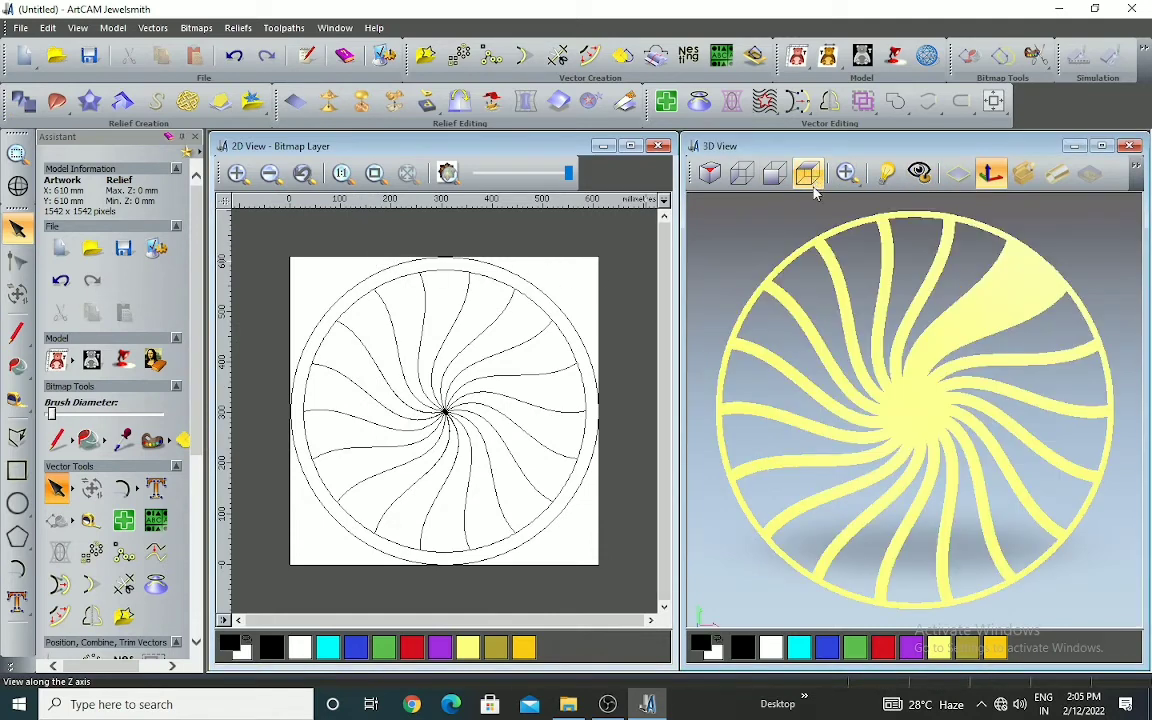
click(540, 315)
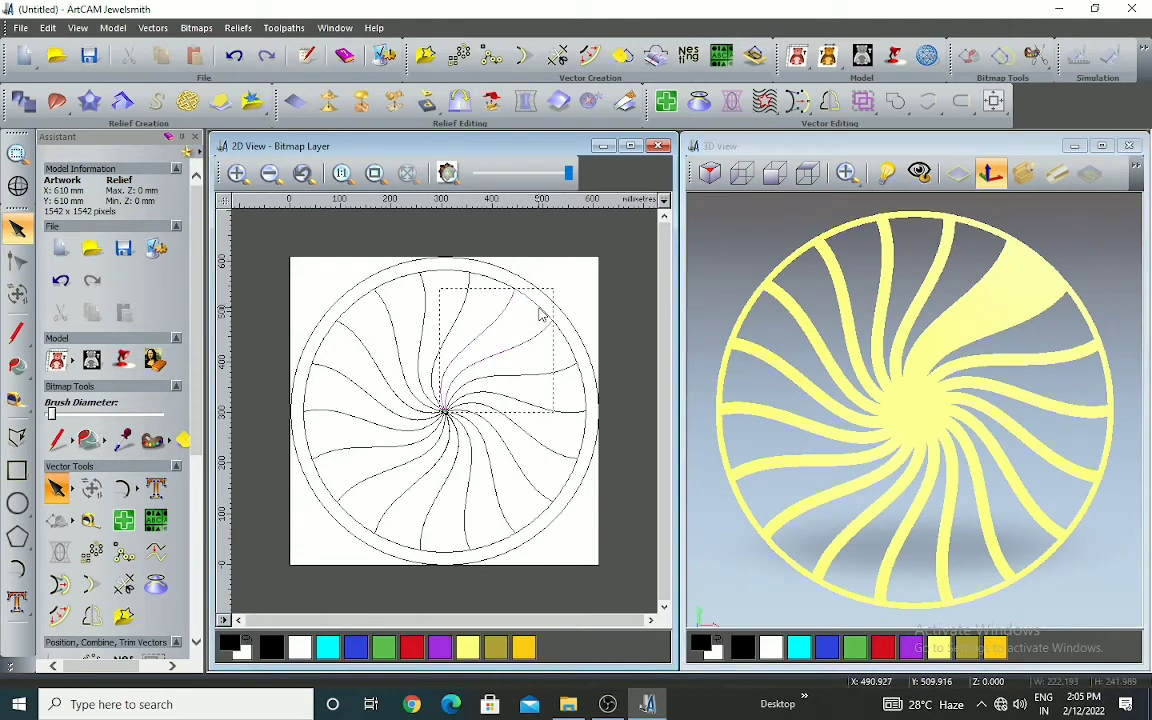
click(23, 101)
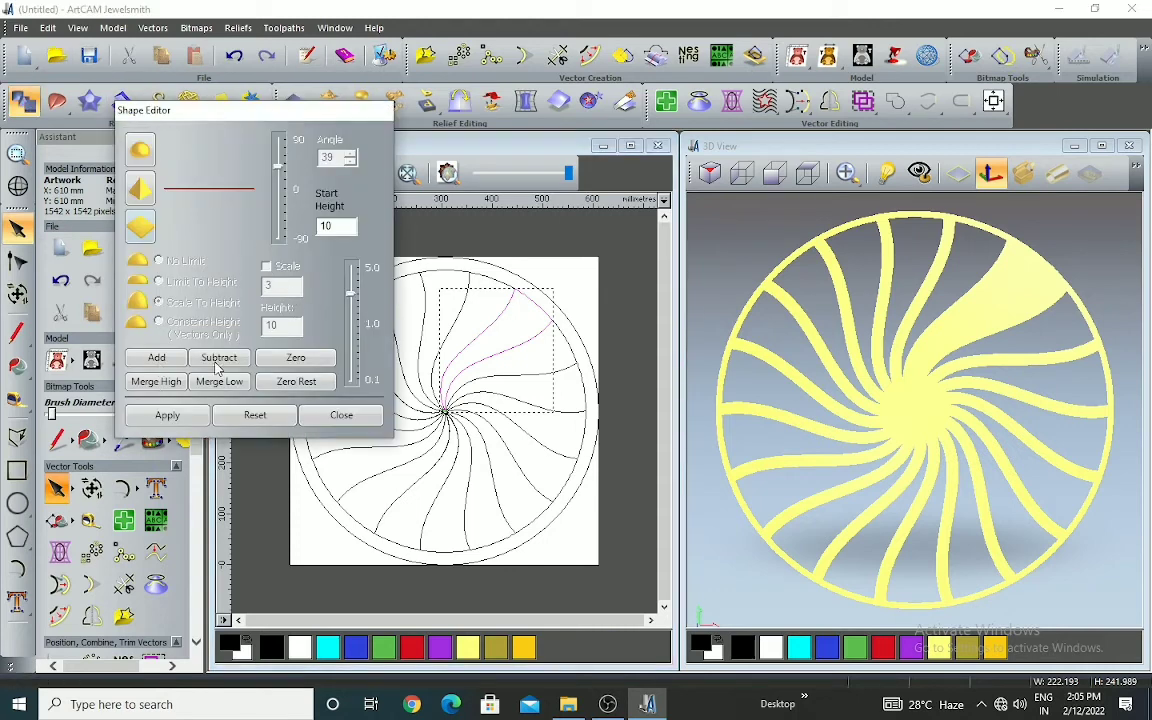
click(218, 358)
scroll(1023, 300, up, 3)
scroll(969, 314, down, 3)
scroll(1036, 244, up, 2)
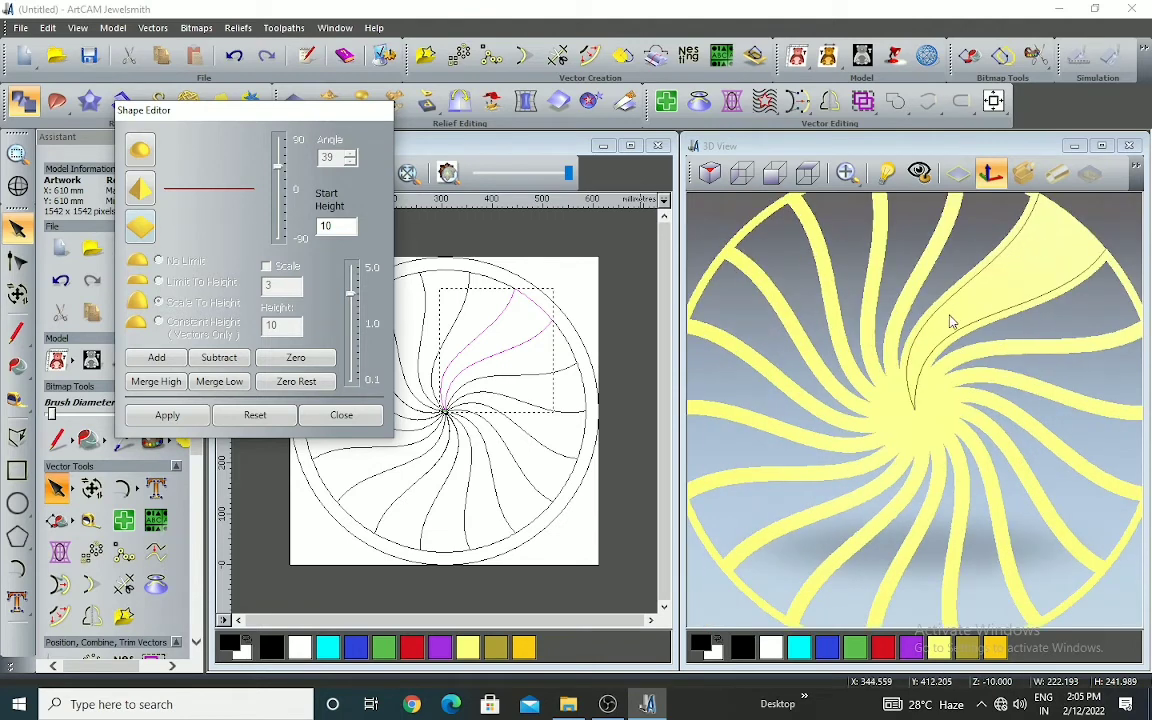
scroll(930, 358, down, 3)
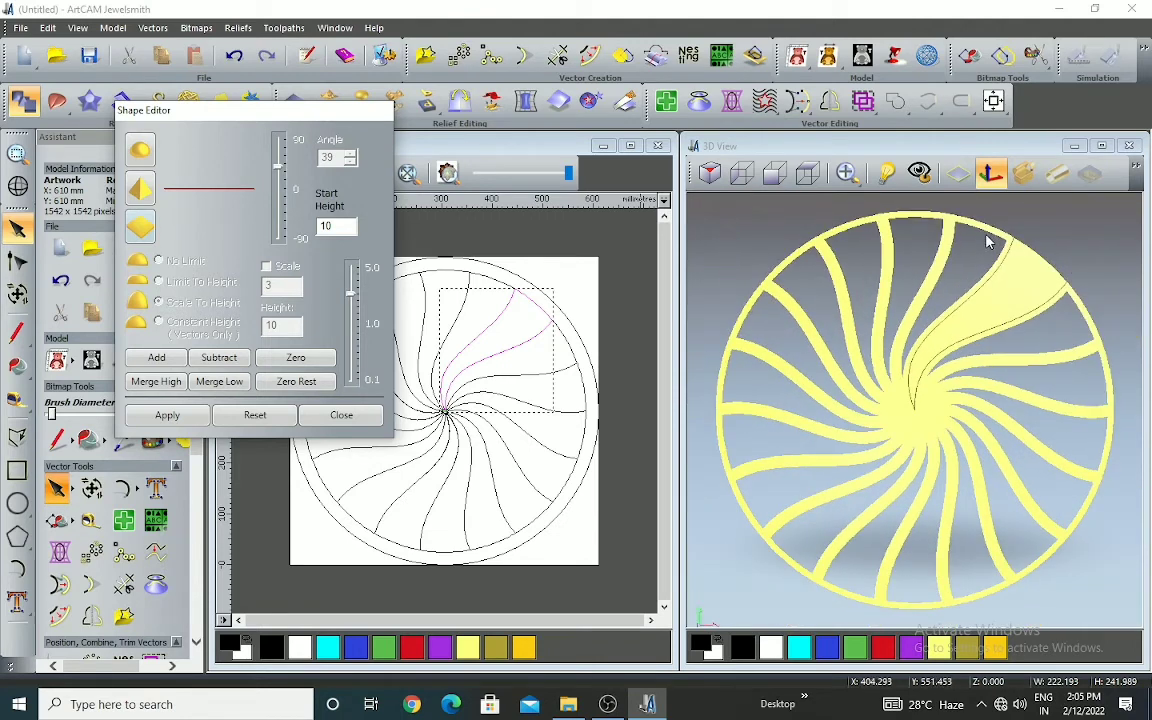
scroll(1020, 240, up, 2)
scroll(935, 345, down, 2)
Reselect the uncut segment, repeat the flat subtraction at start height 10, and zero its relief in the Shape Editor
click(516, 302)
click(501, 283)
scroll(546, 306, up, 1)
click(522, 324)
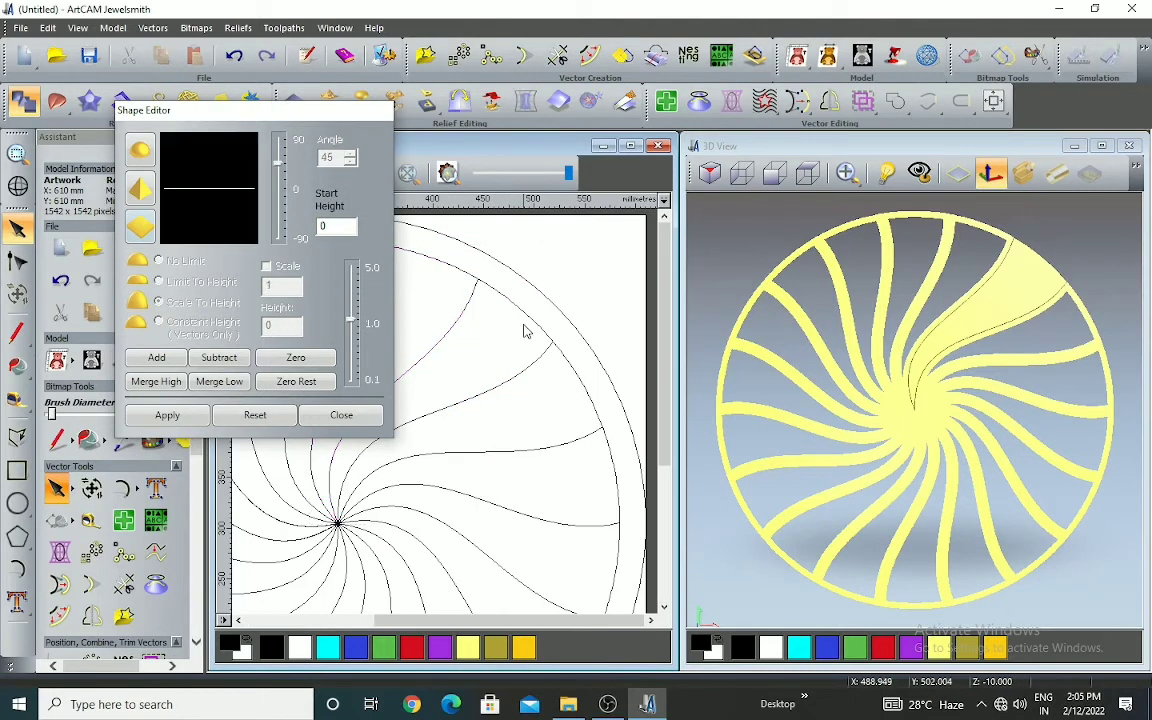
click(529, 318)
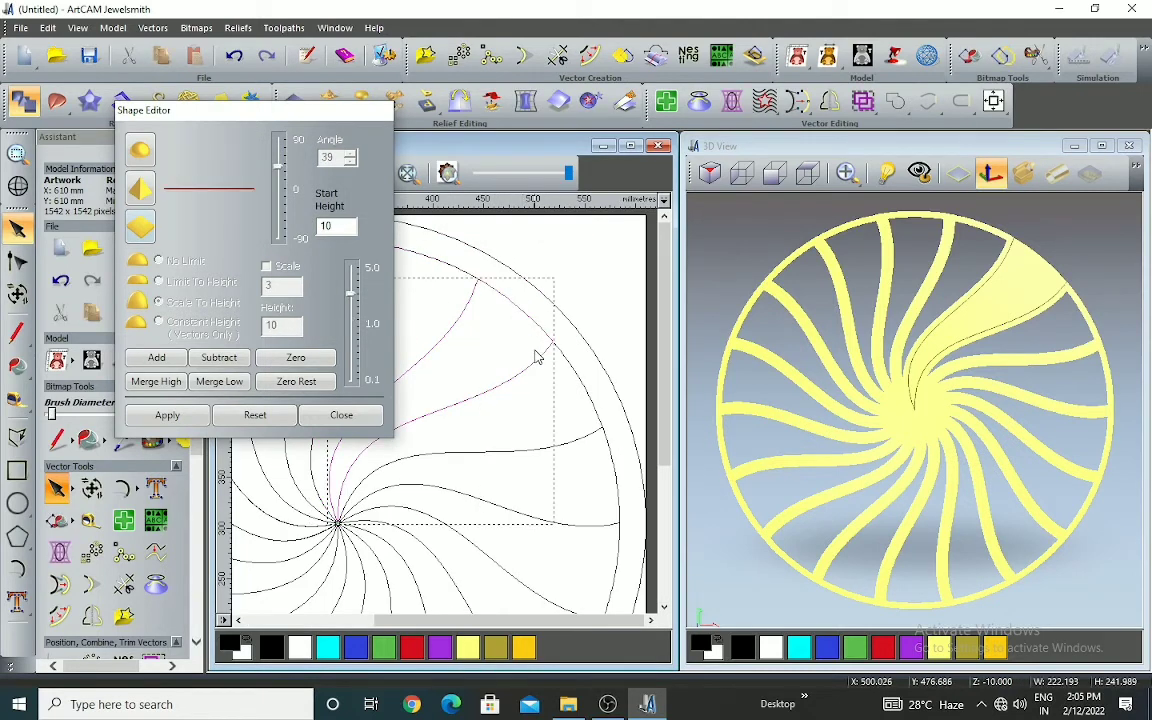
click(221, 364)
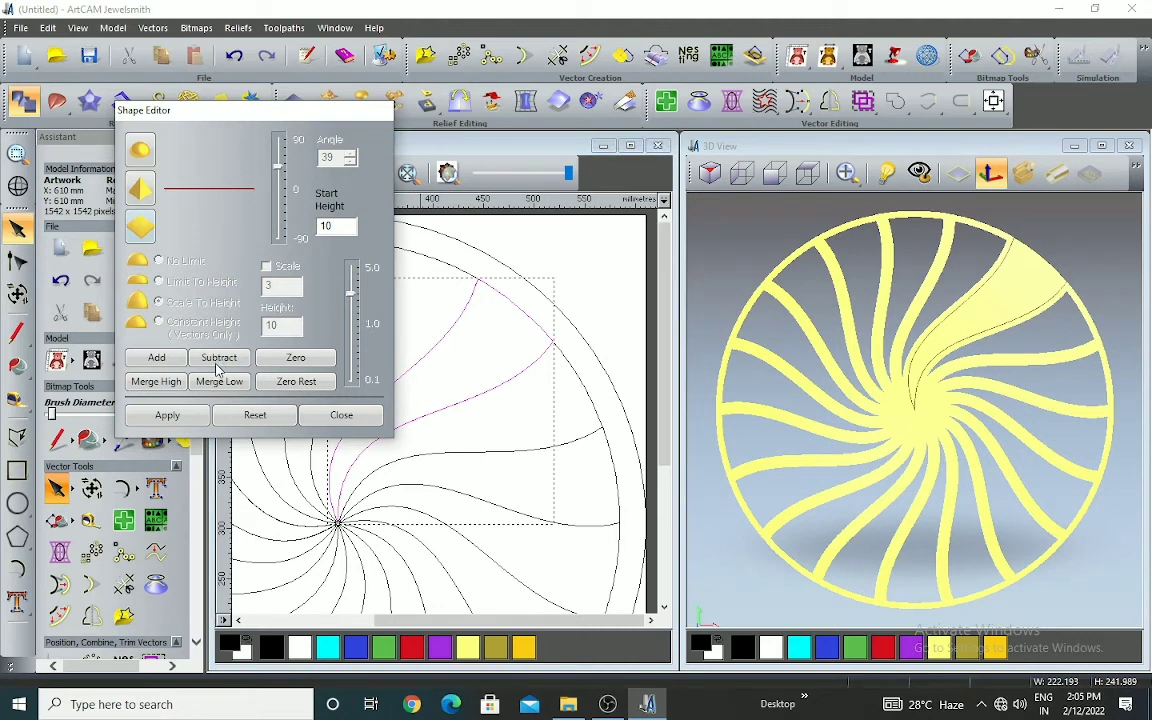
click(297, 360)
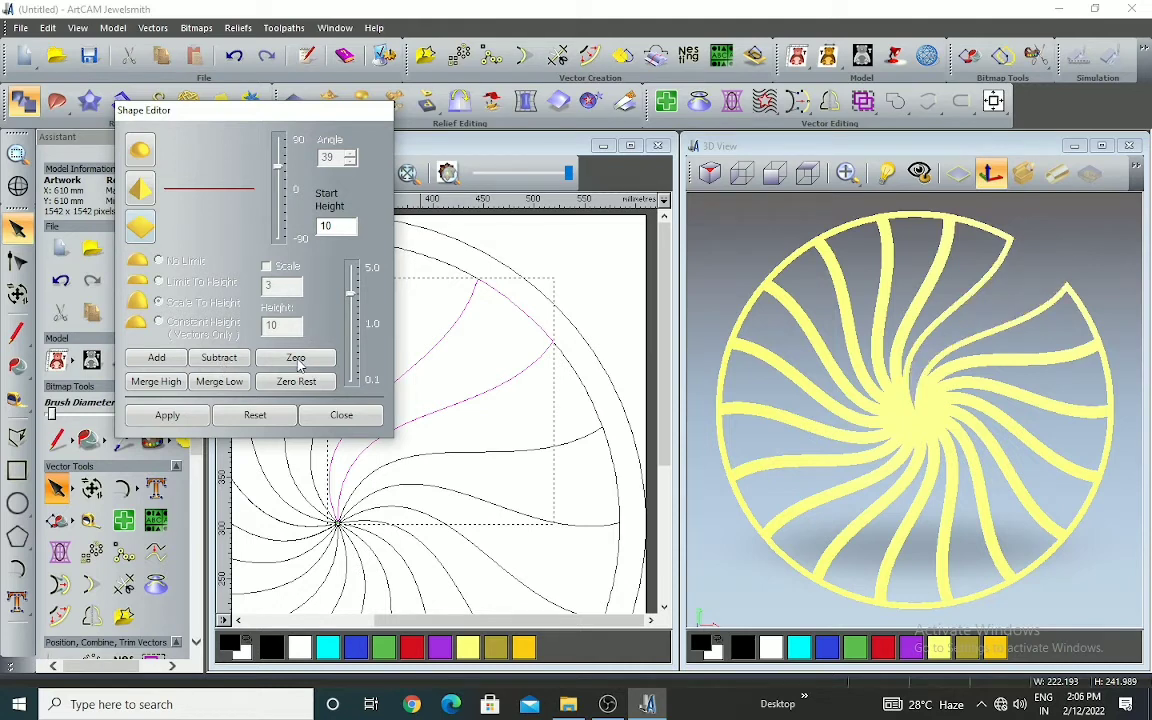
click(341, 415)
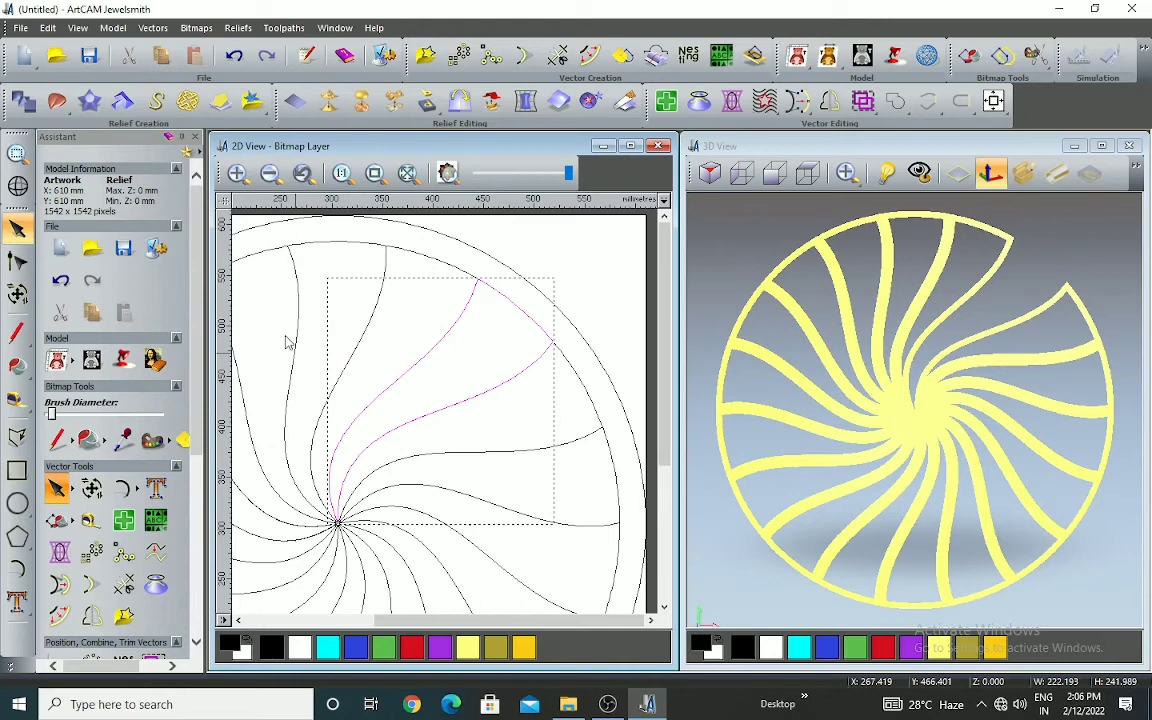
Undo the zeroing and the earlier relief operations, and show the zero plane again in the 3D view
click(233, 57)
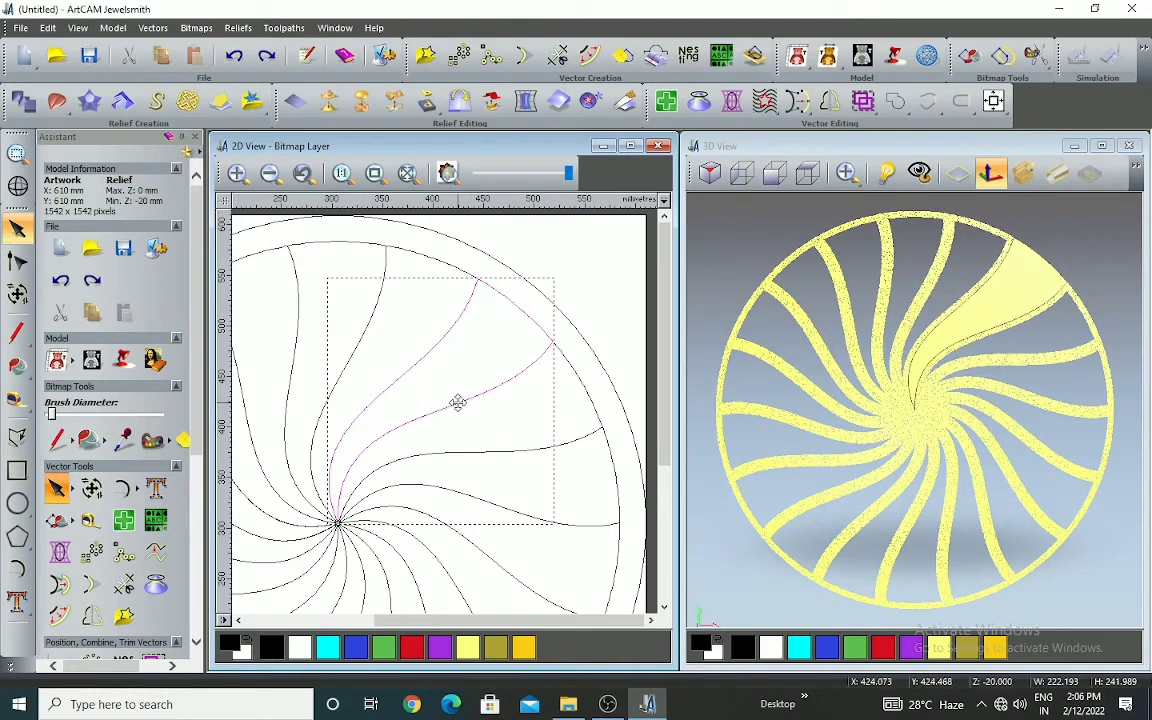
scroll(458, 402, down, 1)
click(525, 357)
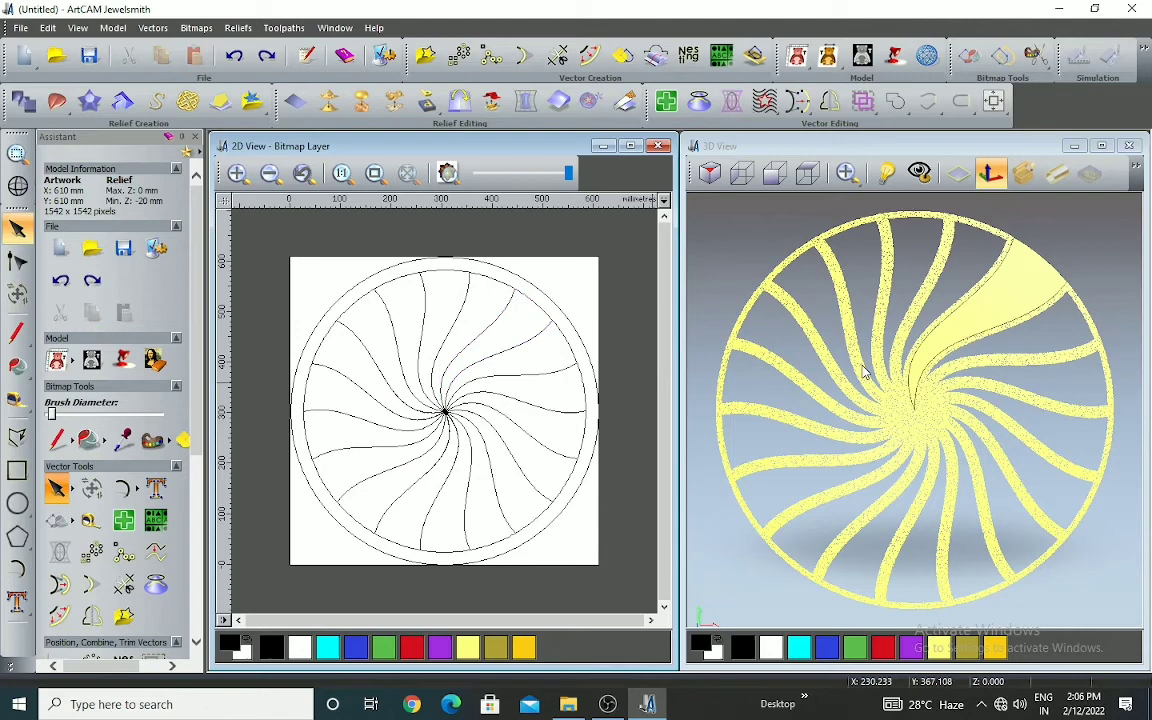
scroll(865, 372, down, 1)
scroll(475, 346, up, 3)
scroll(507, 368, down, 4)
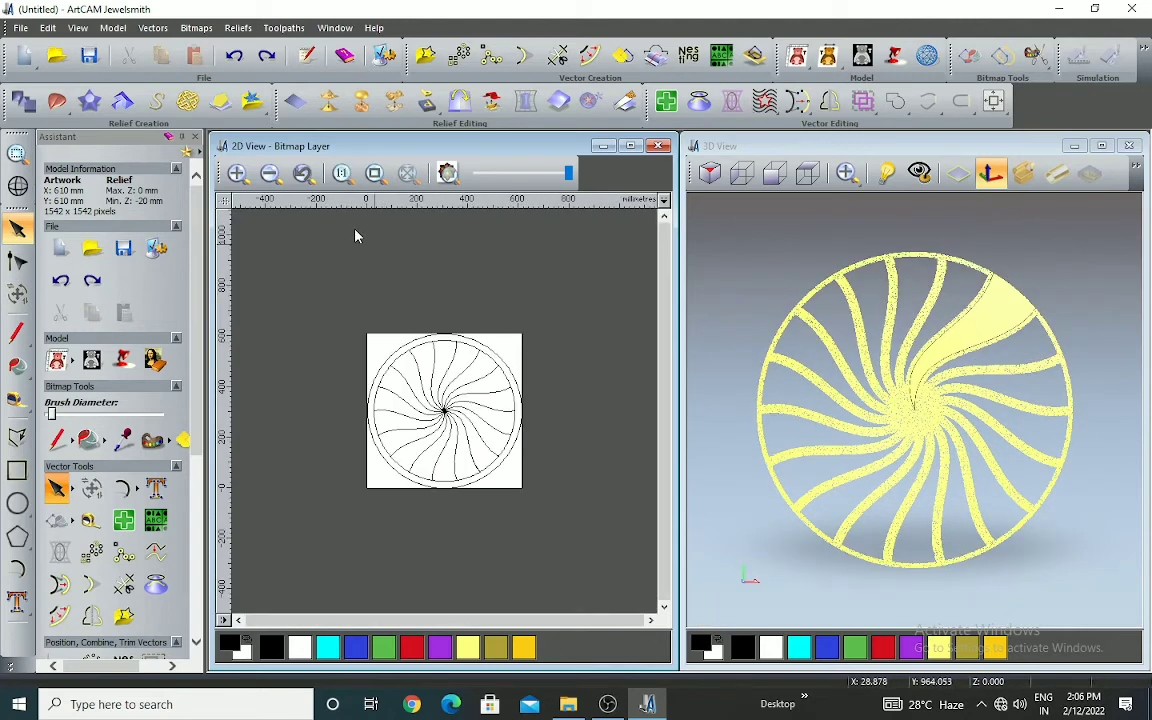
click(242, 64)
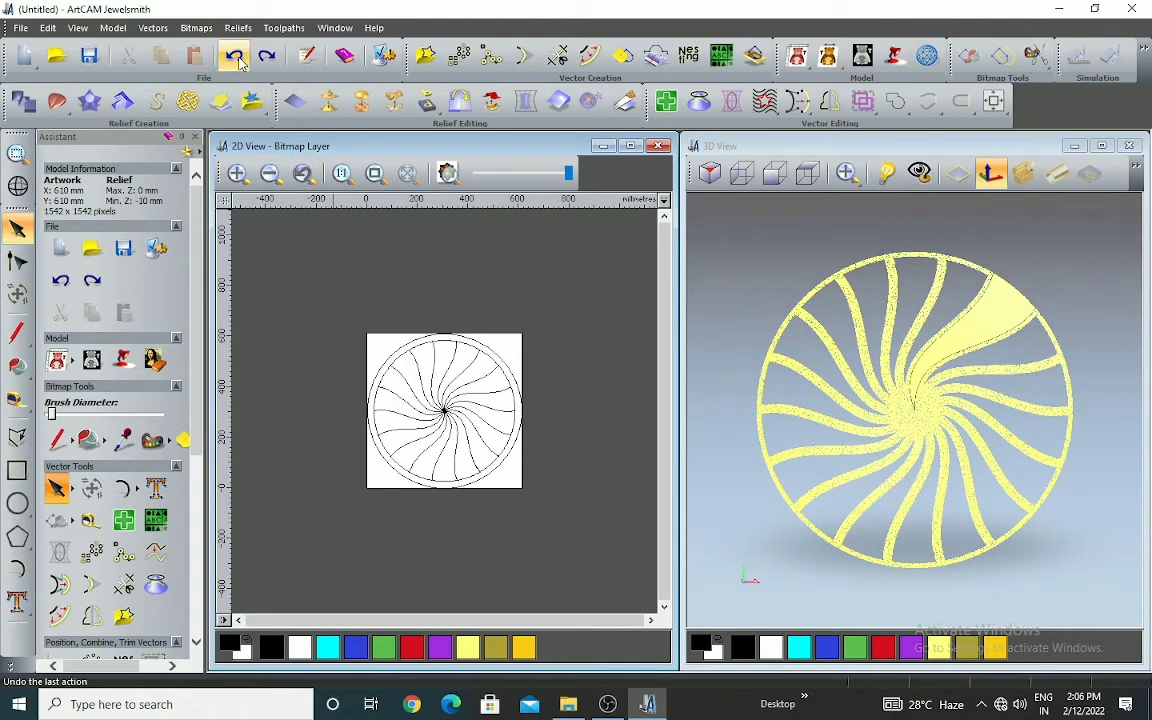
click(240, 64)
scroll(486, 405, up, 1)
scroll(500, 400, down, 1)
scroll(508, 432, up, 2)
scroll(473, 425, down, 2)
scroll(488, 404, up, 1)
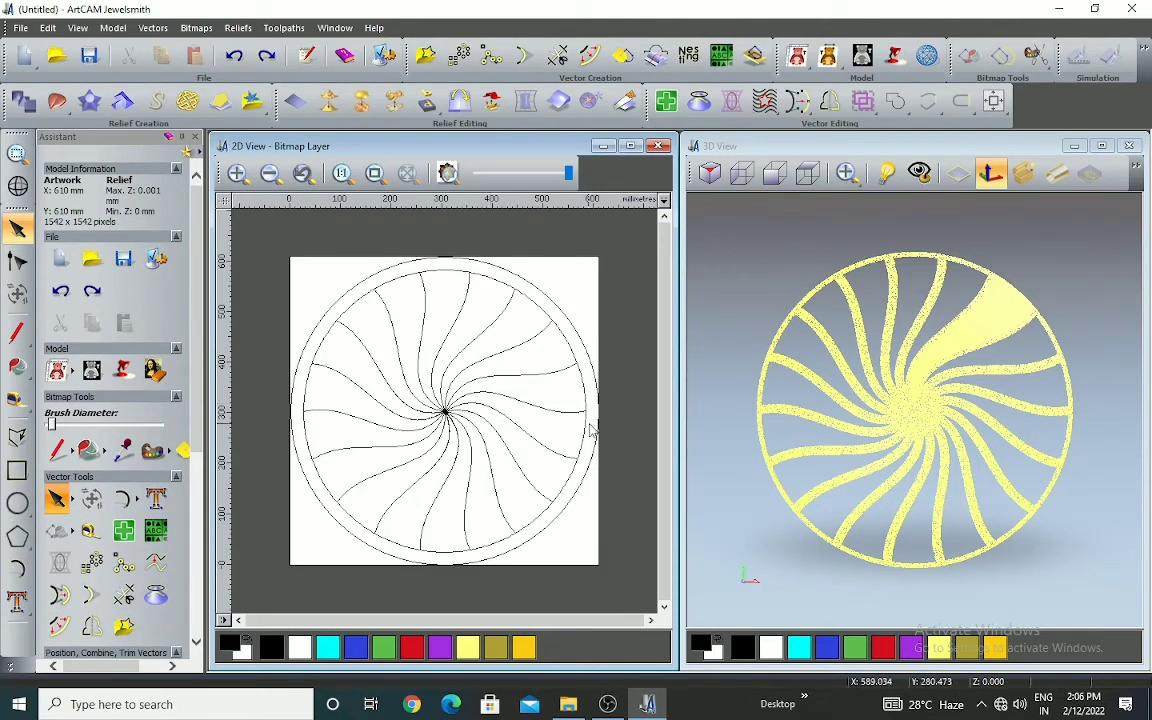
scroll(587, 432, up, 1)
scroll(587, 432, down, 2)
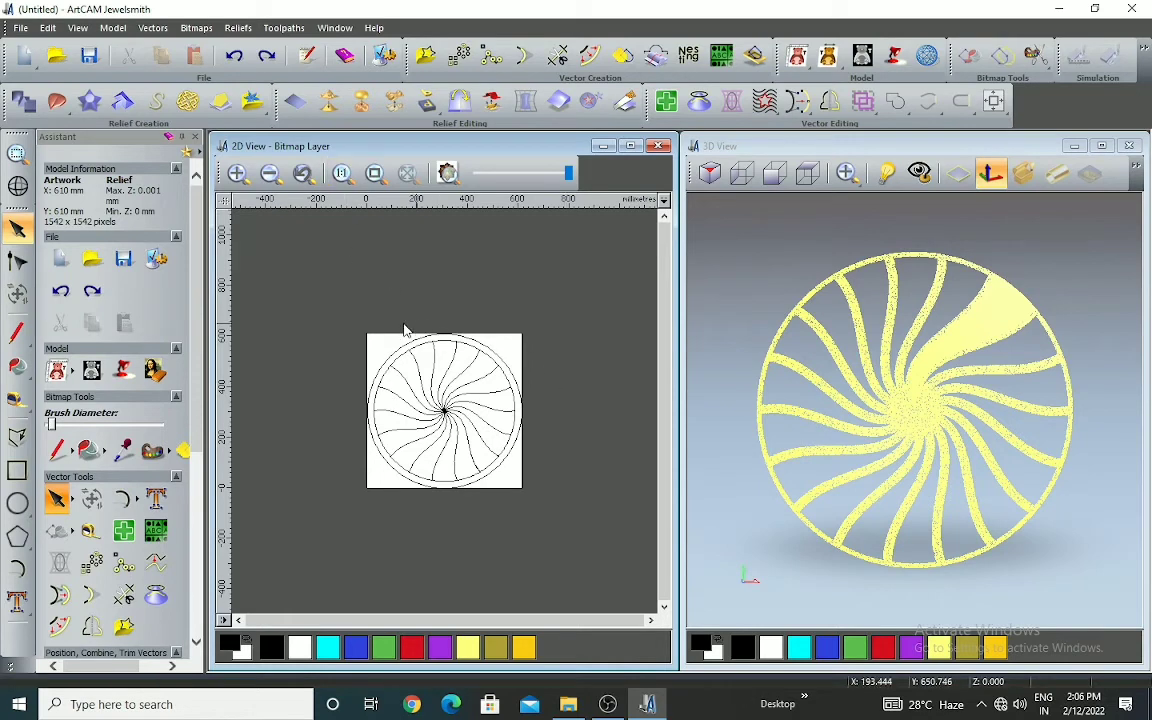
click(958, 173)
Select all vectors of the circular design and add a round profile limited to height 10 with scale 3
click(565, 273)
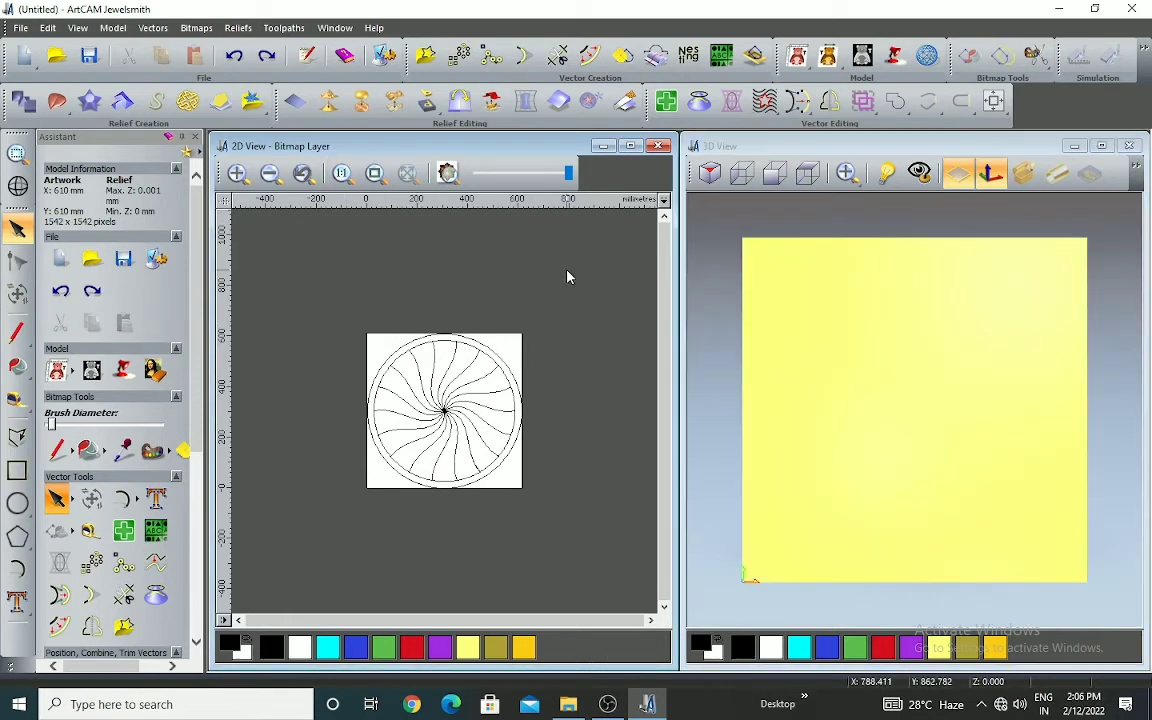
drag(334, 301, 612, 556)
scroll(393, 378, up, 2)
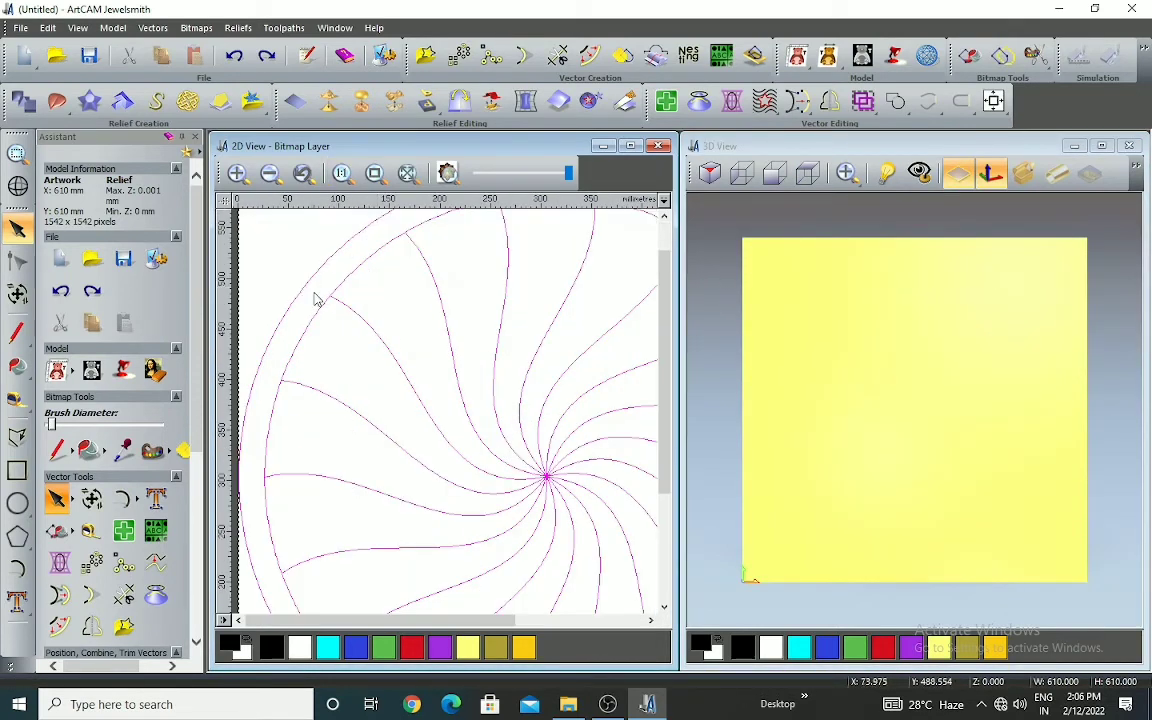
scroll(316, 301, down, 1)
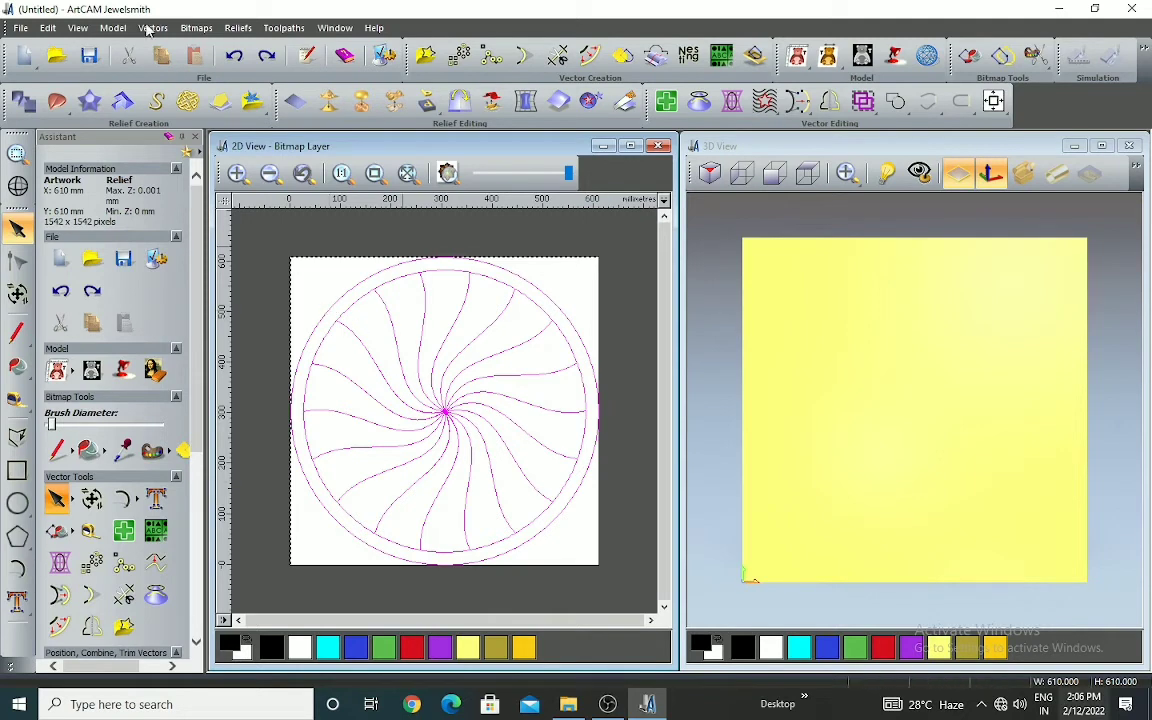
click(22, 100)
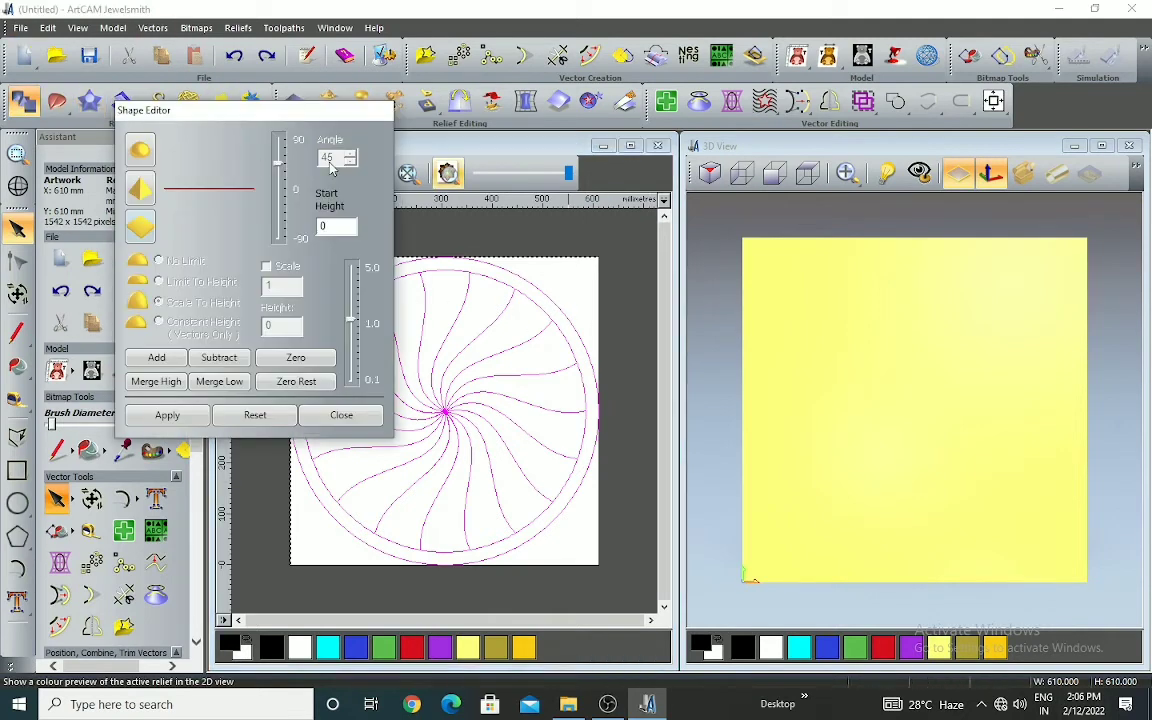
click(145, 150)
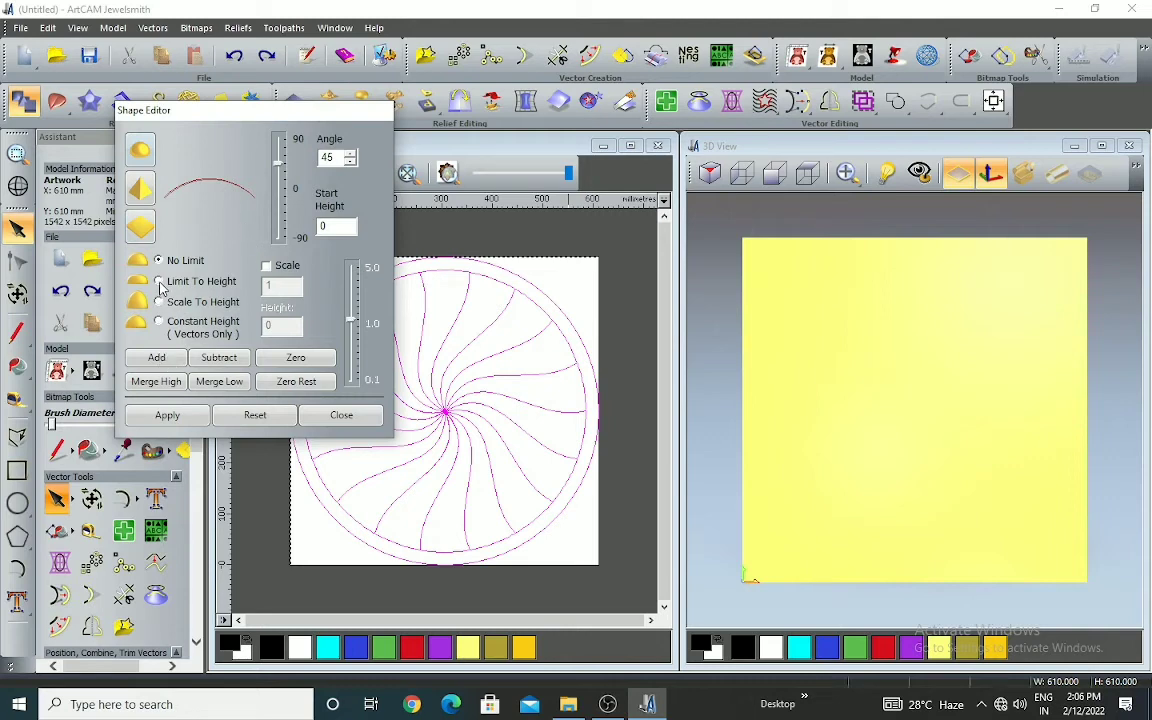
click(161, 283)
click(266, 265)
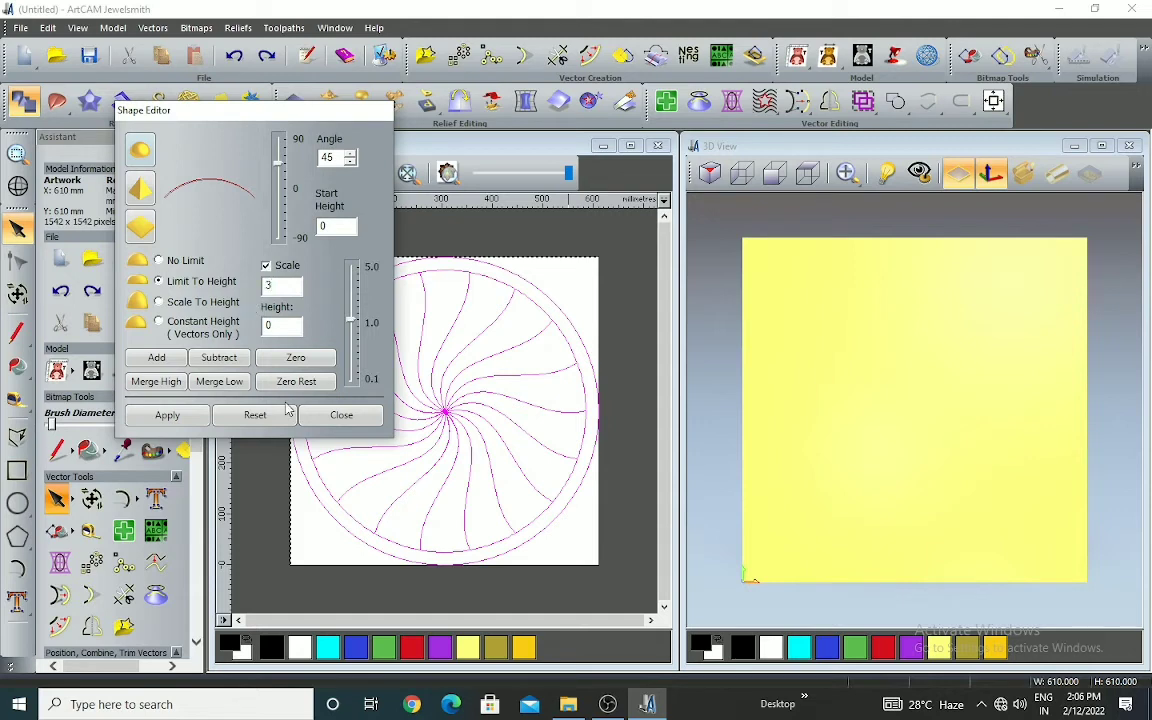
key(Tab)
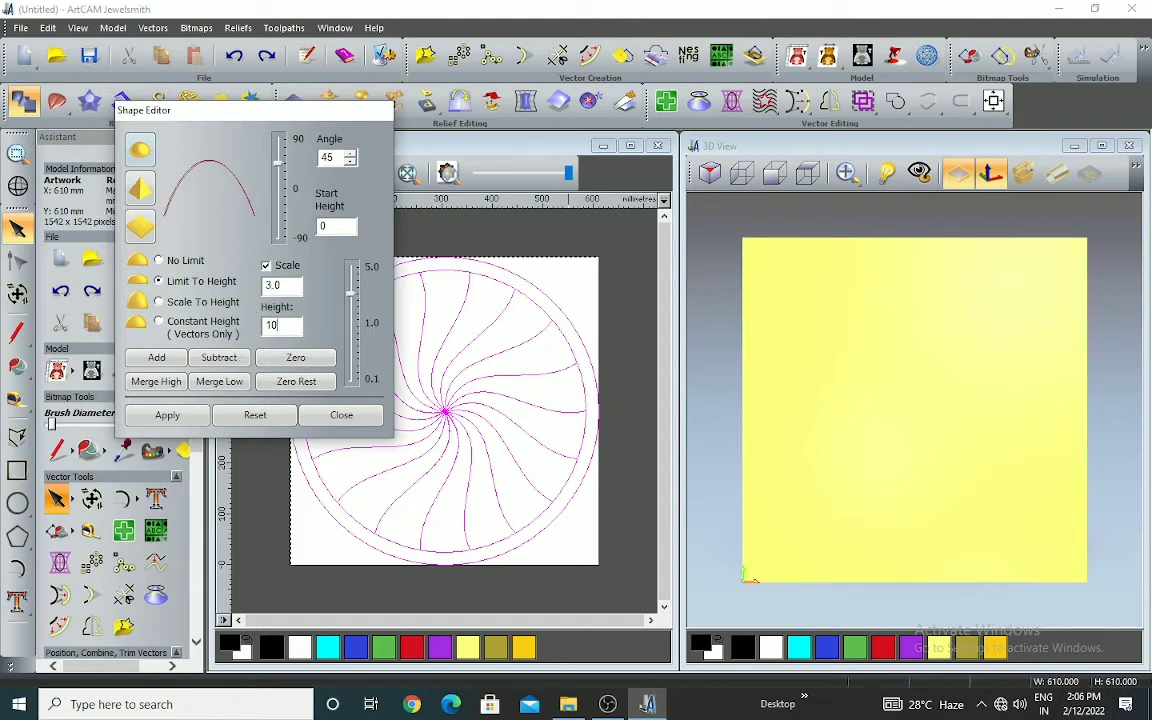
click(157, 358)
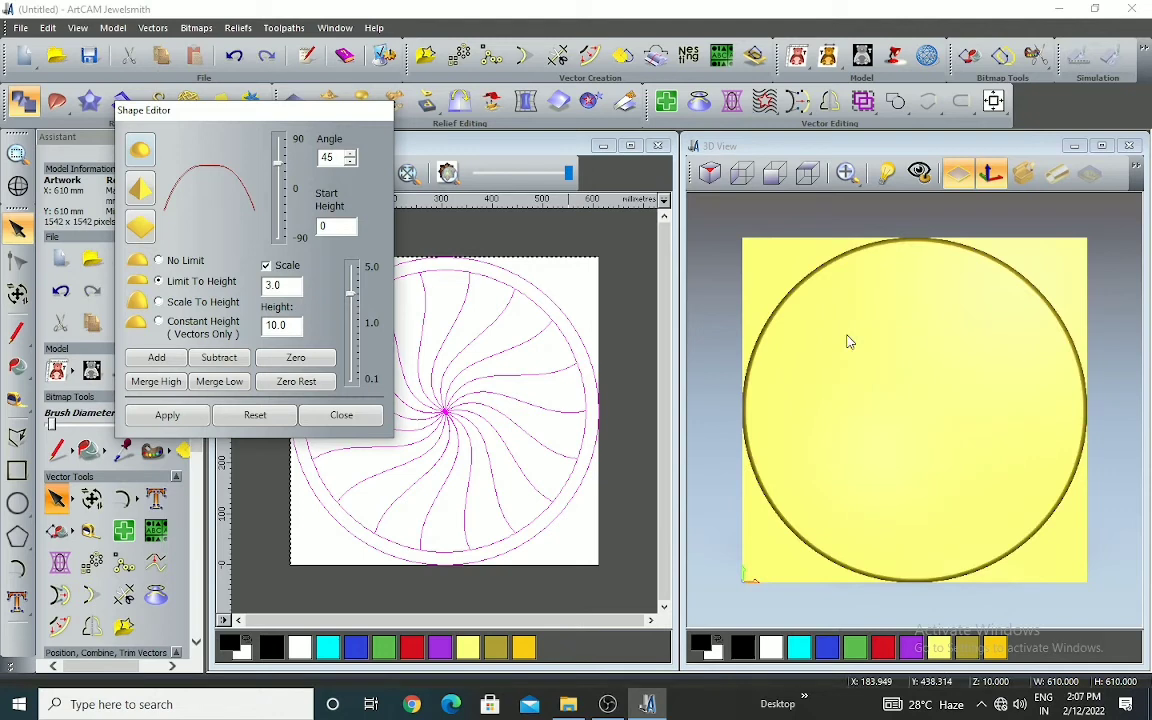
Examine the rim and surface of the raised disc from tilted angles in the 3D view and close the Shape Editor
scroll(930, 375, down, 3)
scroll(908, 411, up, 1)
drag(908, 411, 896, 235)
scroll(892, 430, up, 4)
drag(911, 459, 926, 429)
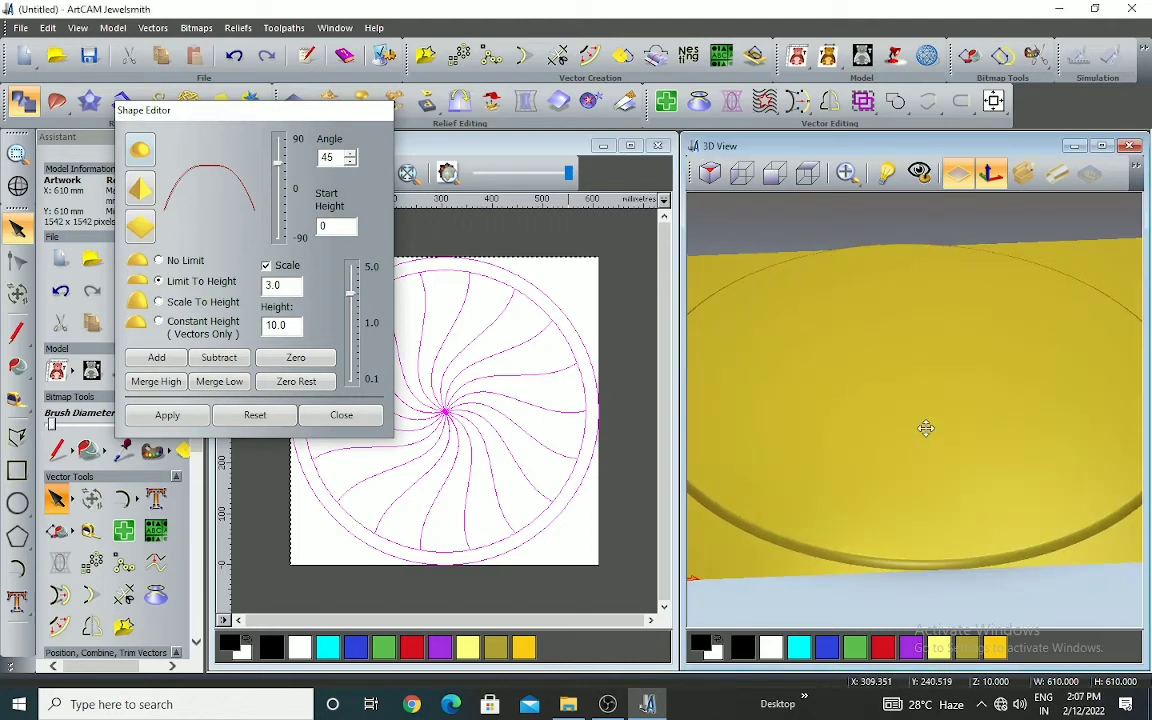
scroll(926, 429, down, 2)
scroll(815, 504, up, 1)
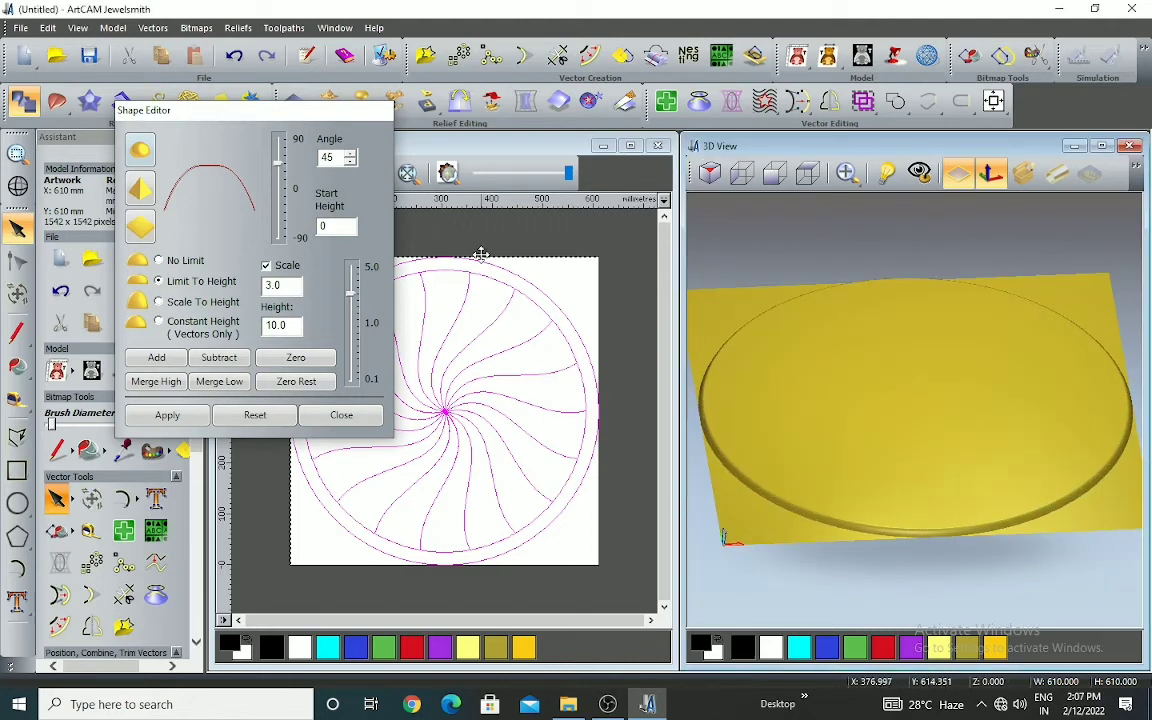
click(346, 417)
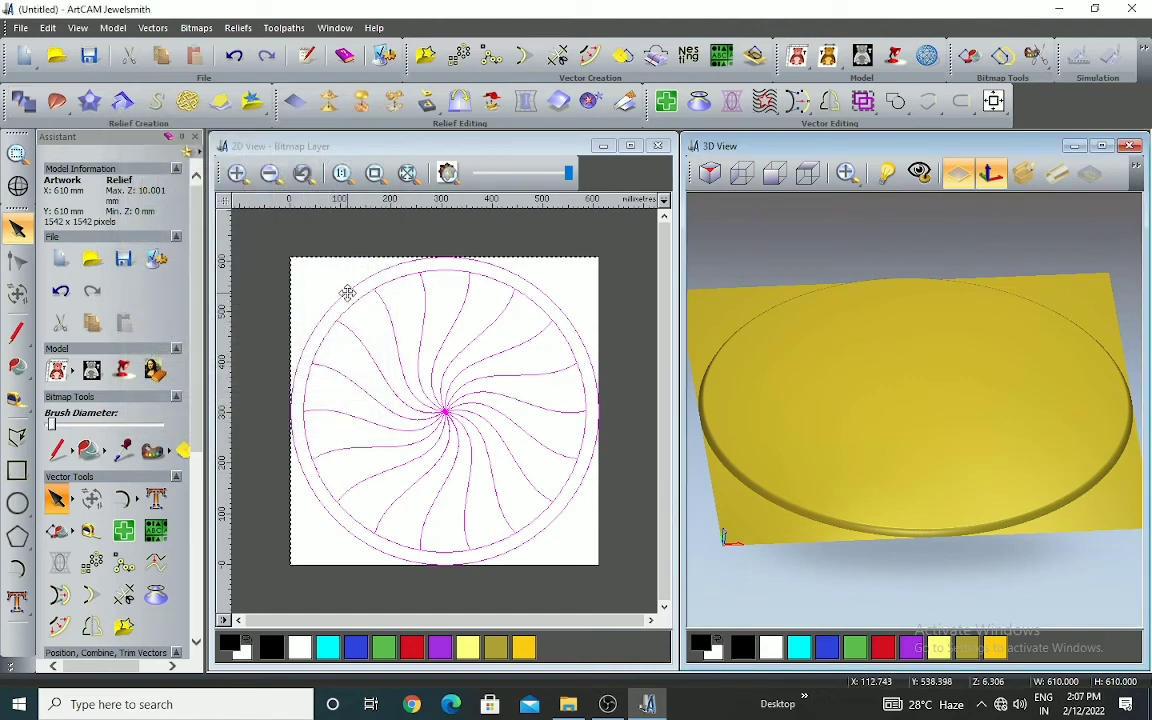
Select only the inner swirl segments and subtract the round profile with scale 3 and height limit 10
click(586, 422)
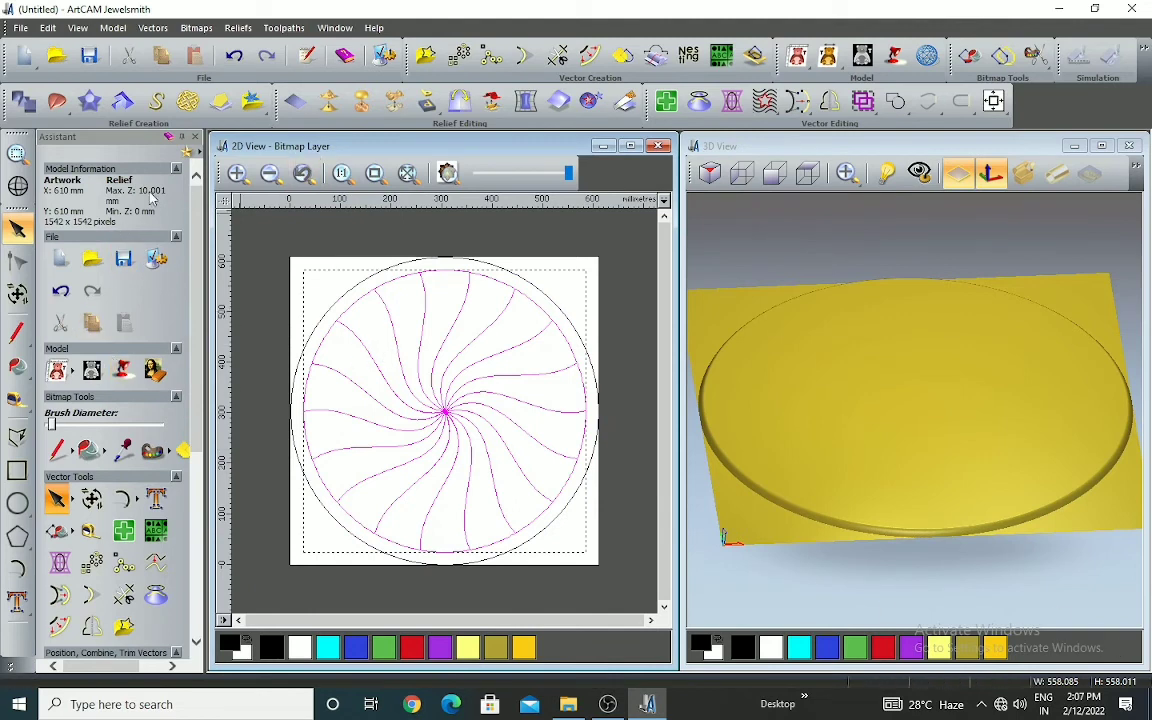
click(24, 101)
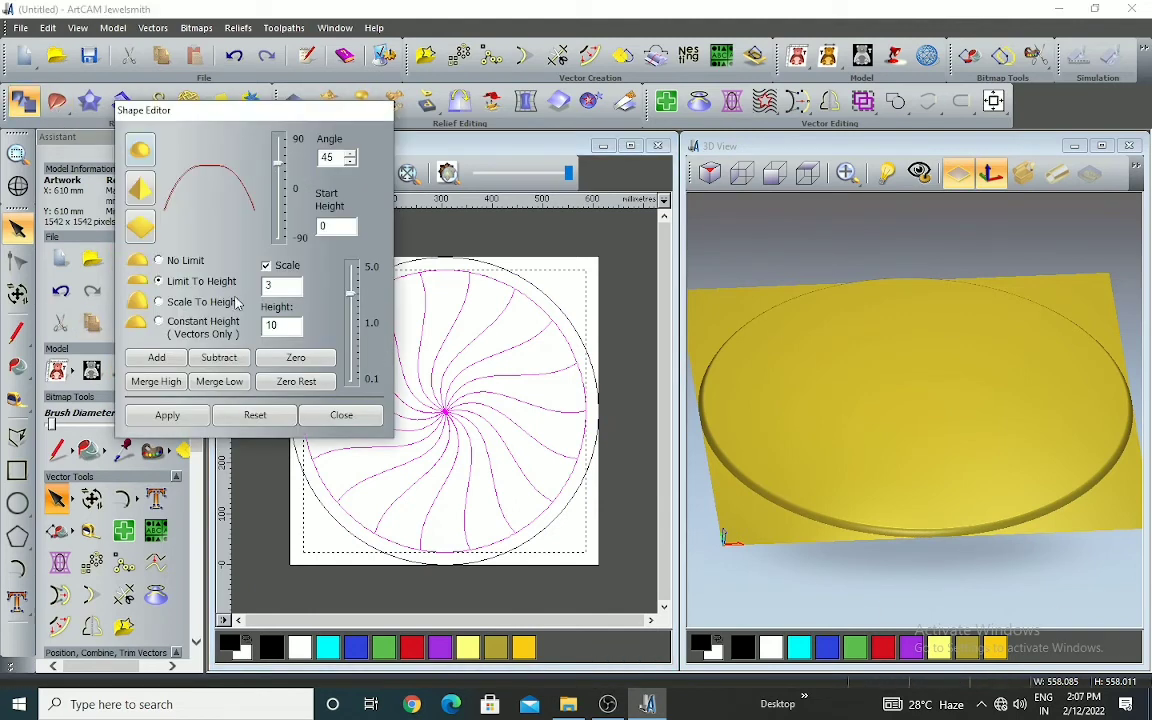
click(228, 359)
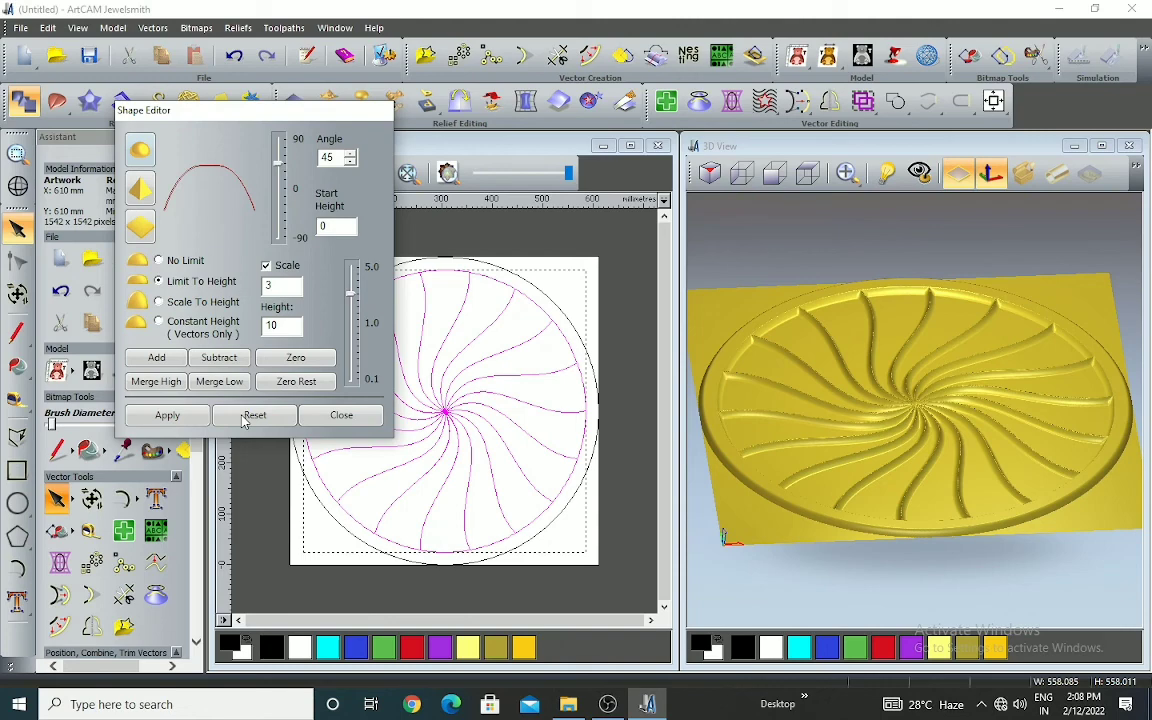
Examine the carved swirl grooves and centre from several 3D angles, close the Shape Editor and deselect the vectors
scroll(841, 334, down, 2)
drag(881, 376, 907, 468)
scroll(991, 404, up, 3)
scroll(970, 404, down, 2)
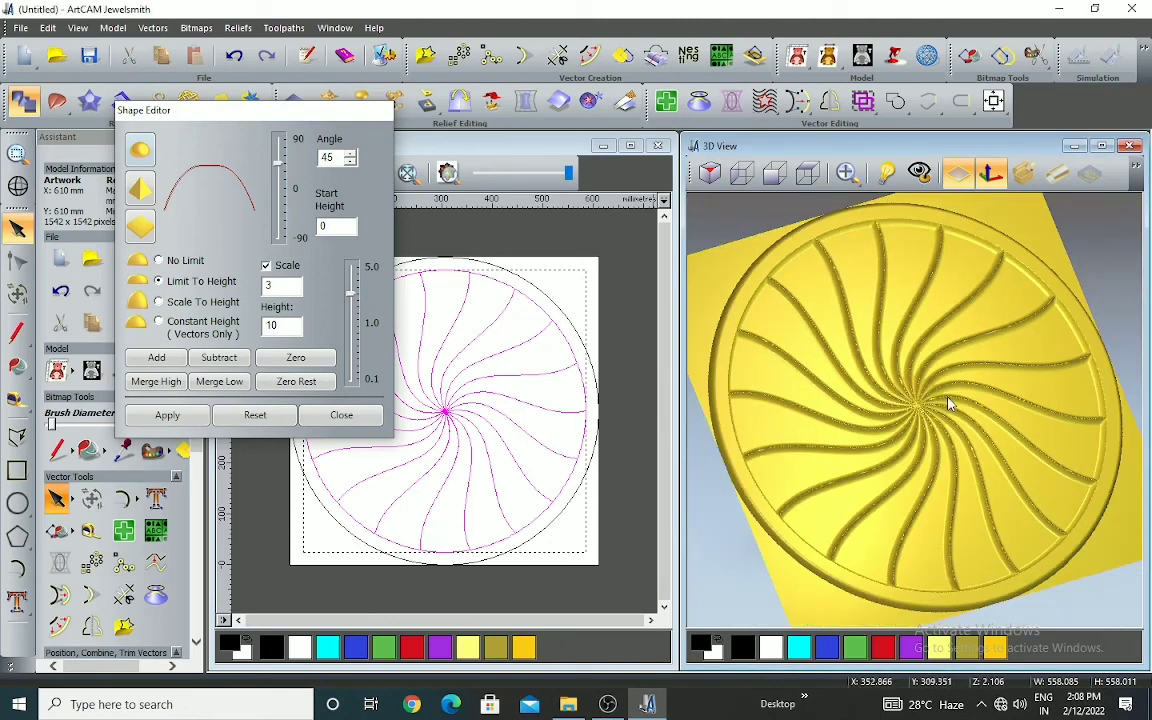
drag(940, 410, 932, 355)
scroll(982, 337, up, 4)
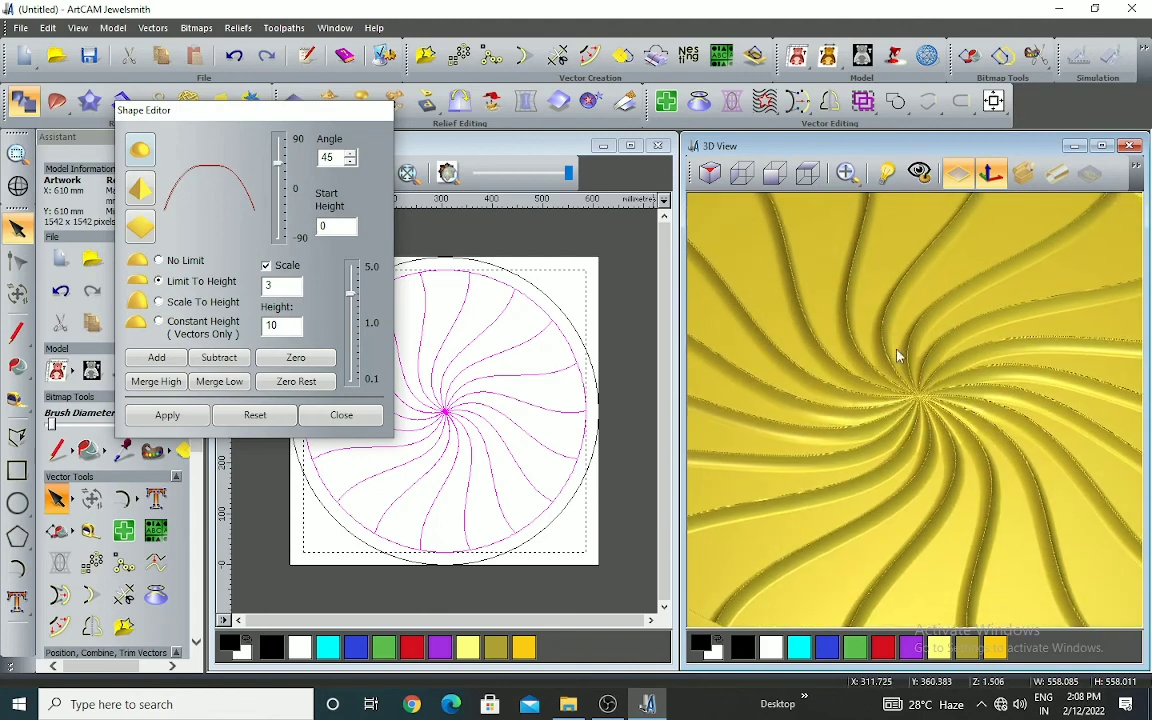
scroll(864, 346, down, 3)
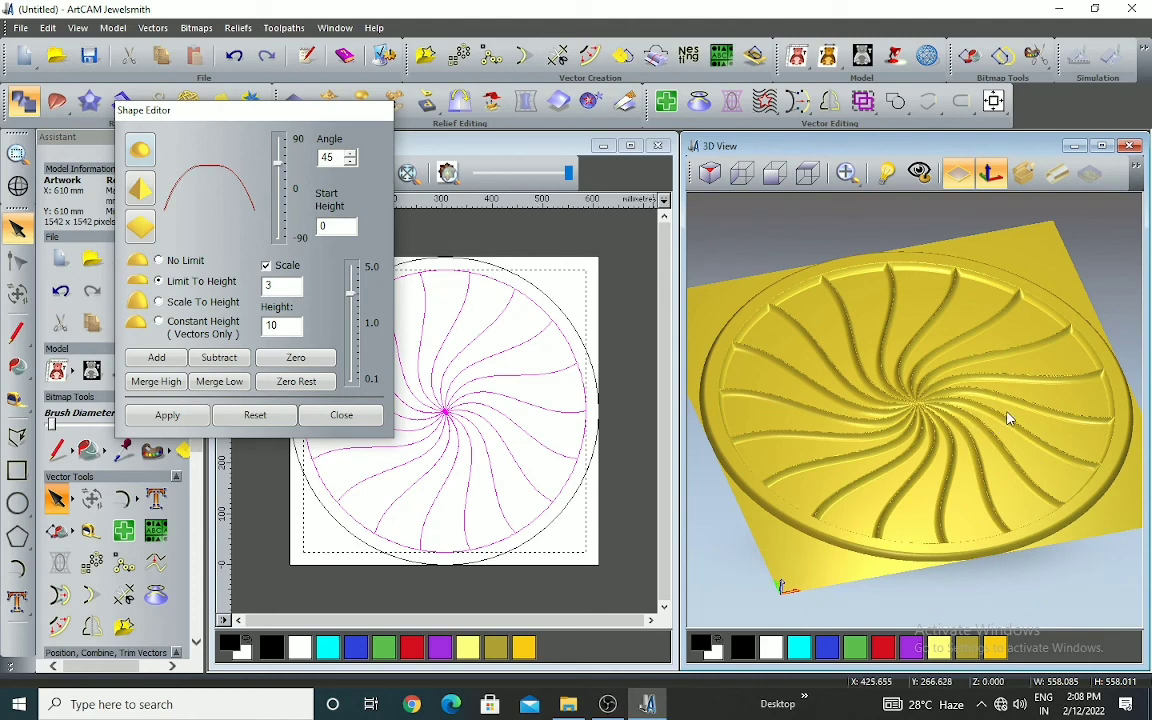
drag(1007, 418, 998, 404)
scroll(918, 391, up, 4)
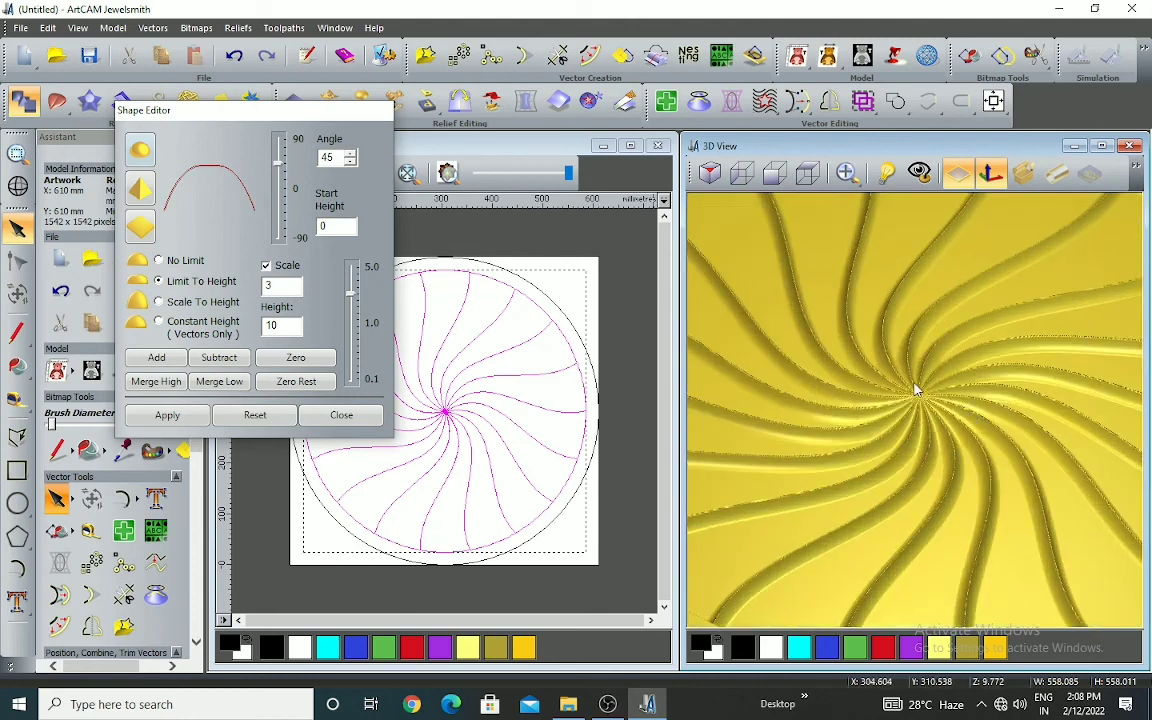
drag(911, 376, 922, 463)
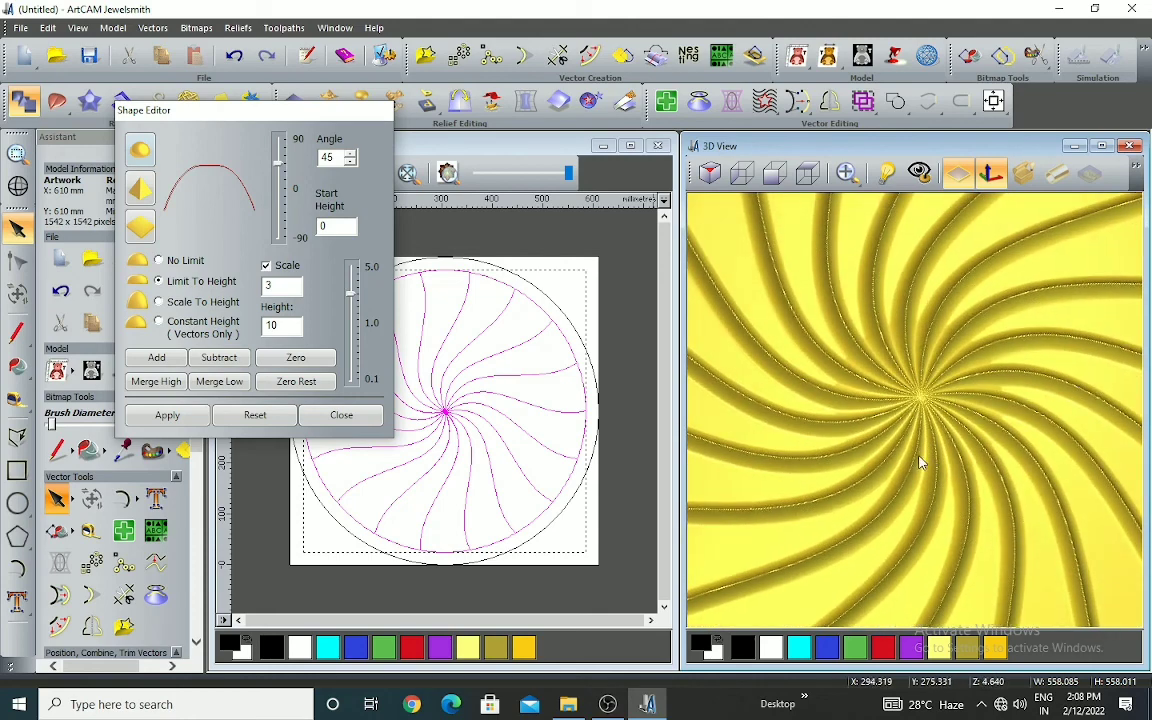
scroll(921, 461, down, 4)
scroll(949, 444, up, 2)
drag(925, 414, 893, 374)
scroll(868, 332, up, 4)
scroll(903, 386, down, 4)
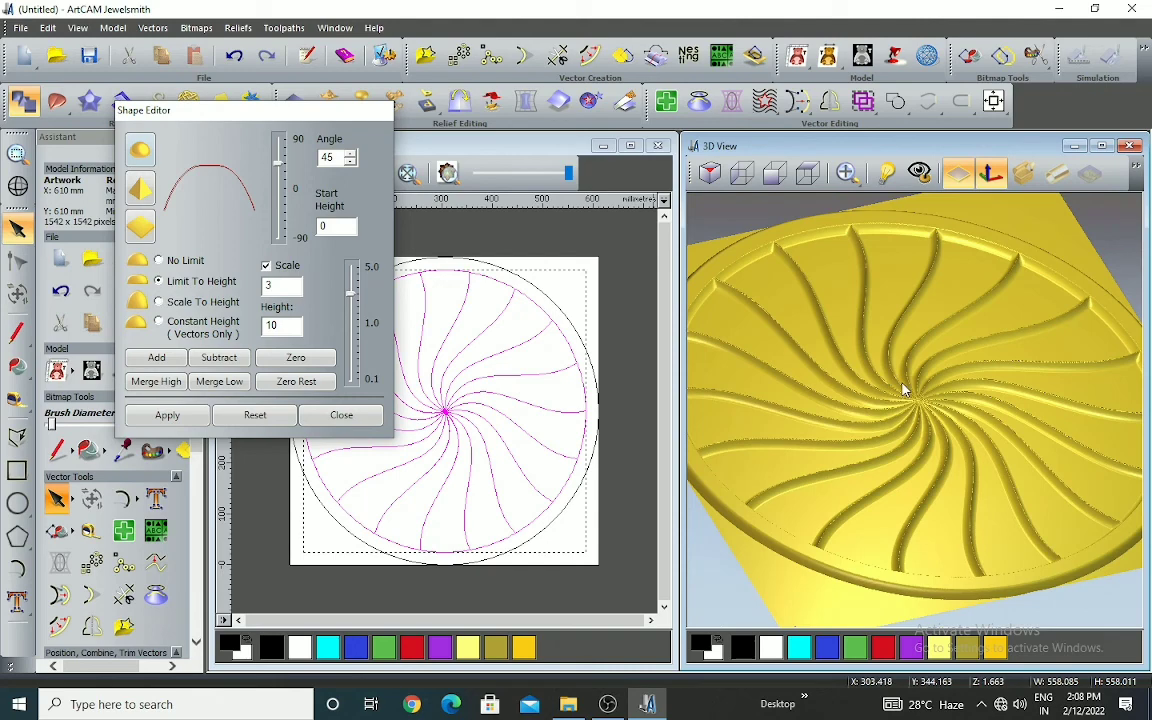
scroll(918, 424, up, 3)
drag(911, 492, 903, 497)
click(340, 416)
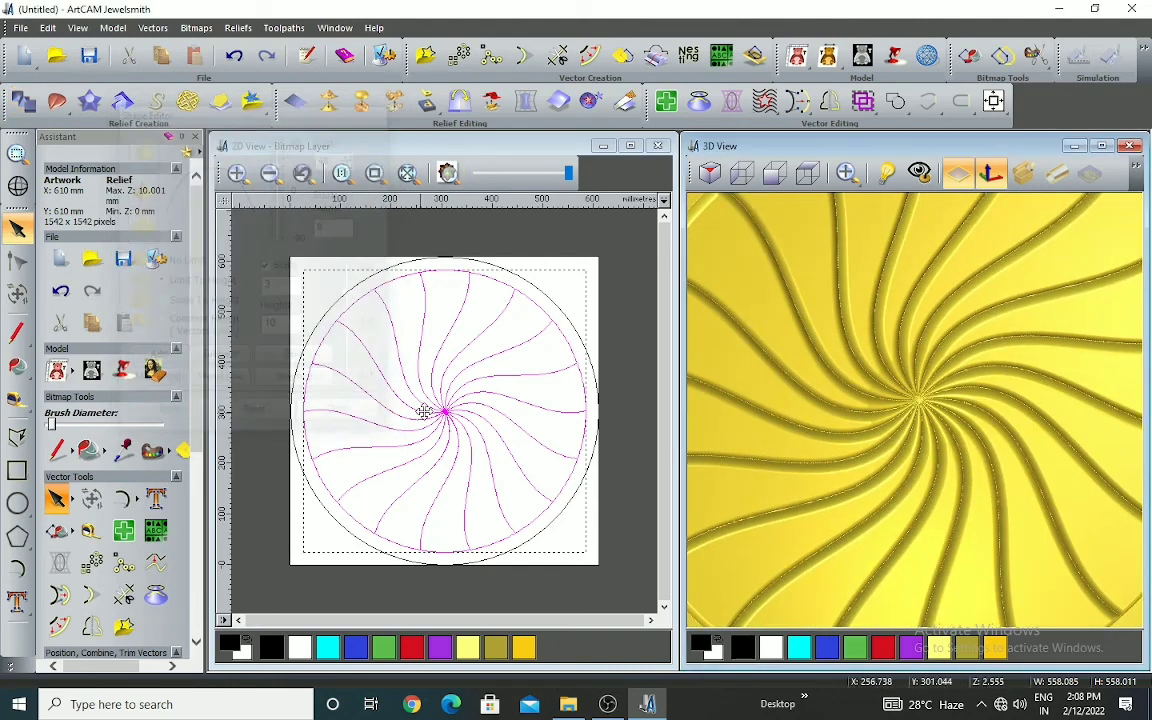
click(609, 300)
scroll(740, 413, down, 3)
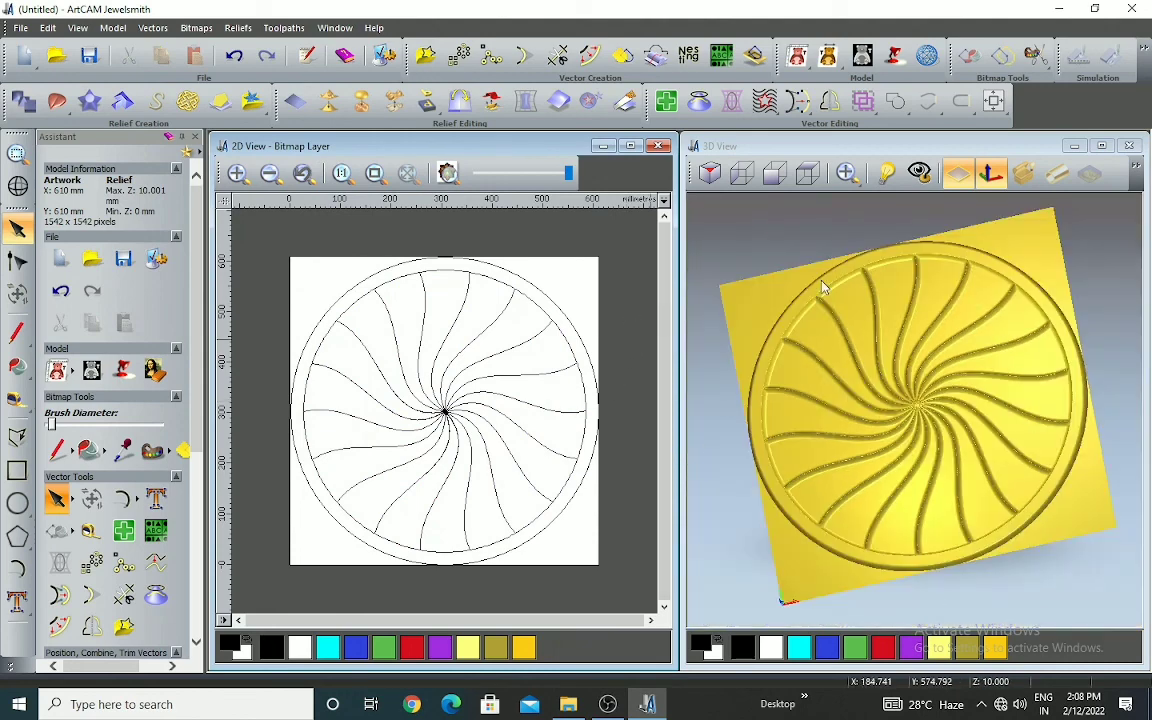
scroll(525, 371, down, 3)
scroll(873, 391, up, 2)
scroll(763, 366, down, 3)
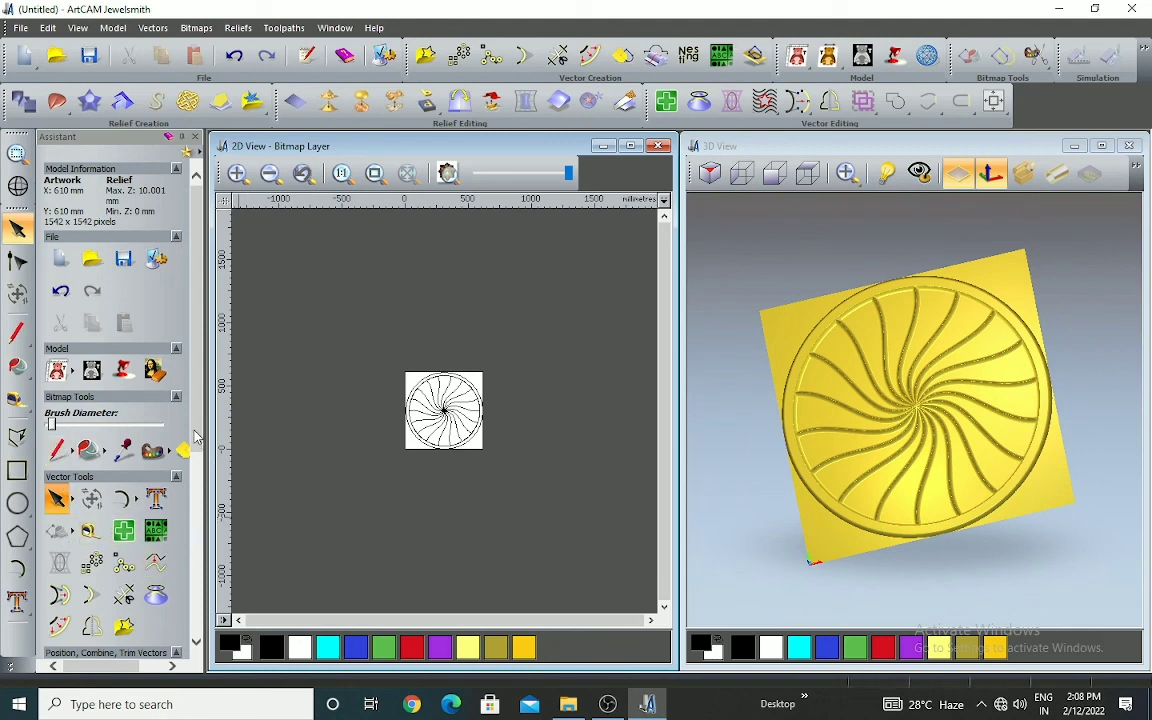
Open the composite relief save dialog, choose the ArtCAM Reliefs (*.rlf) file type, and cancel the save
scroll(139, 512, down, 3)
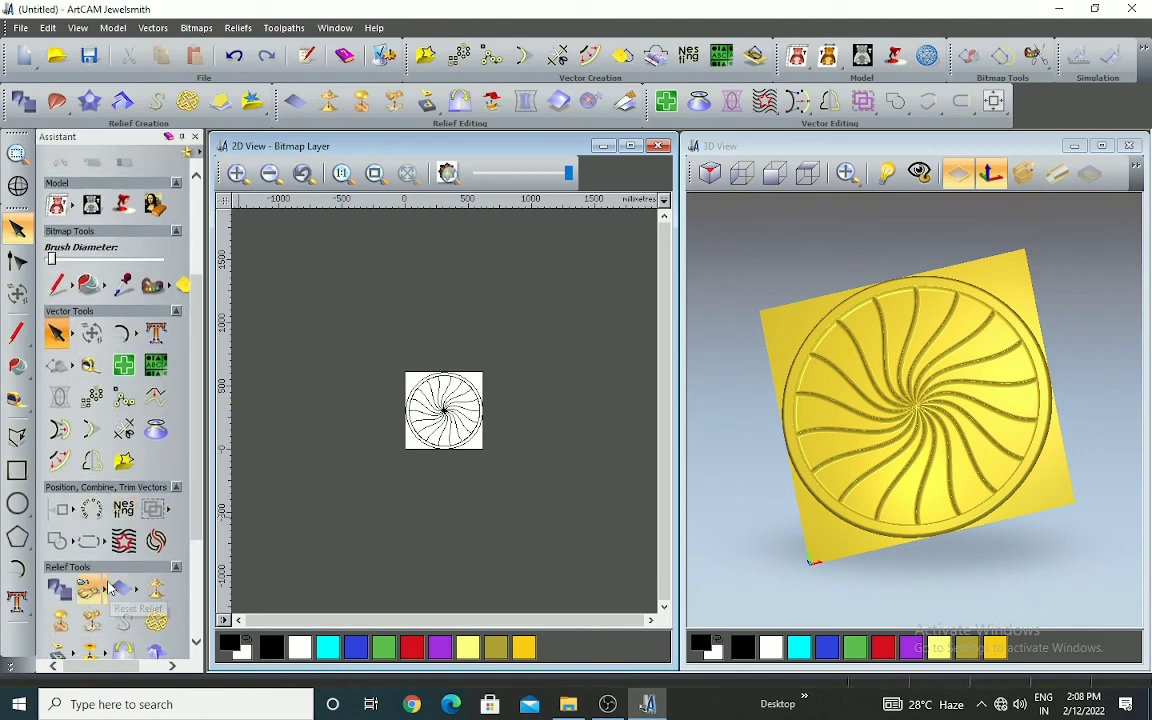
click(148, 590)
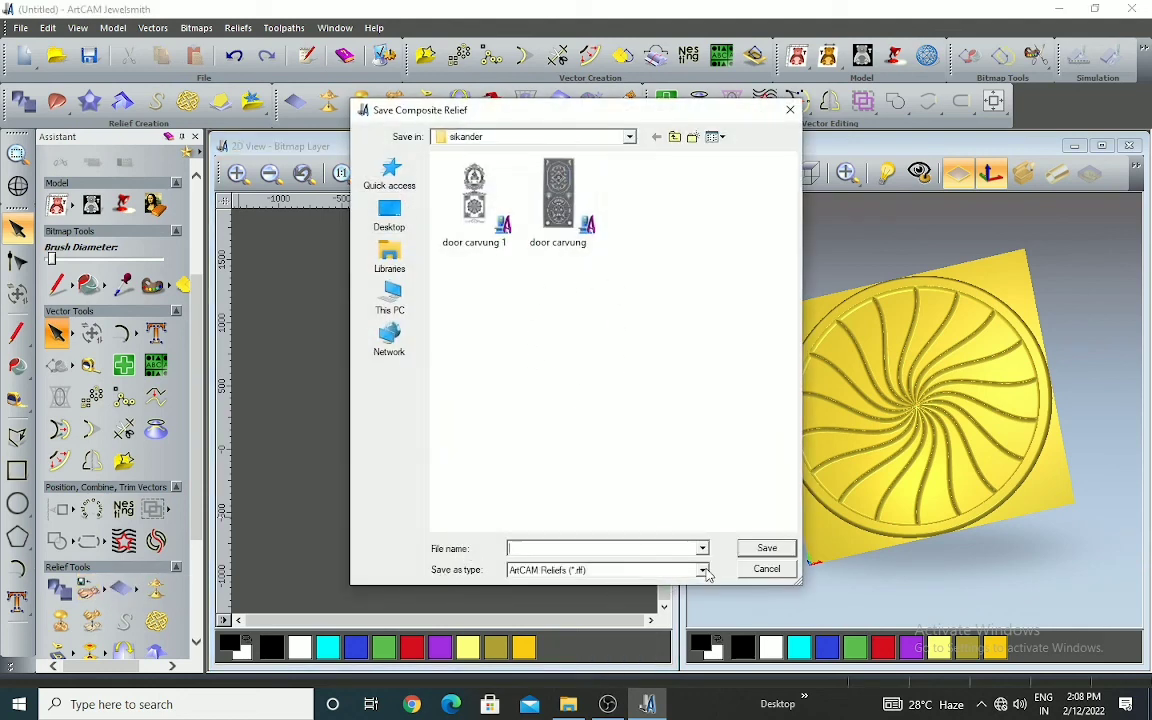
click(703, 570)
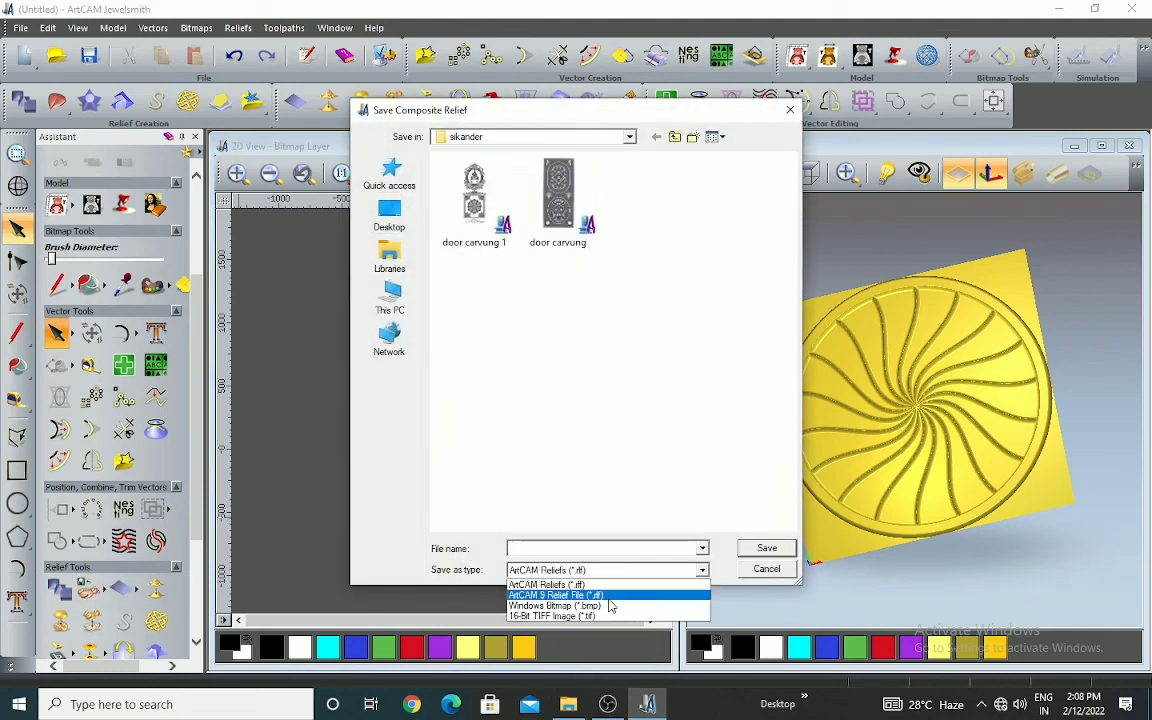
click(550, 586)
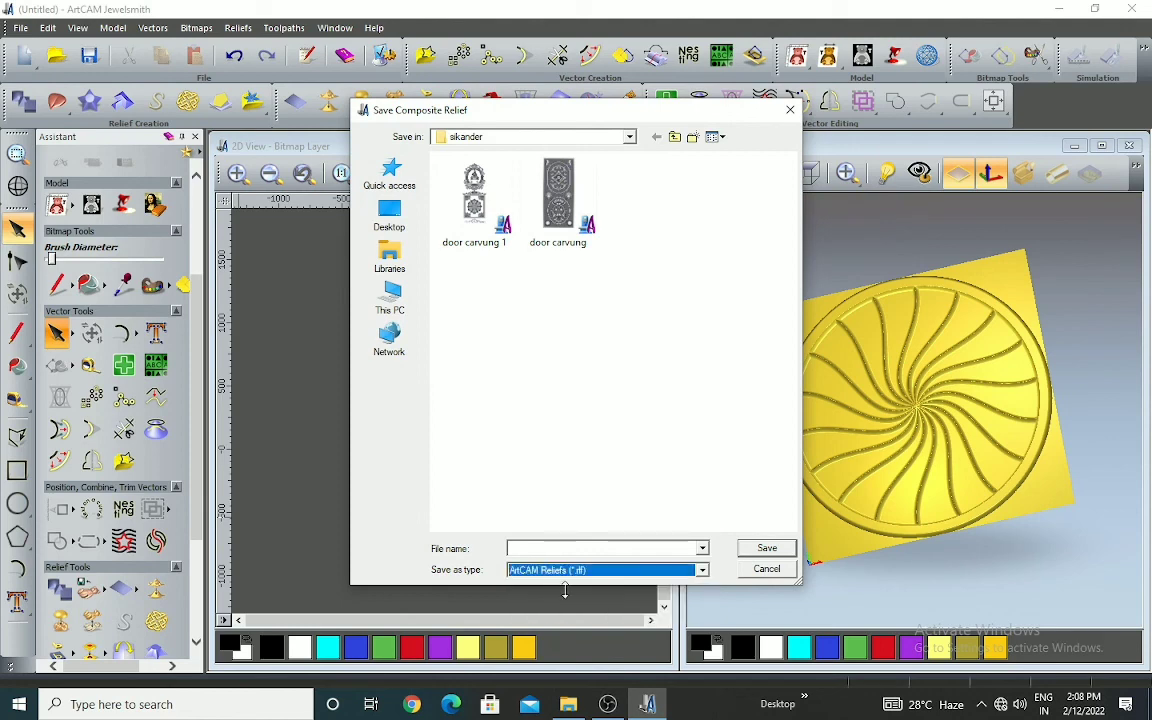
click(581, 549)
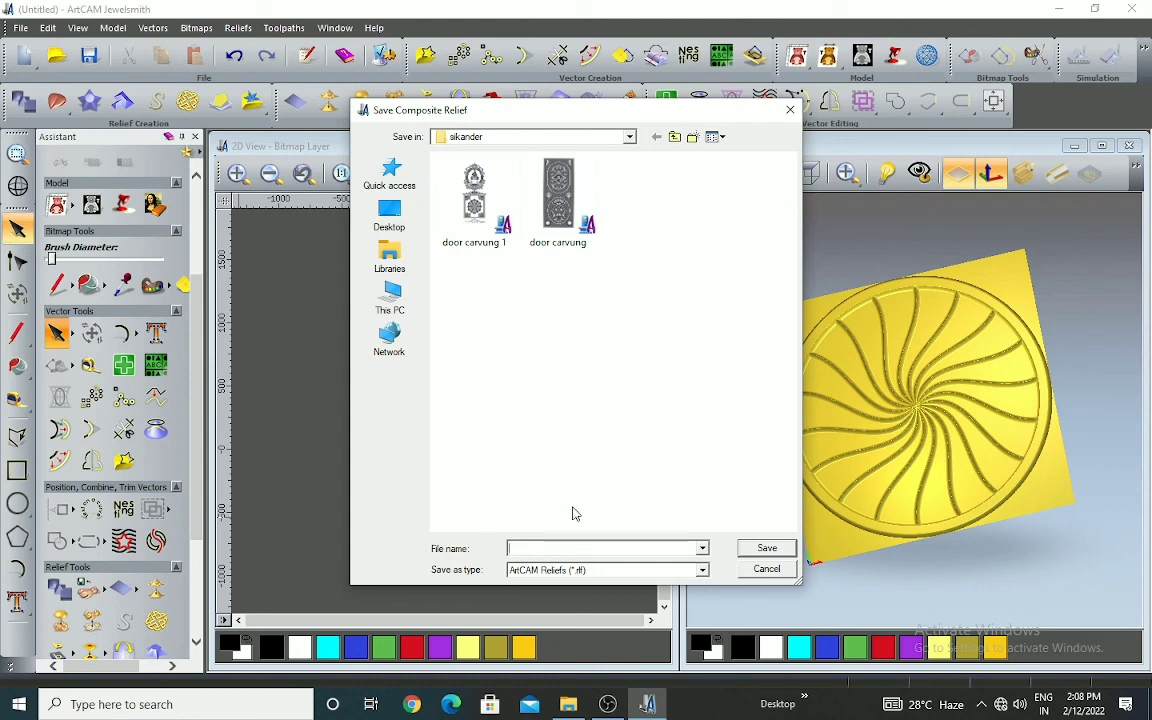
click(766, 569)
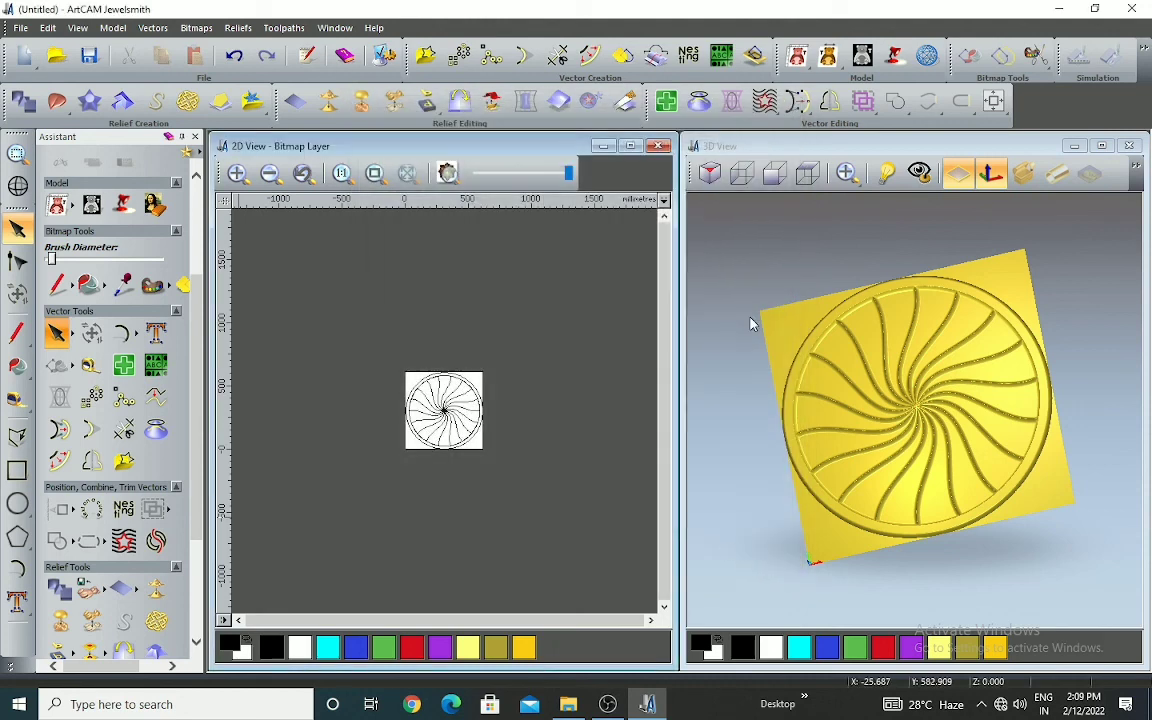
Minimize the ArtCAM window to return to the Windows desktop
scroll(518, 360, down, 2)
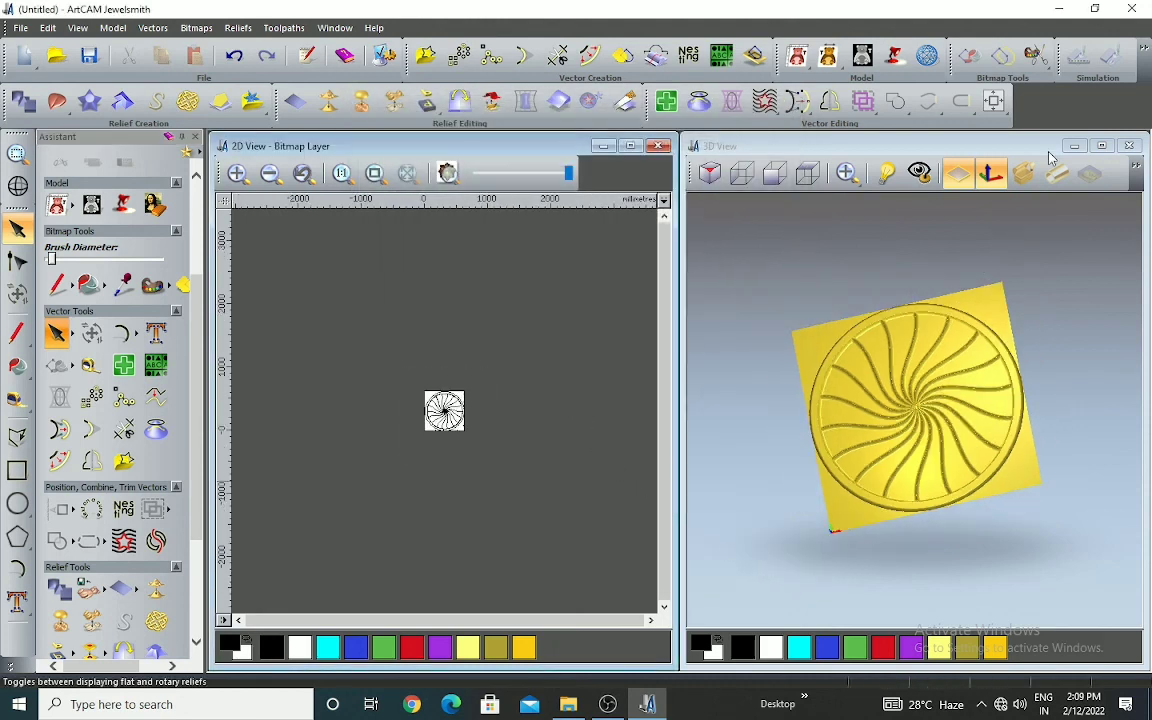
click(1059, 9)
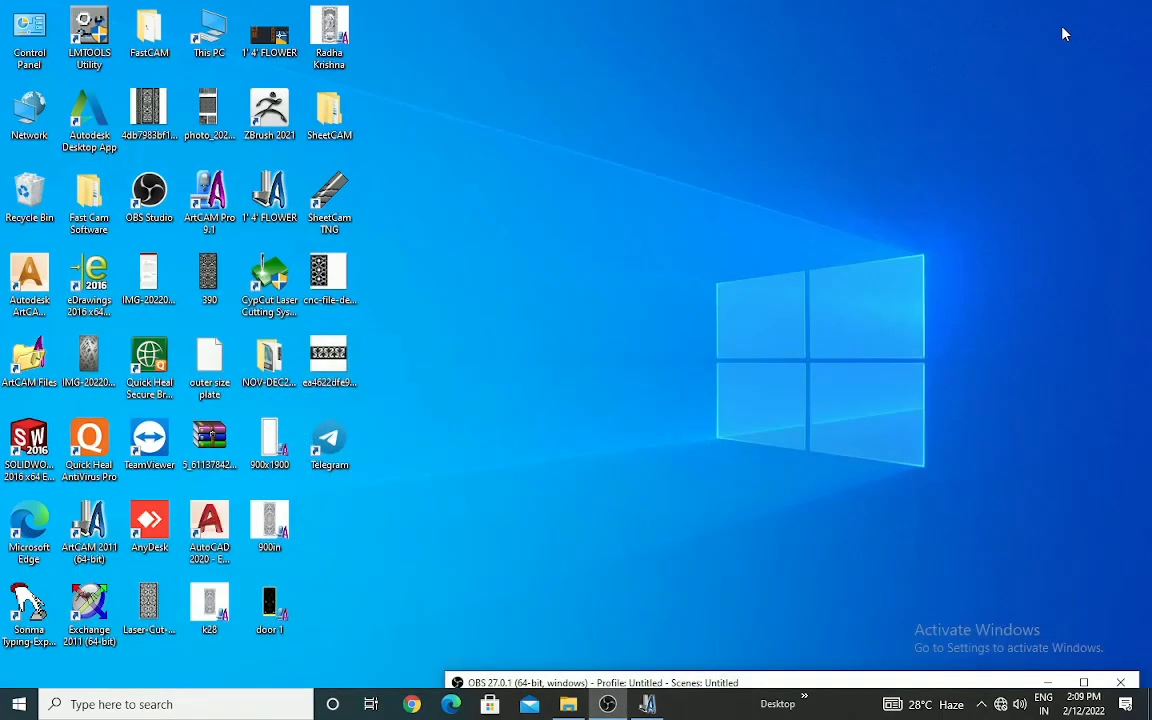